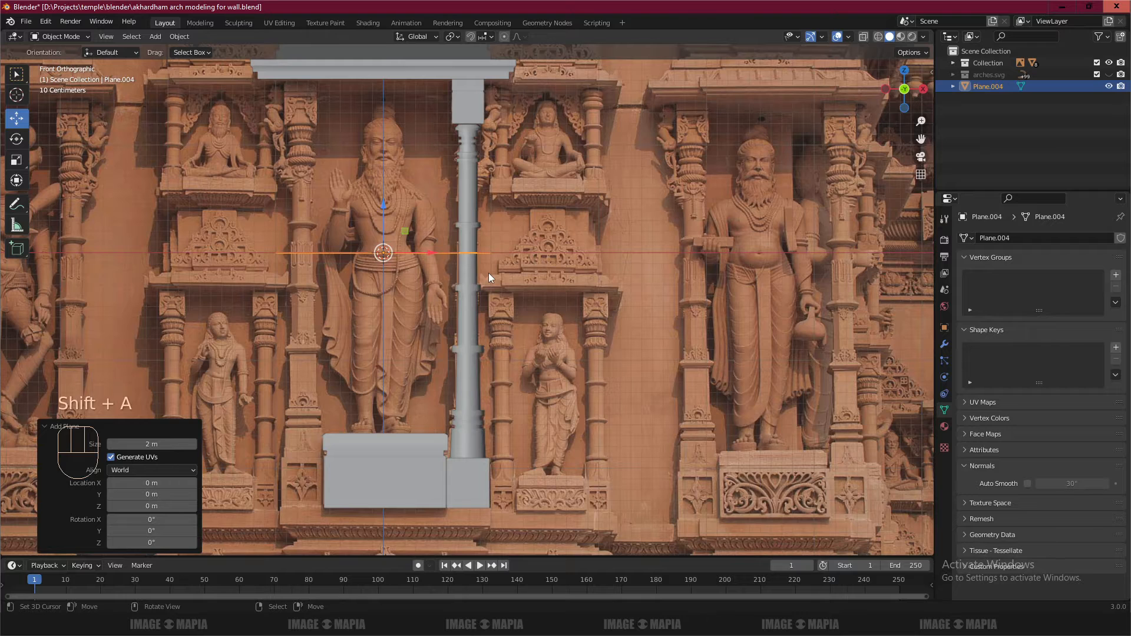
- Align the new 2 m plane to the view and move it over the small niche beside the modelled pillar, using wireframe display
left_click(160, 469)
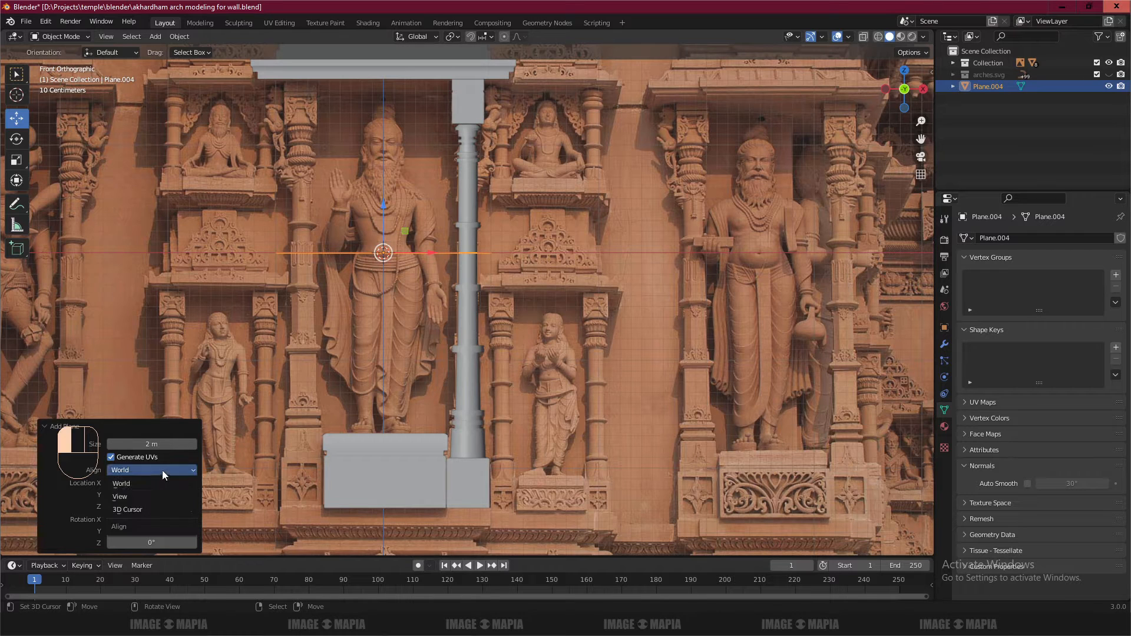
left_click(143, 496)
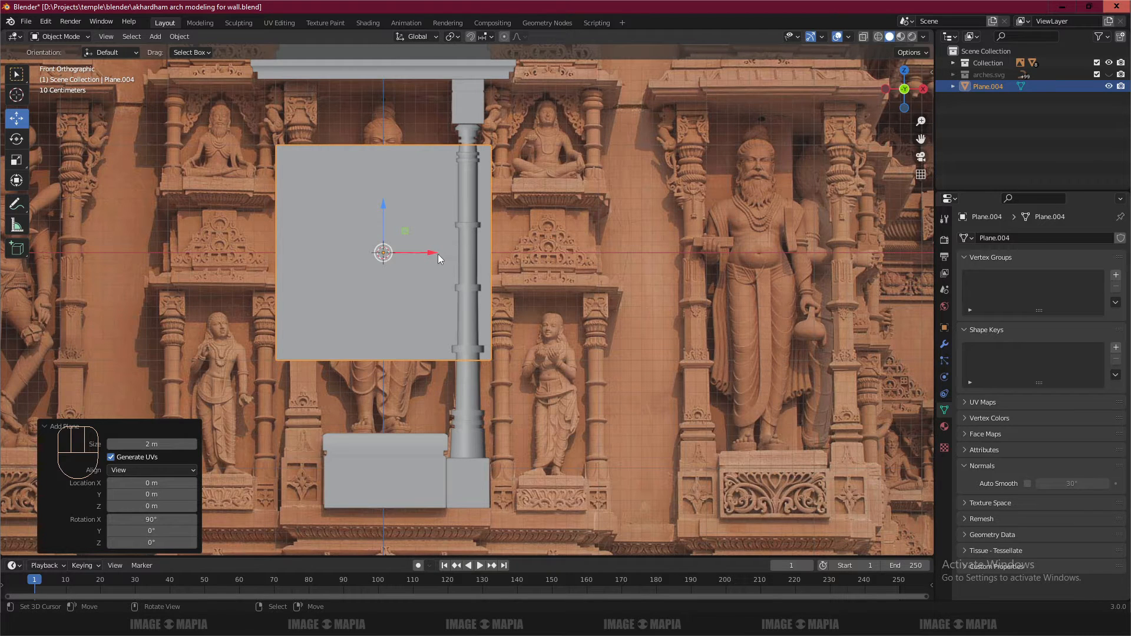
left_click_drag(431, 254, 602, 245)
key("z")
left_click_drag(553, 206, 555, 348)
left_click_drag(602, 390, 641, 394)
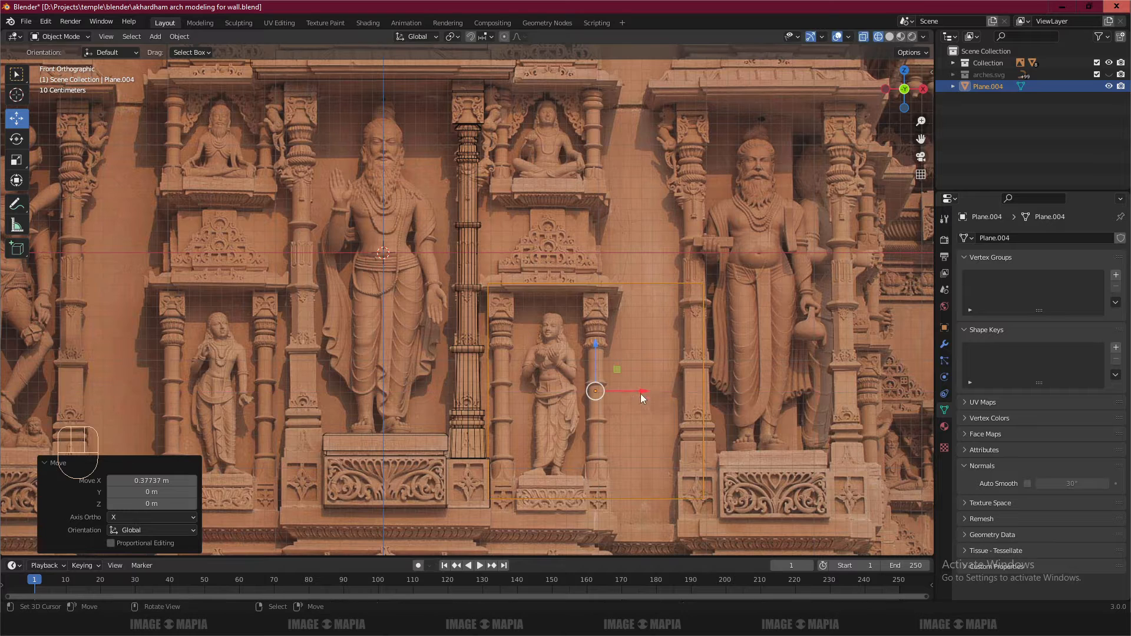
- Delete the plane's two vertices nearest the modelled pillar, keeping only the opposite edge
key("Tab")
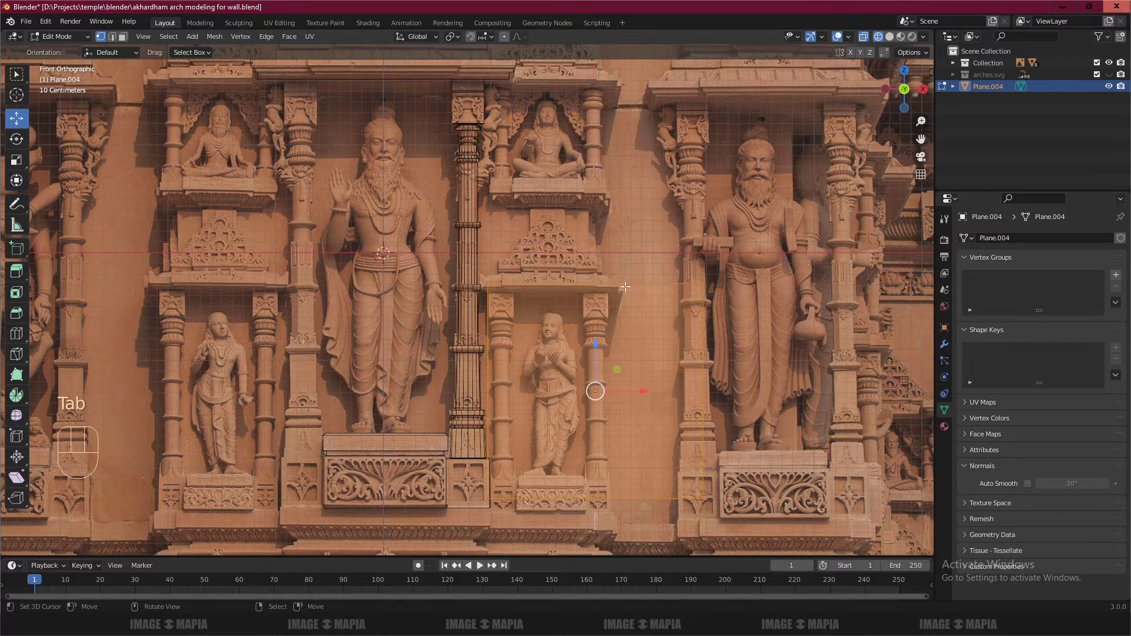
left_click(488, 285)
left_click(489, 498, "shift")
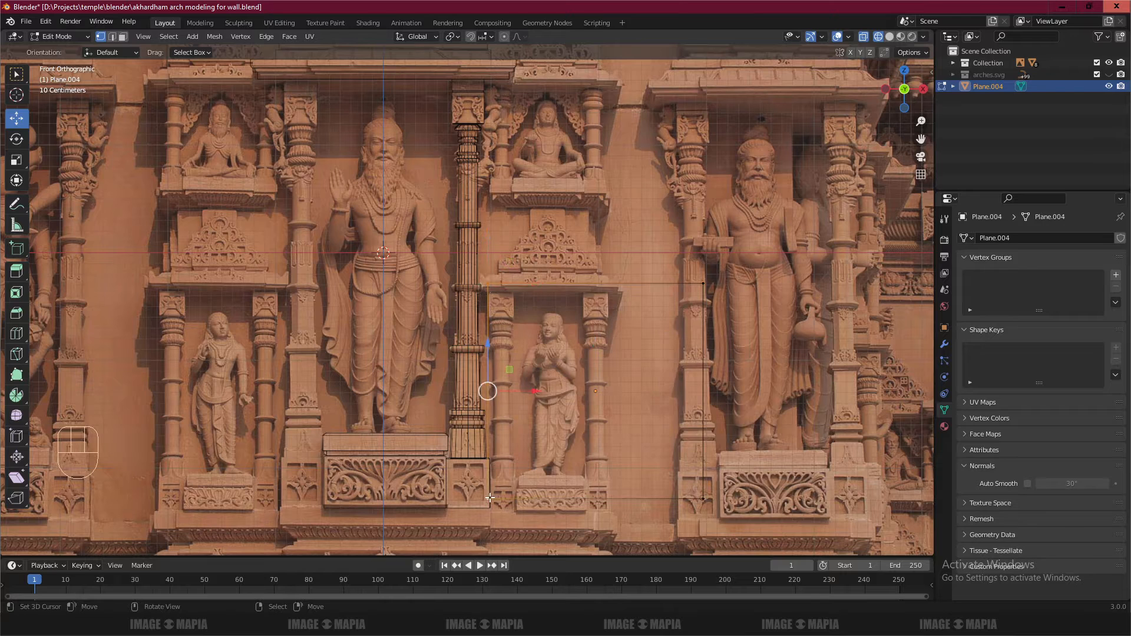
key("x")
left_click(574, 344)
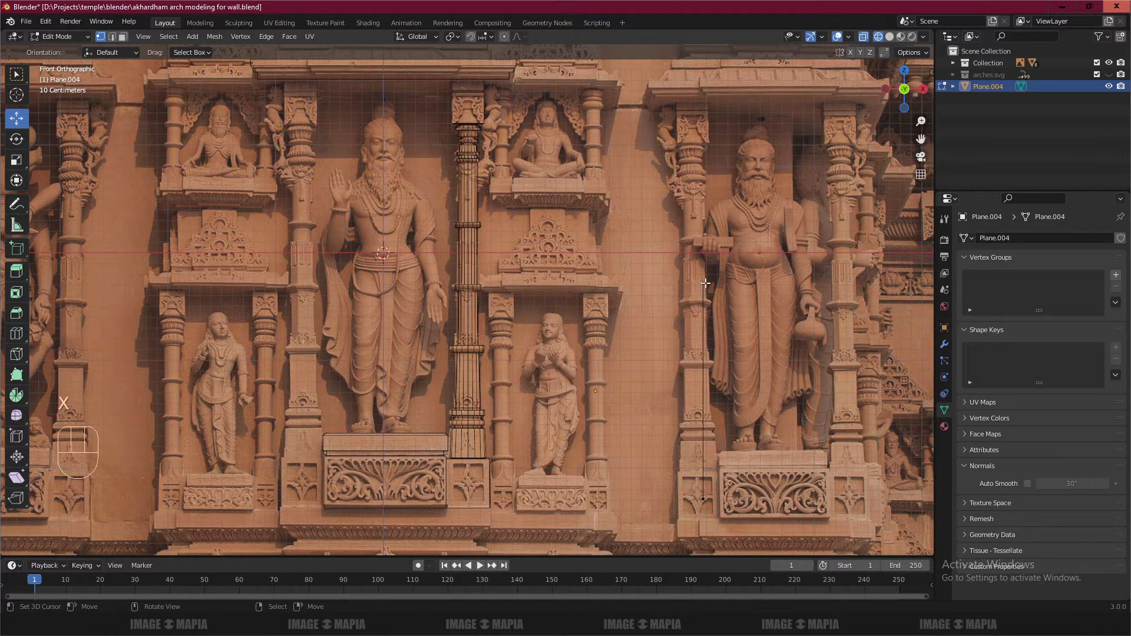
- Move the remaining edge to the outer side of the small niche's far column and scale it to about 0.249
left_click(703, 283)
left_click(702, 497, "shift")
left_click_drag(757, 389, 618, 304)
key("s")
left_click(612, 363)
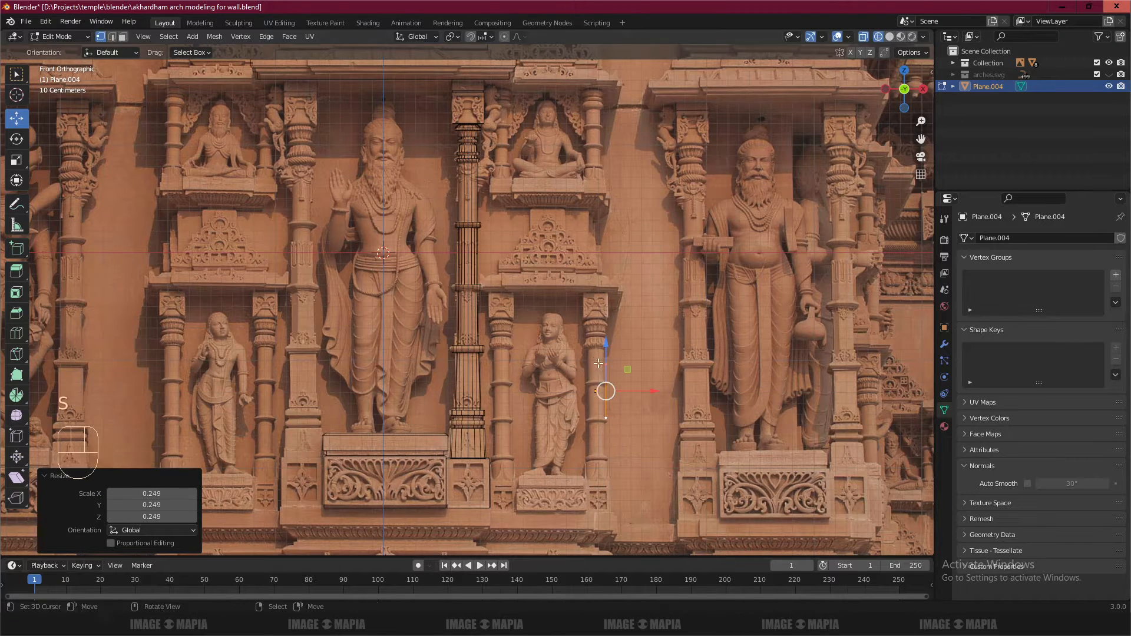
- Lower the short edge along Z to the base of the small column, the final move being about 0.57 m
middle_click_drag(611, 362, 453, 289, "shift")
scroll(440, 322, "up", 3)
scroll(439, 322, "up", 2)
left_click_drag(408, 176, 407, 211)
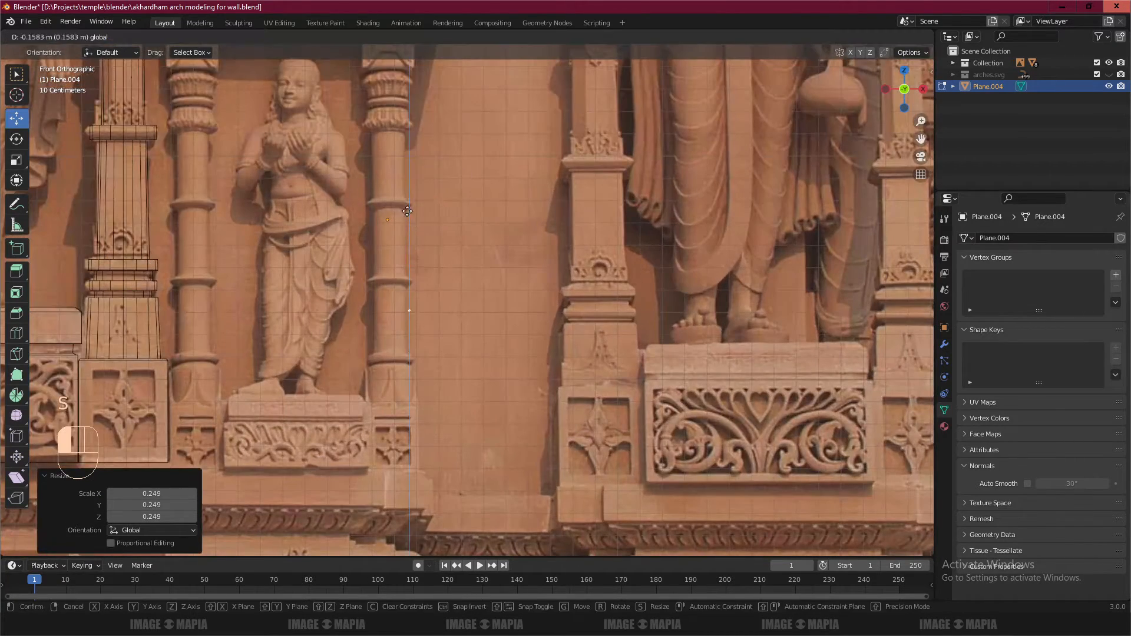
left_click_drag(403, 296, 403, 297)
middle_click_drag(398, 329, 512, 273, "shift")
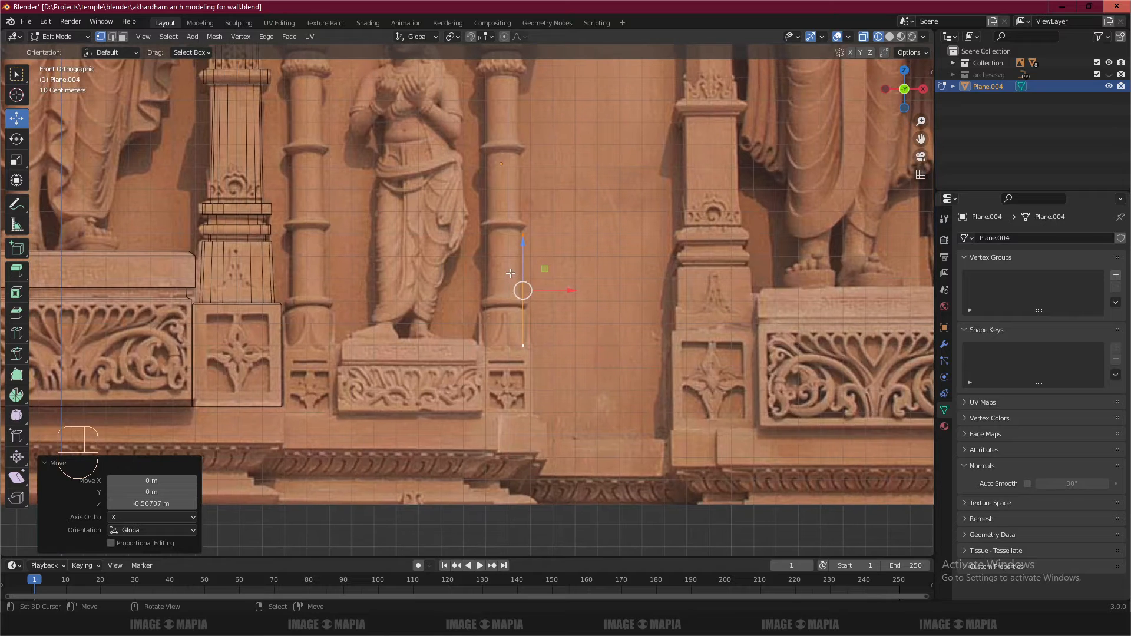
- Reselect the edge object and shift its edge about 0.02 m along X to match the column base's outer side
key("Tab")
left_click(284, 316)
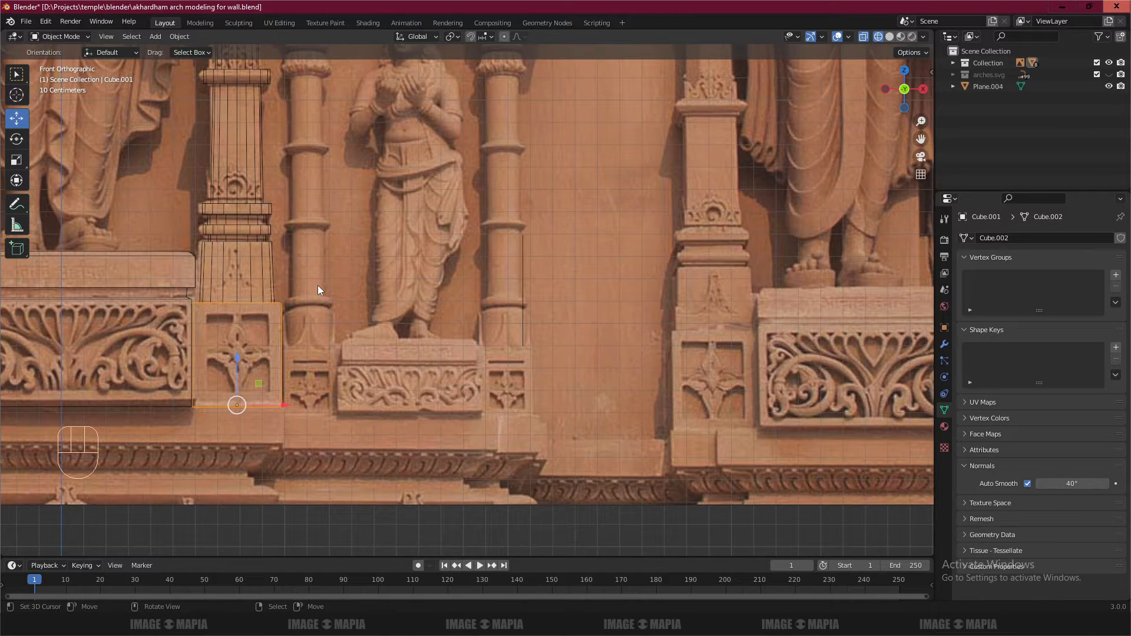
left_click(522, 254)
scroll(533, 268, "up", 2)
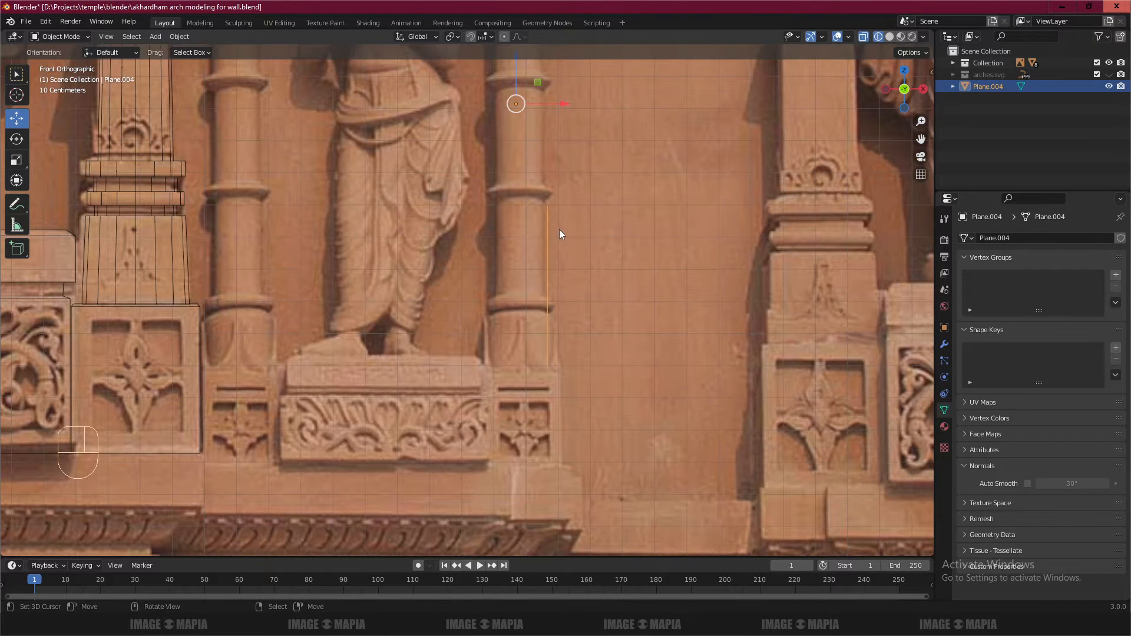
key("Tab")
scroll(571, 298, "up", 2)
left_click_drag(624, 280, 636, 278)
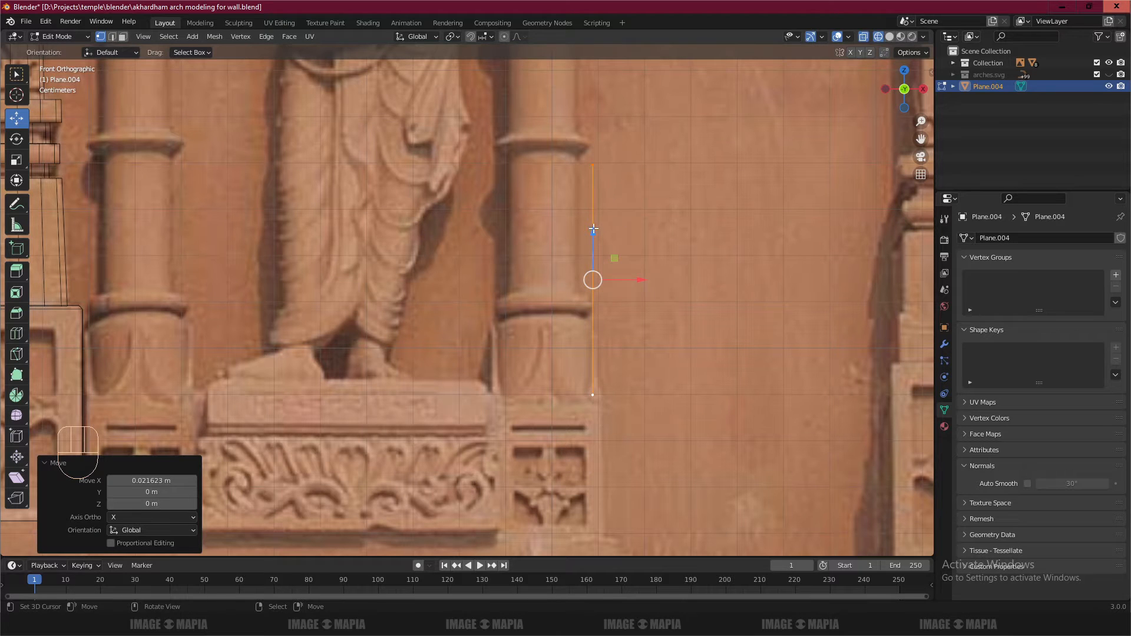
- Lower the edge's upper vertex about 0.32 m to just beneath the column's lowest ring, and save the file
left_click_drag(589, 231, 593, 205)
left_click_drag(583, 288, 583, 288)
middle_click_drag(583, 288, 568, 313, "shift")
scroll(471, 271, "up", 5)
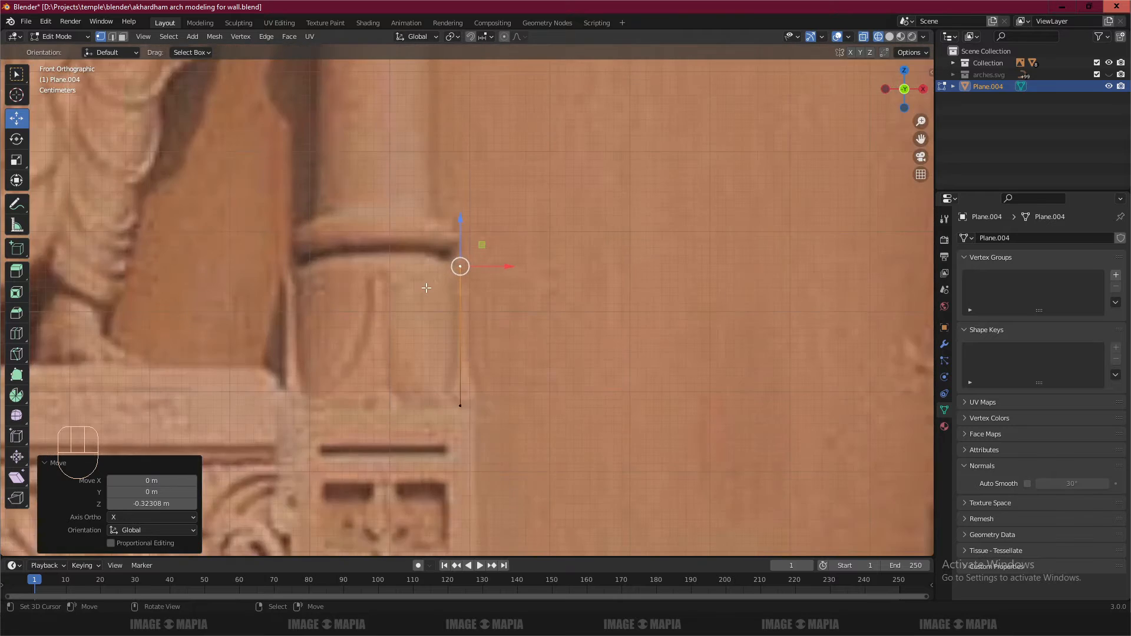
left_click_drag(459, 202, 457, 209)
key("ctrl+s")
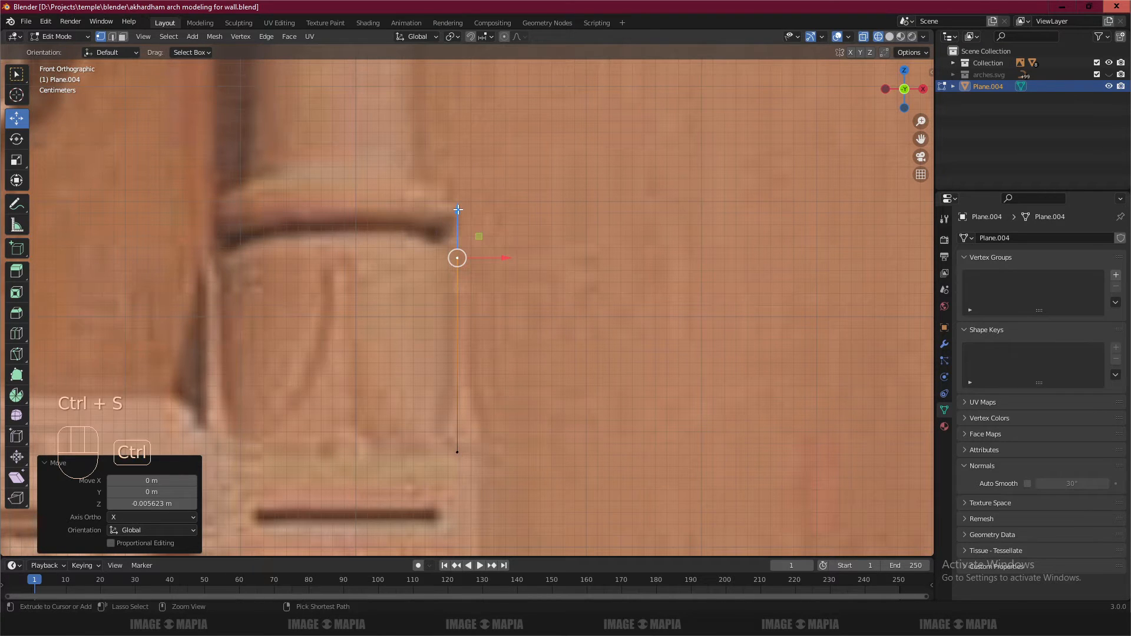
- Extrude a vertex from the profile's upper end and place it inward at the groove beneath the lowest ring
middle_click_drag(457, 209, 416, 193)
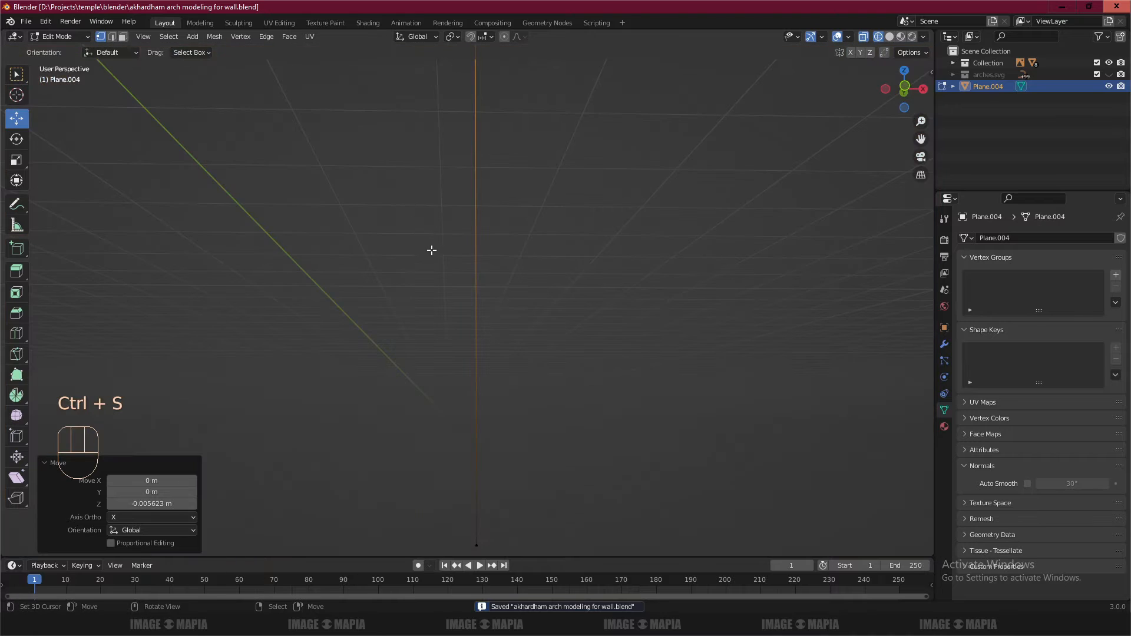
key("KP_1")
middle_click_drag(446, 233, 476, 326, "shift")
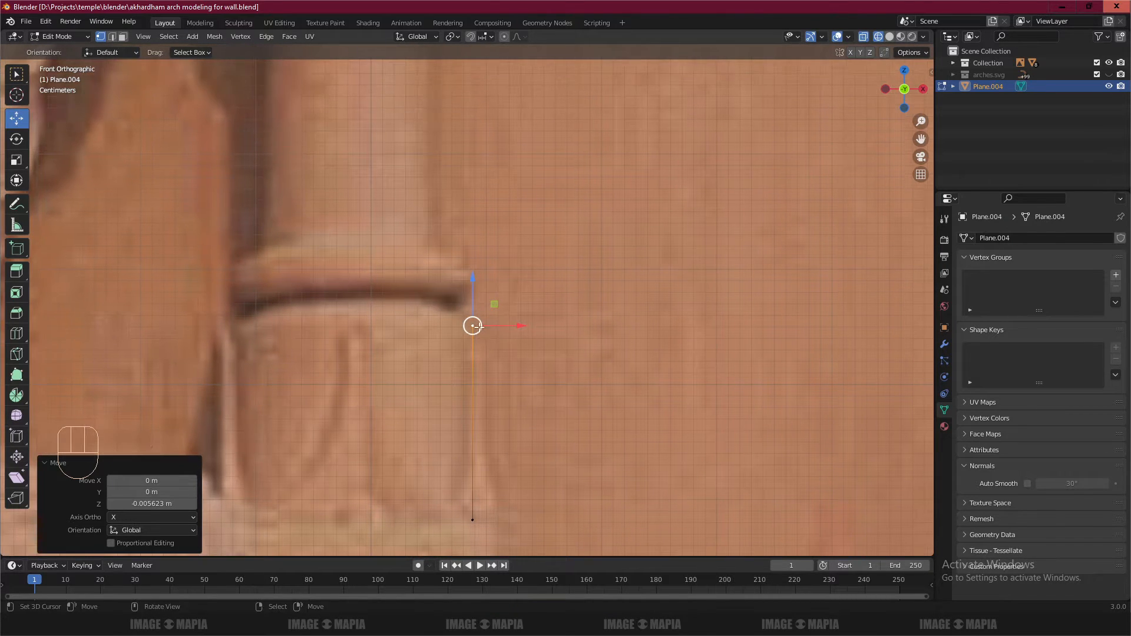
key("e")
left_click(457, 314)
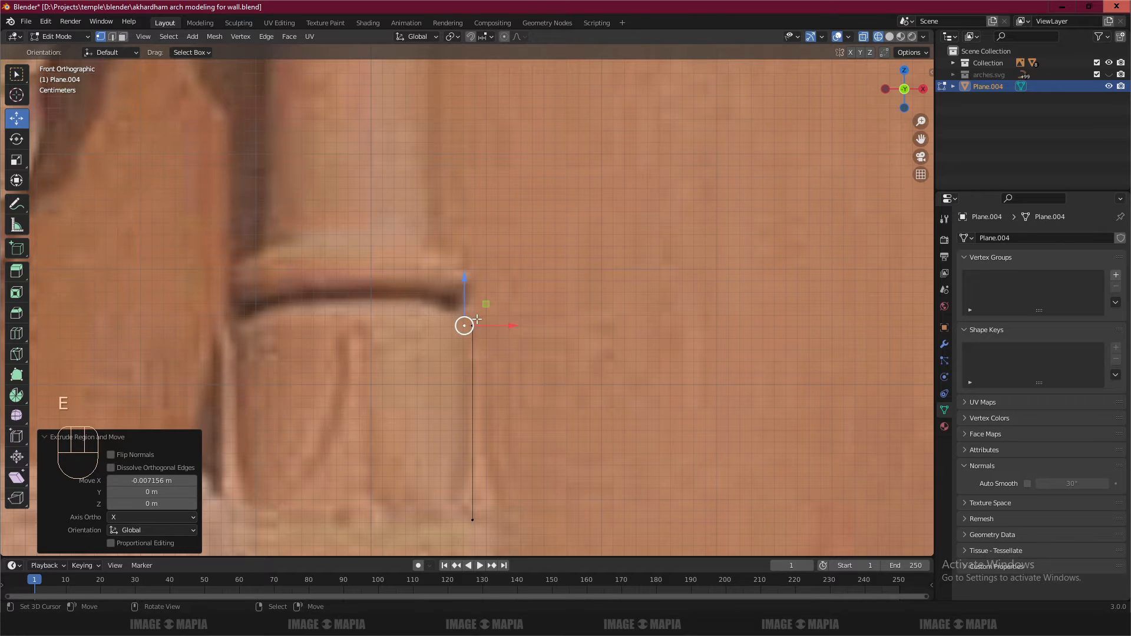
key("g")
key("g")
left_click(466, 323)
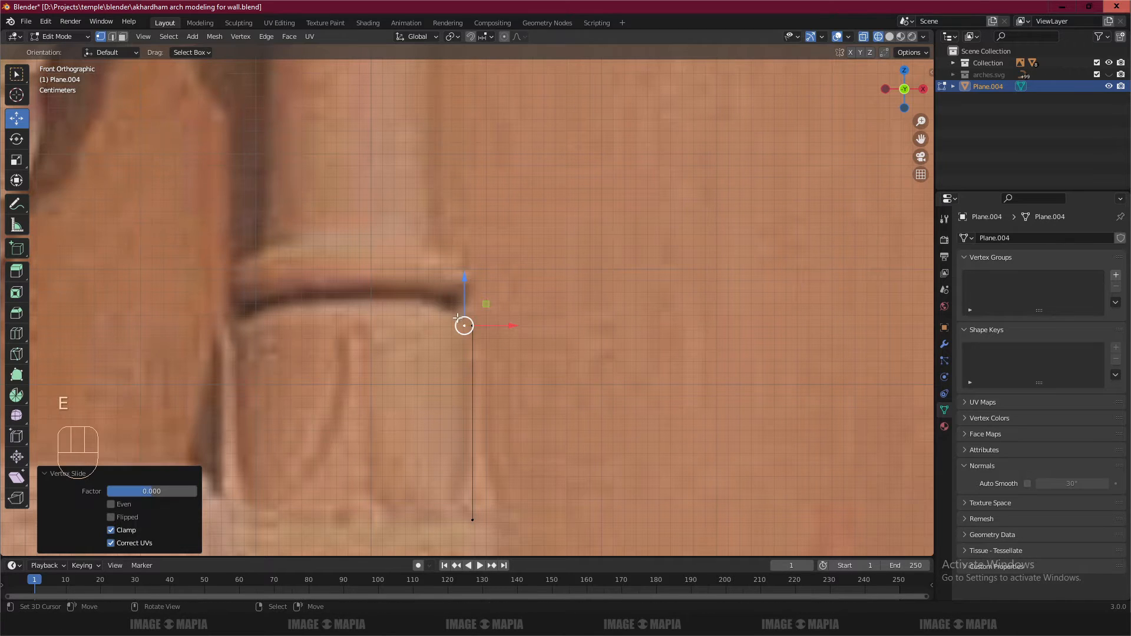
key("g")
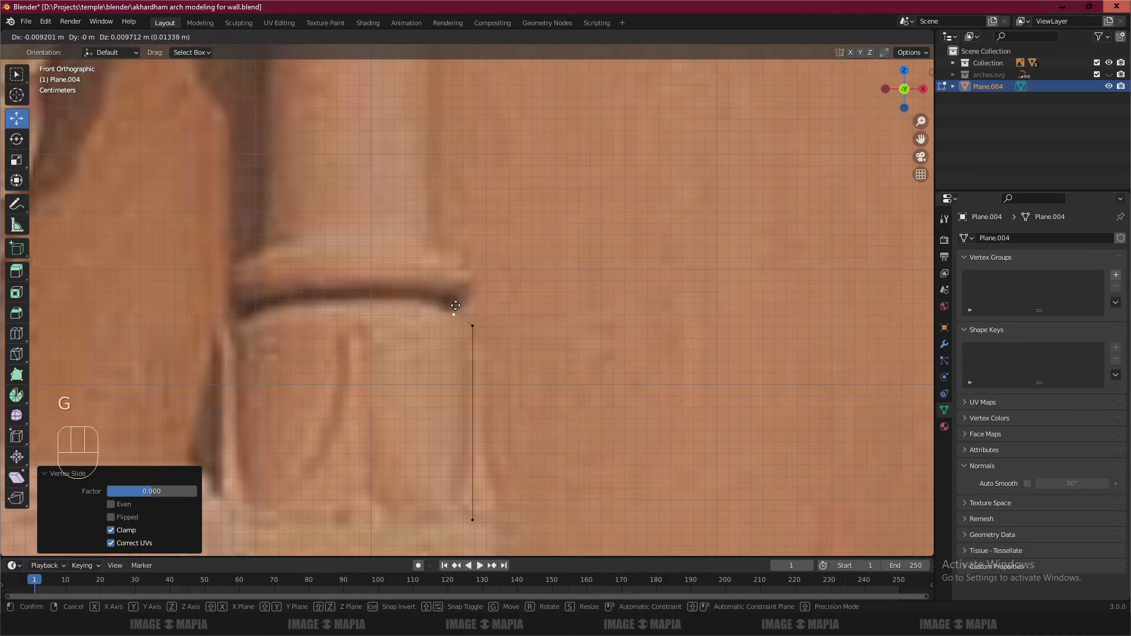
left_click(456, 306)
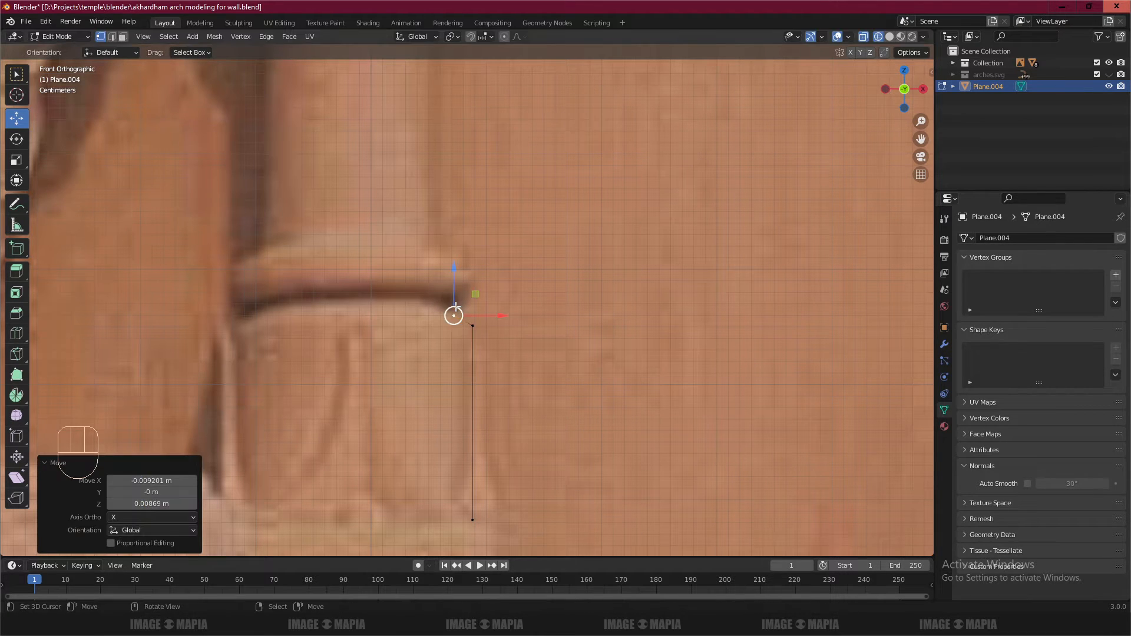
- Trace the column's lowest ring by extruding four vertices up the groove, outward, up the rim and back to the shaft
key("e")
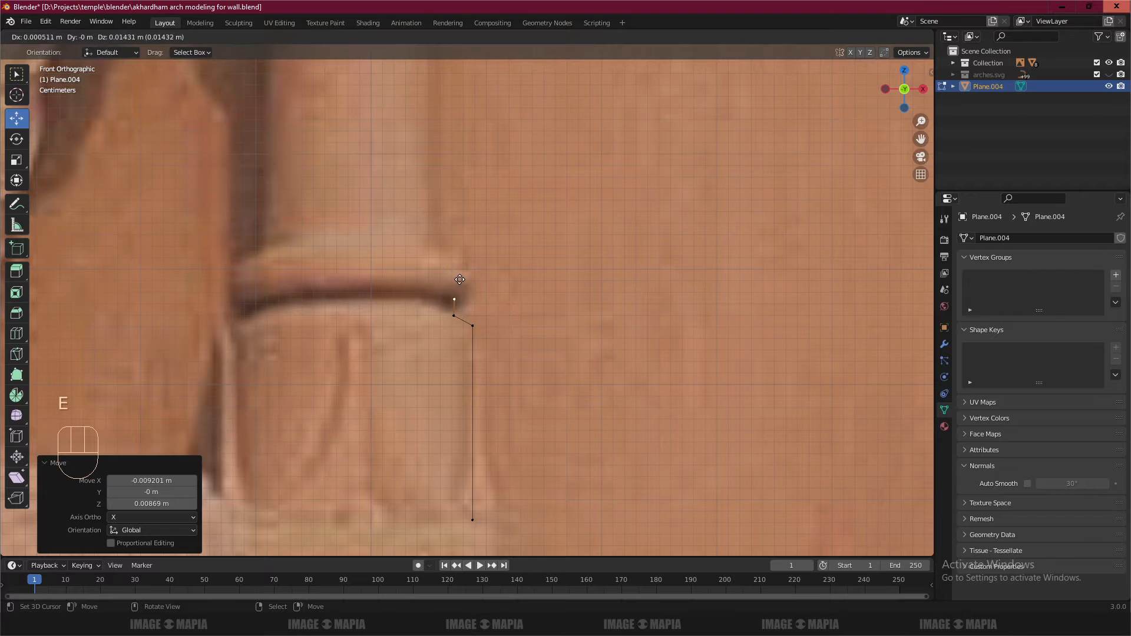
left_click(456, 278)
key("e")
left_click(475, 272)
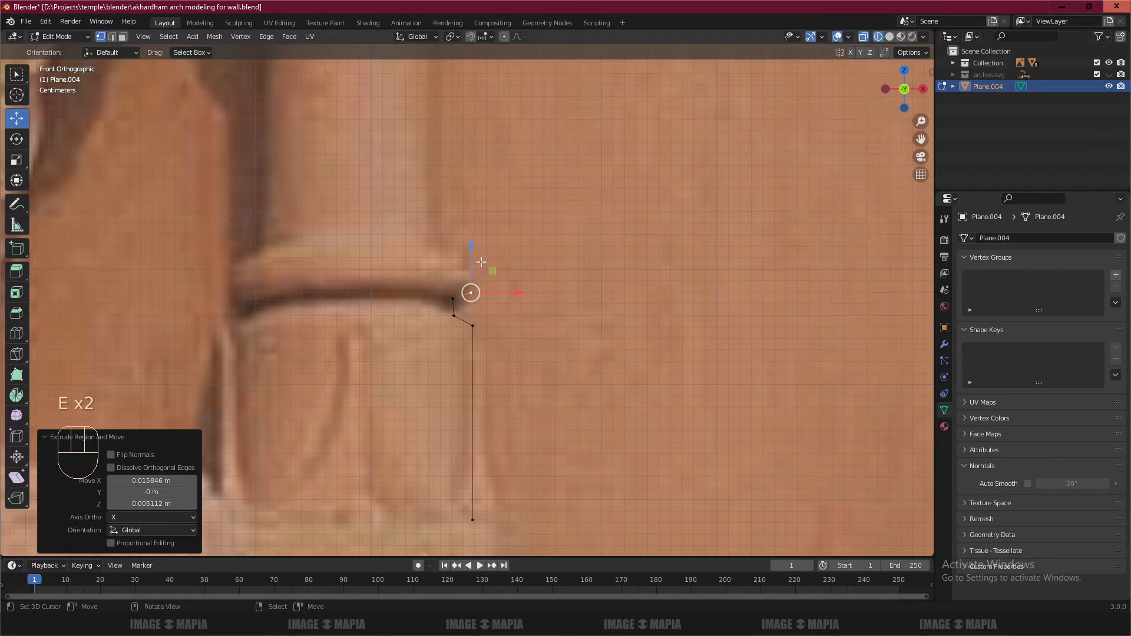
key("e")
left_click(481, 227)
key("e")
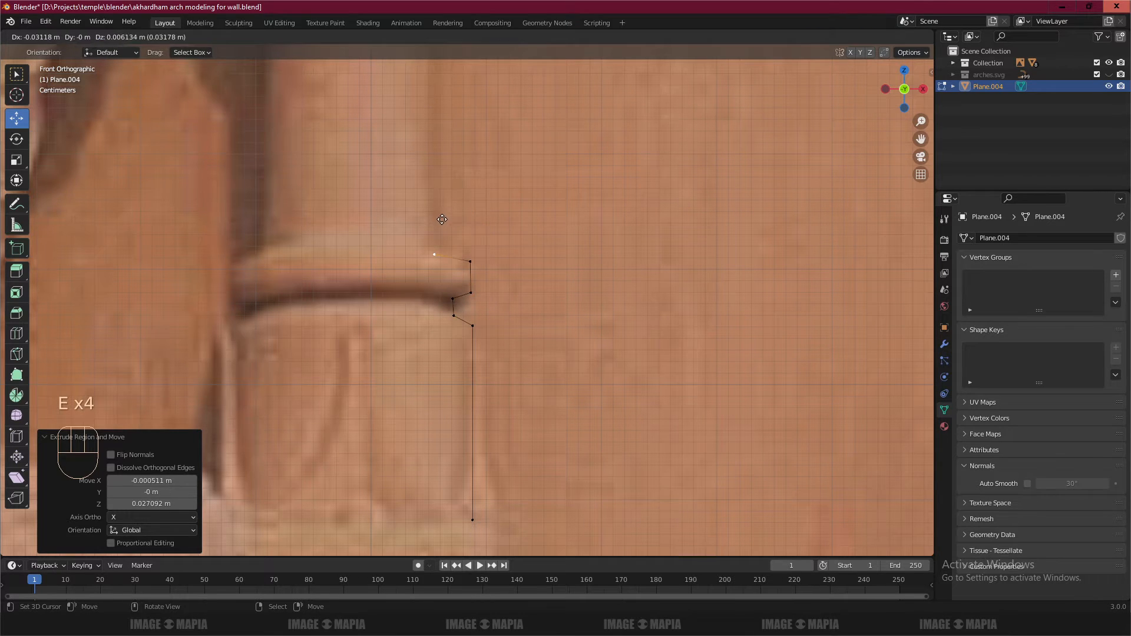
left_click(442, 219)
- Extend the profile straight up the shaft to the underside of the second ring
key("KP_Subtract")
key("KP_Subtract")
key("KP_Subtract")
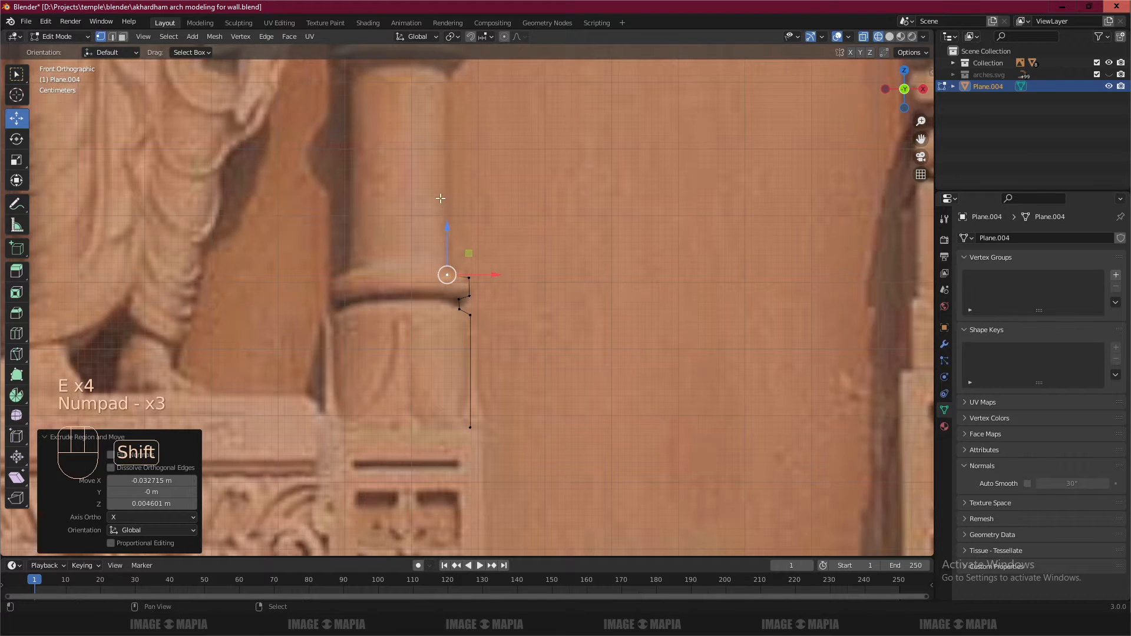
middle_click_drag(441, 198, 437, 225, "shift")
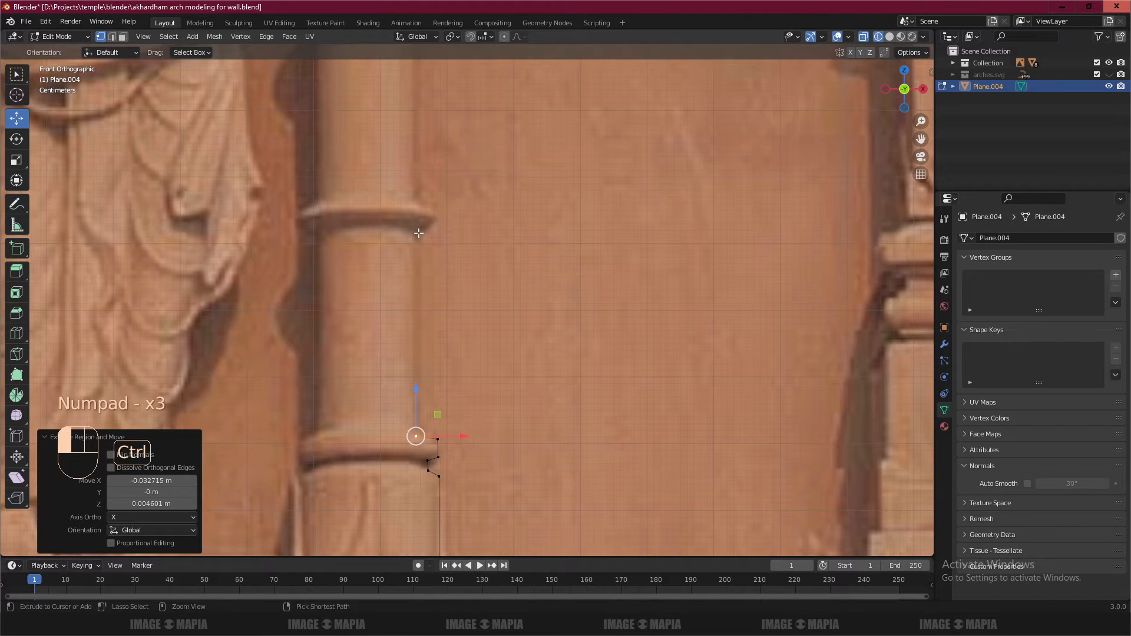
left_click(418, 233, "ctrl")
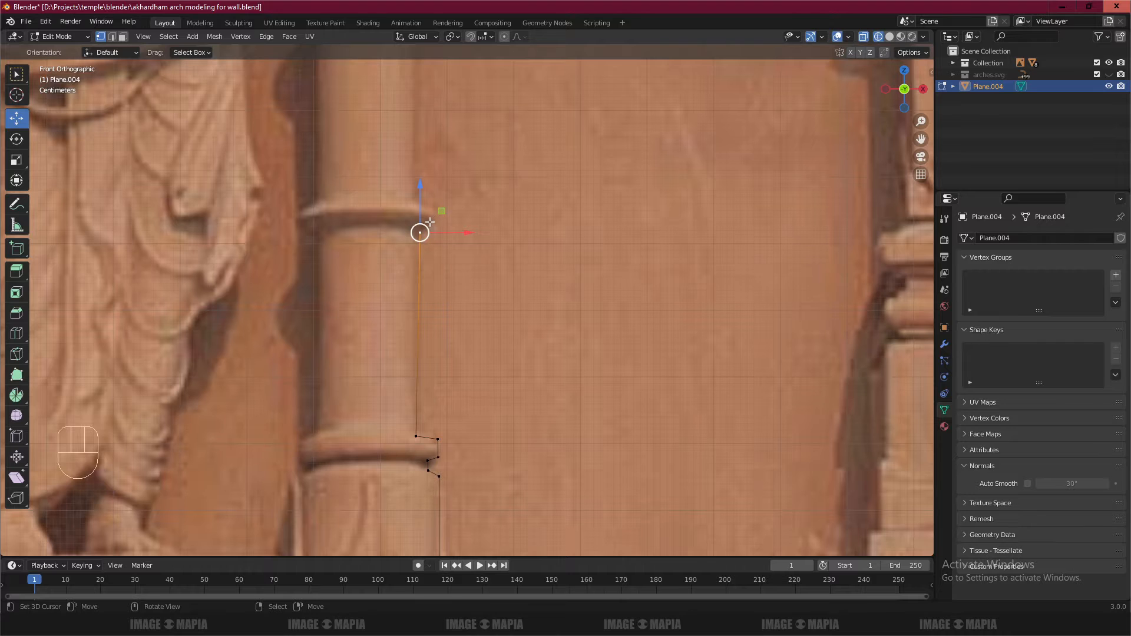
- Trace the second ring with three extruded vertices: outward about 0.016 m, up the rim and back to the shaft
key("KP_Add")
key("KP_Add")
middle_click_drag(407, 203, 401, 277, "shift")
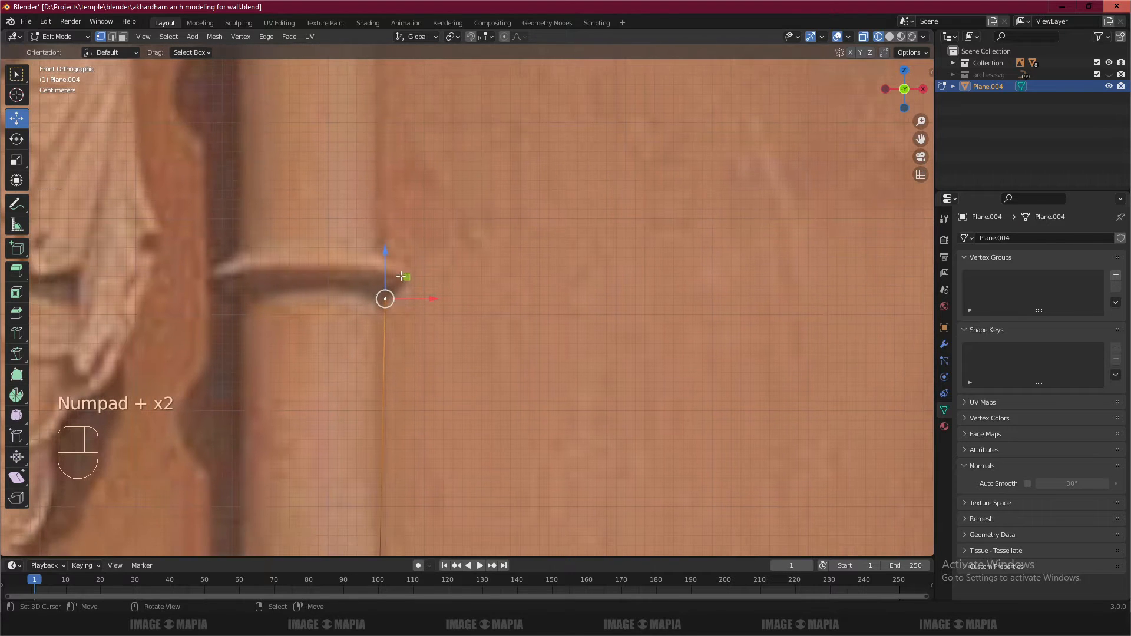
key("e")
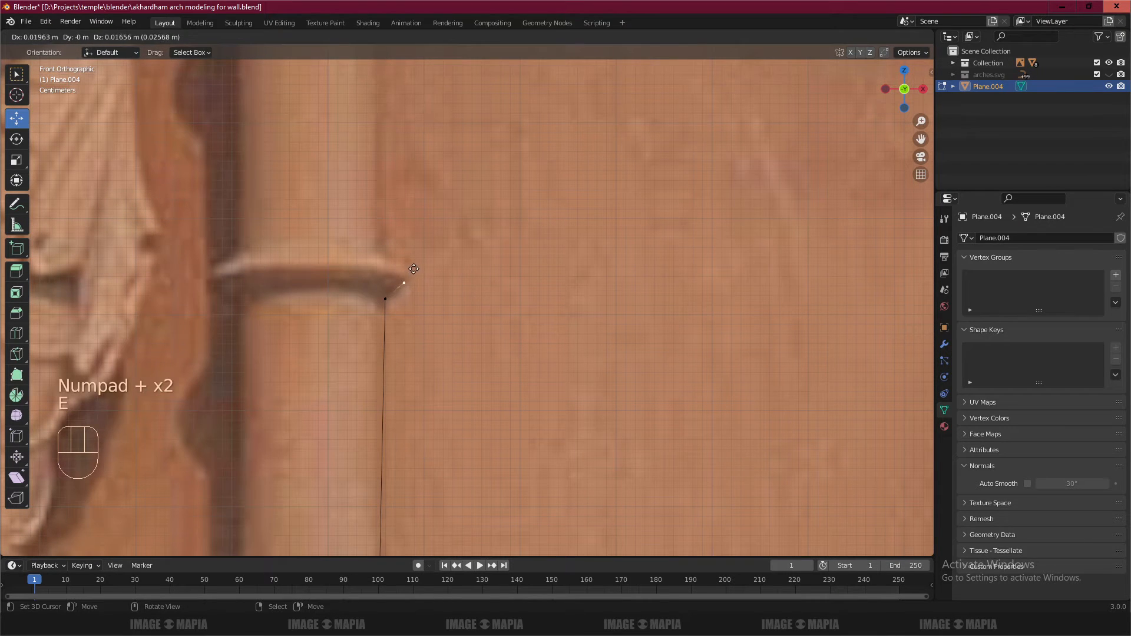
left_click(410, 272)
key("e")
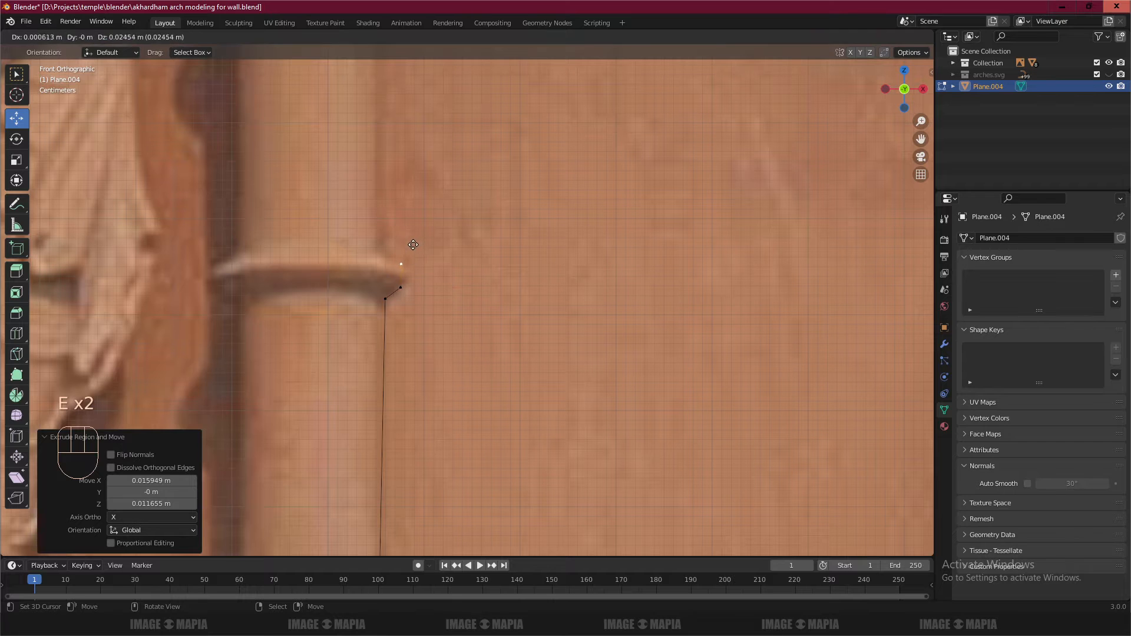
left_click(409, 248)
key("e")
left_click(387, 237)
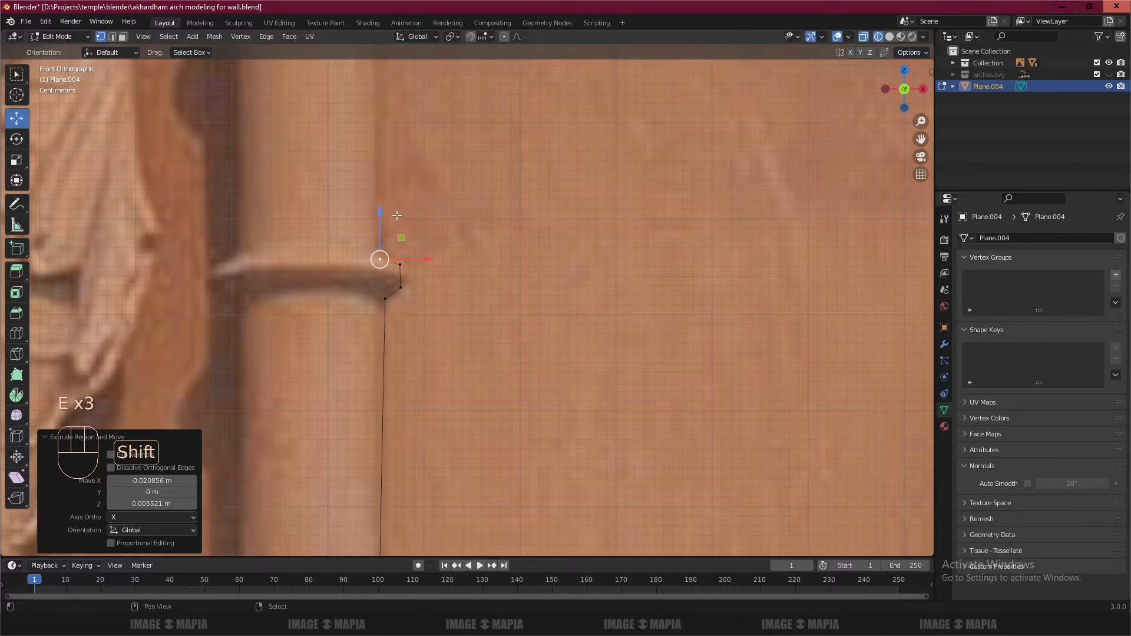
- Extend the profile up the shaft to the third ring and trace that ring with three extruded vertices ending at the shaft
mouse_move(394, 237)
middle_mouse_down("shift")
mouse_move(411, 250)
mouse_move(405, 235)
middle_mouse_up("shift")
right_click(397, 147, "ctrl")
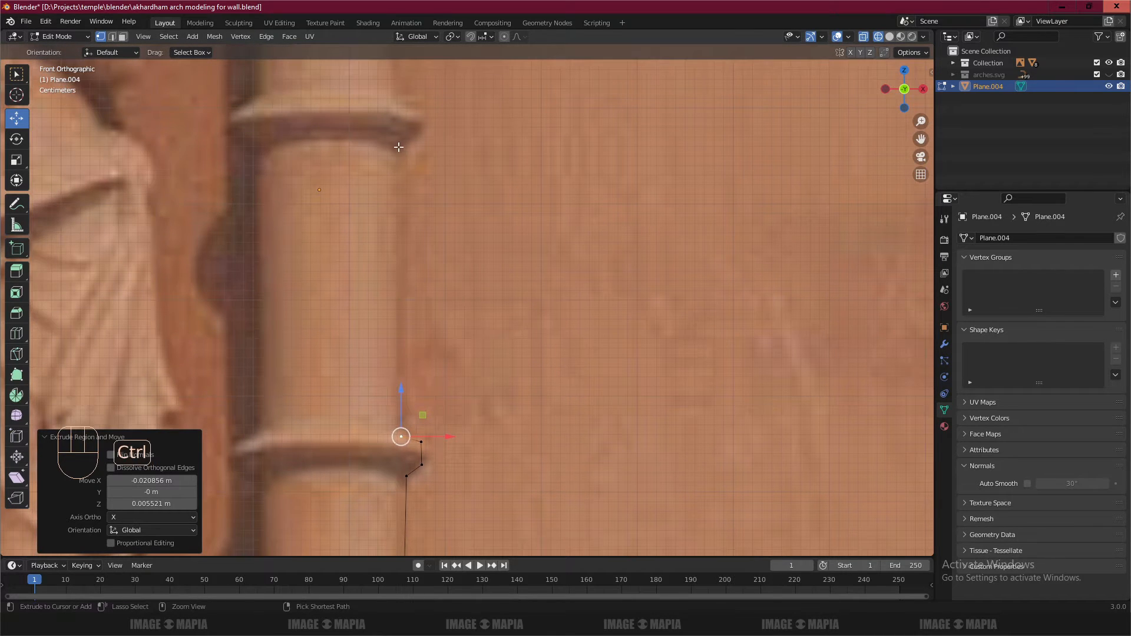
middle_click_drag(418, 157, 402, 280, "shift")
key("e")
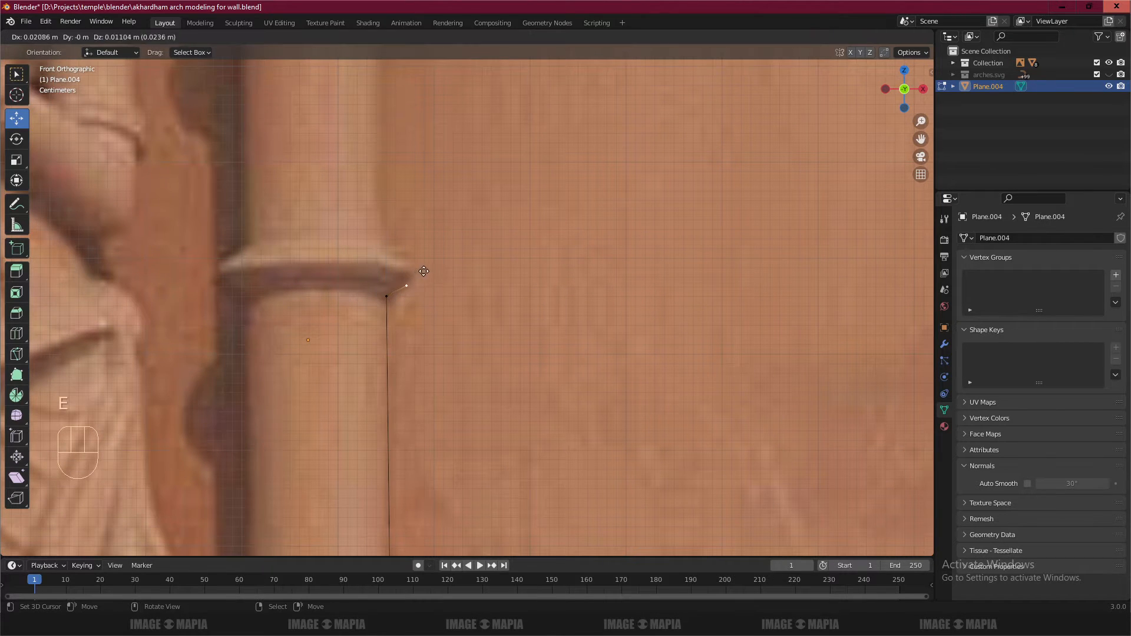
left_click(421, 272)
key("e")
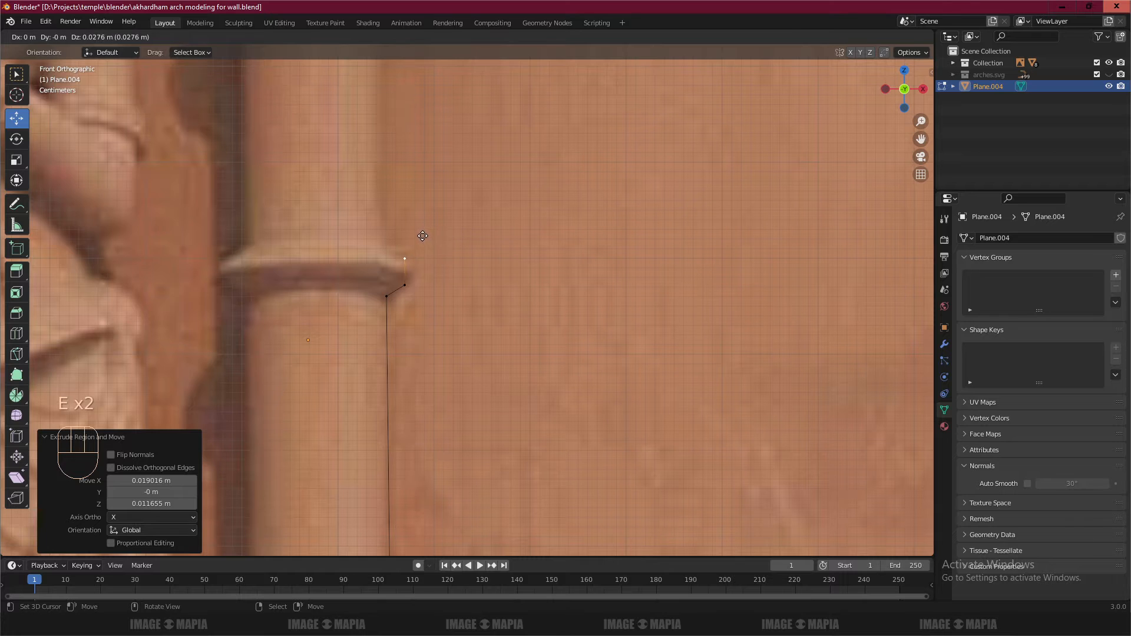
left_click(421, 244)
key("e")
left_click(395, 219)
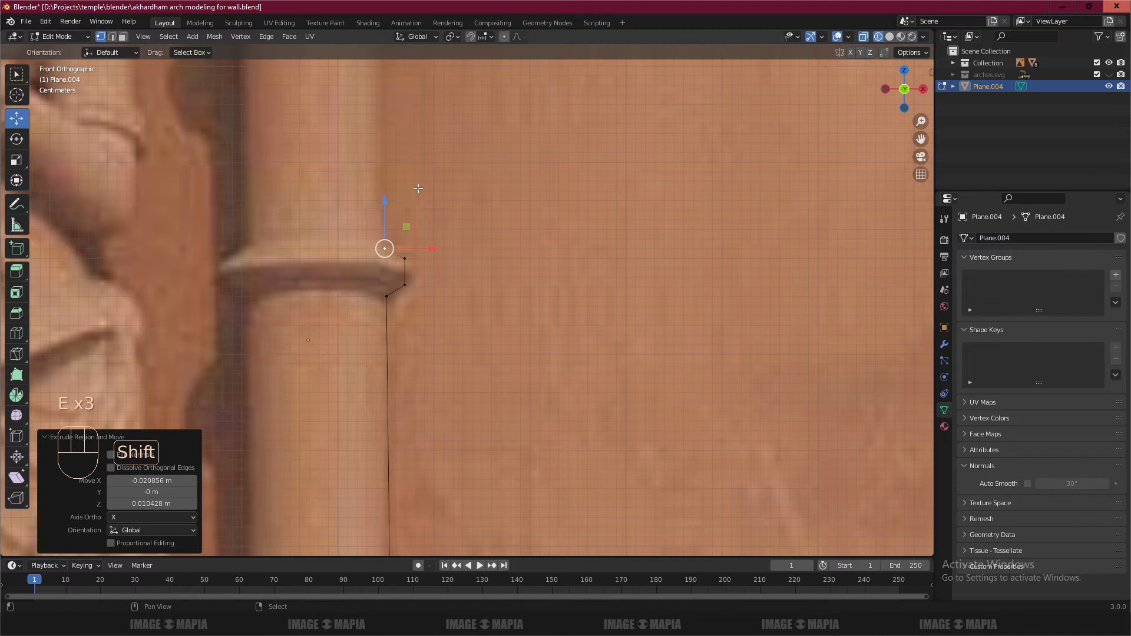
middle_click_drag(407, 73, 413, 291, "shift")
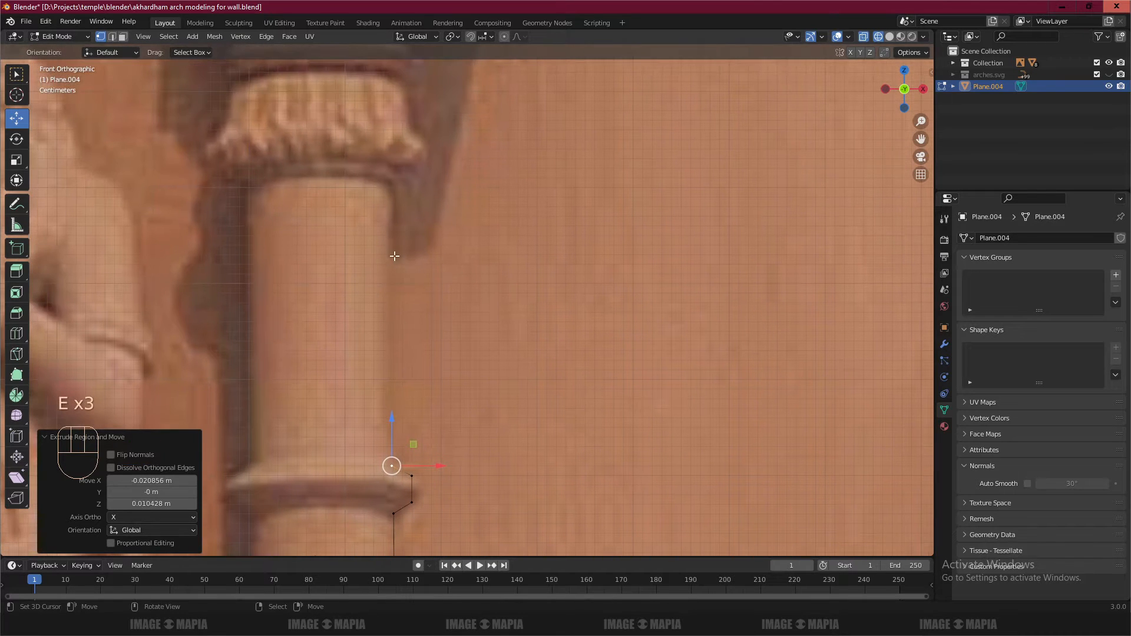
- Extend the profile up the shaft to the capital's underside, shift that vertex inward about 0.007 m along X, and save the file
right_click(394, 183, "ctrl")
left_click_drag(436, 183, 430, 182)
middle_click_drag(409, 192, 448, 267, "shift")
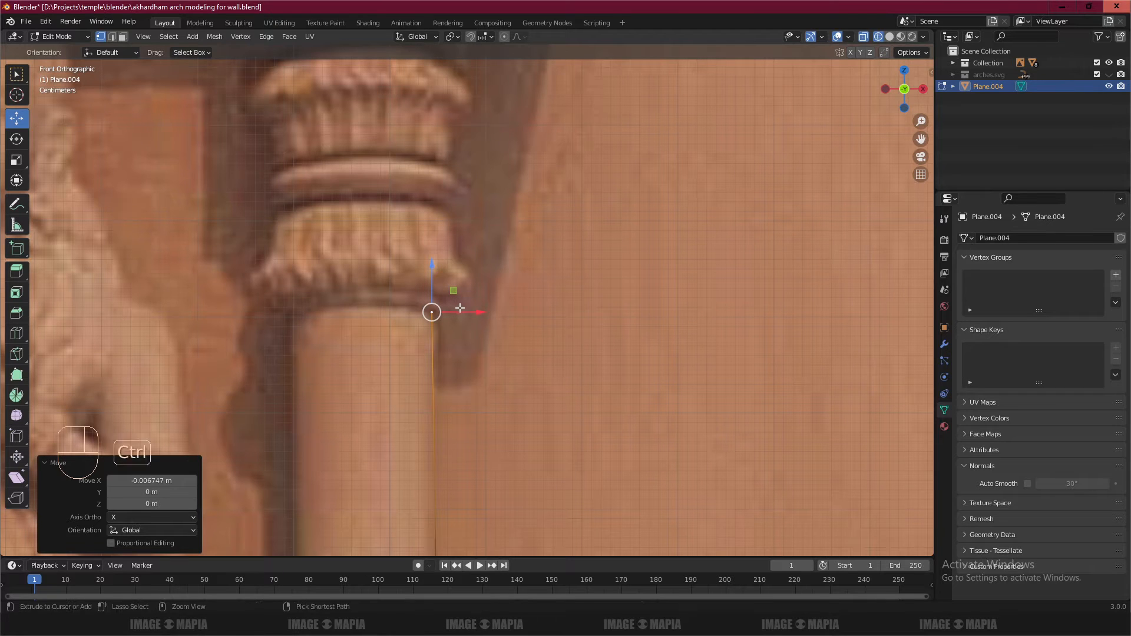
key("ctrl+s")
key("shift")
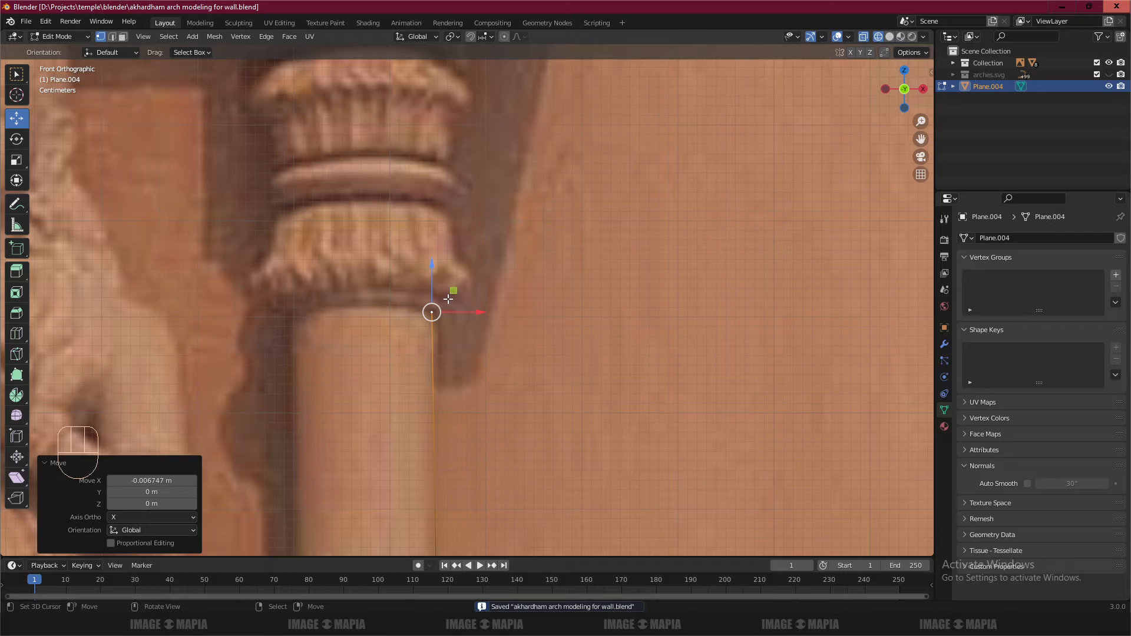
- Trace the capital's lower leaf collar with five extruded vertices: outward twice, up about 0.036 m, inward about 0.020 m, and up about 0.046 m
key("e")
left_click(455, 299)
key("e")
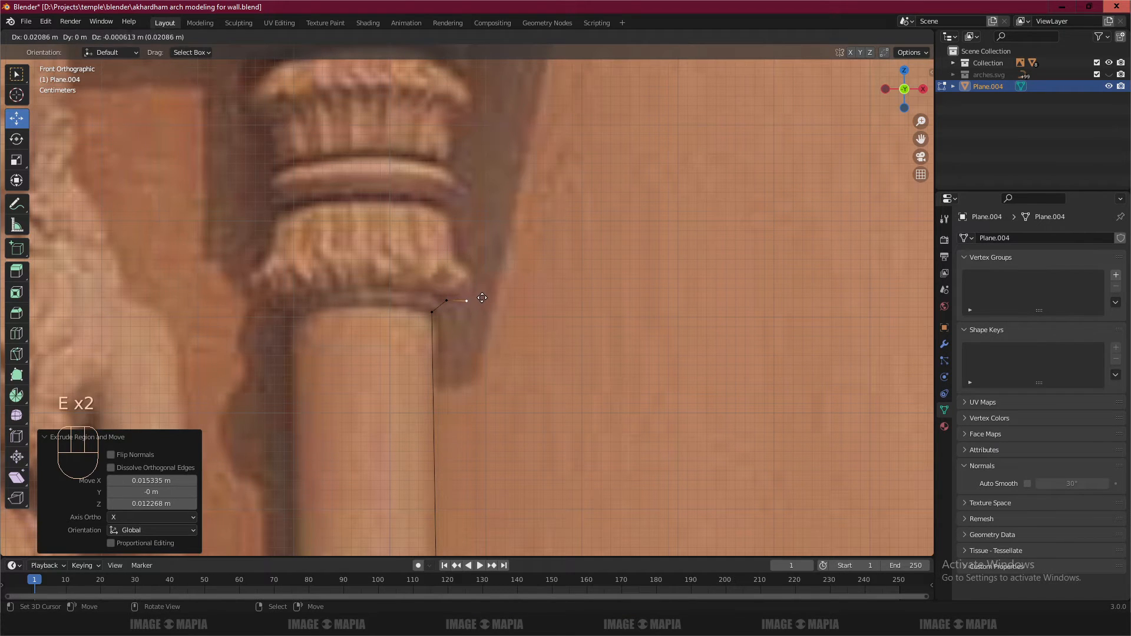
left_click(489, 296)
key("e")
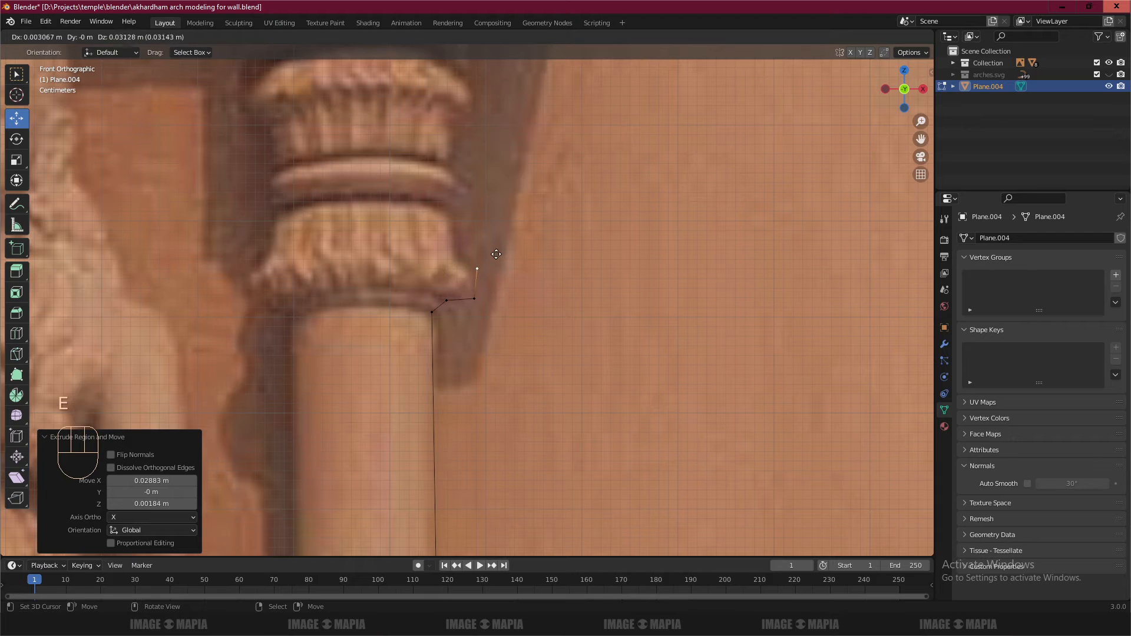
left_click(472, 261)
key("e")
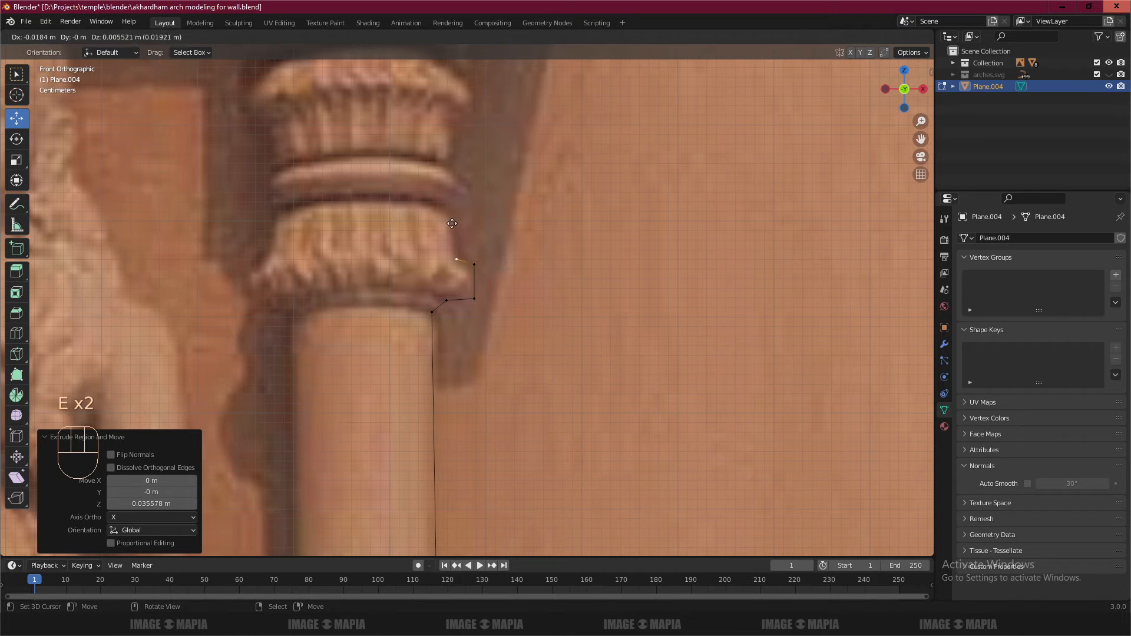
left_click(450, 223)
key("e")
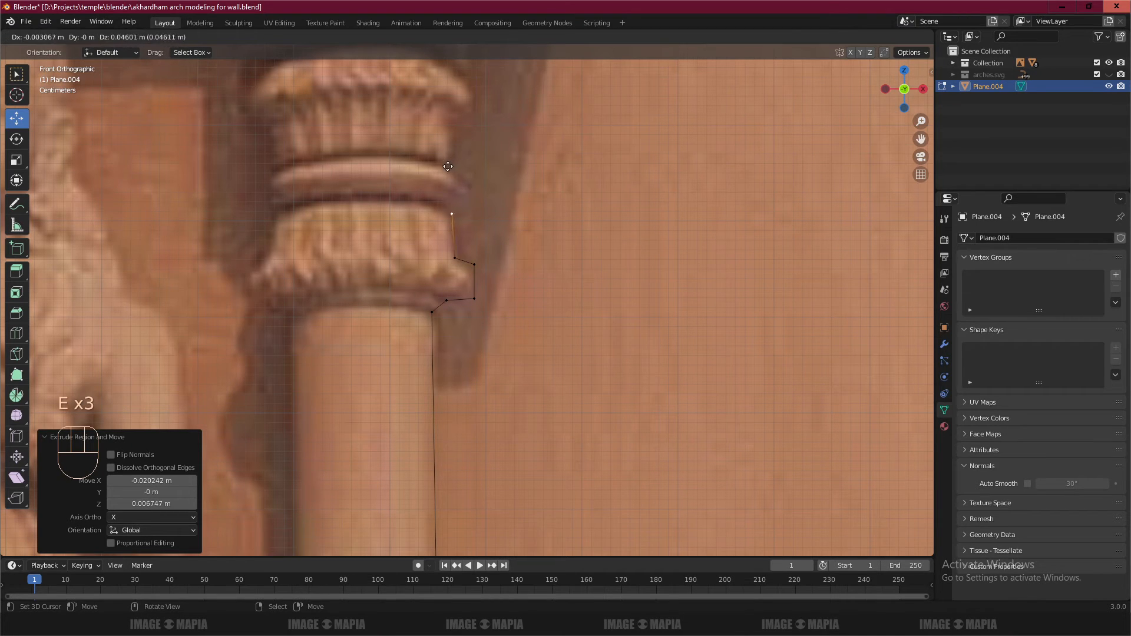
left_click(452, 214)
middle_click_drag(458, 201, 463, 337, "shift")
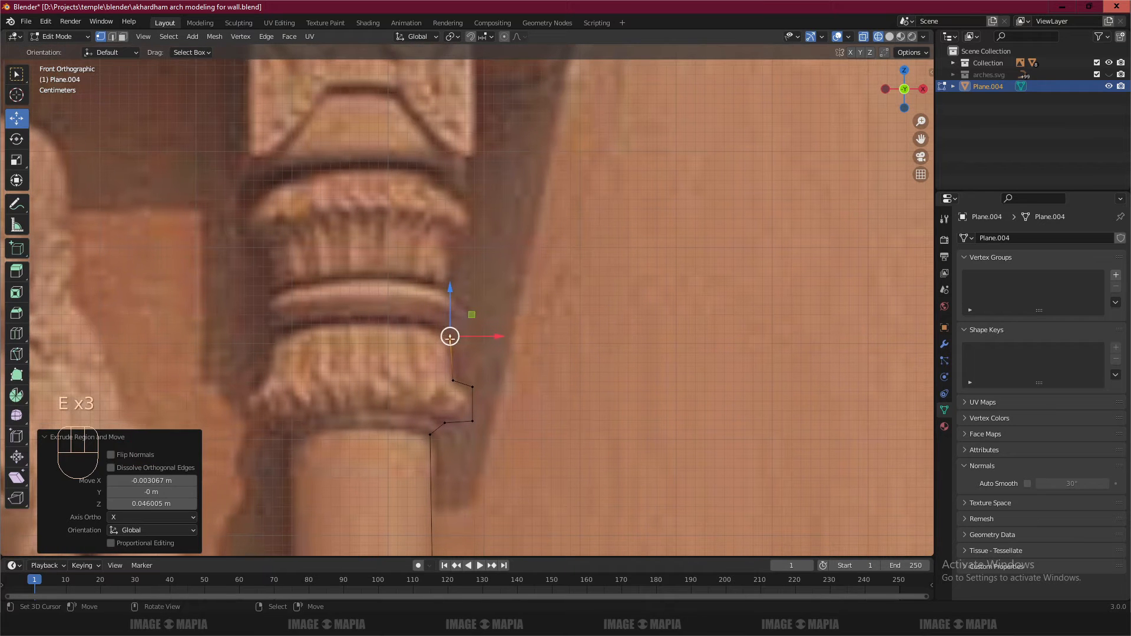
- Trace the groove and plain ring above with five extruded vertices: in about 0.021 m, up 0.014 m, out 0.030 m, up, and in 0.033 m
key("e")
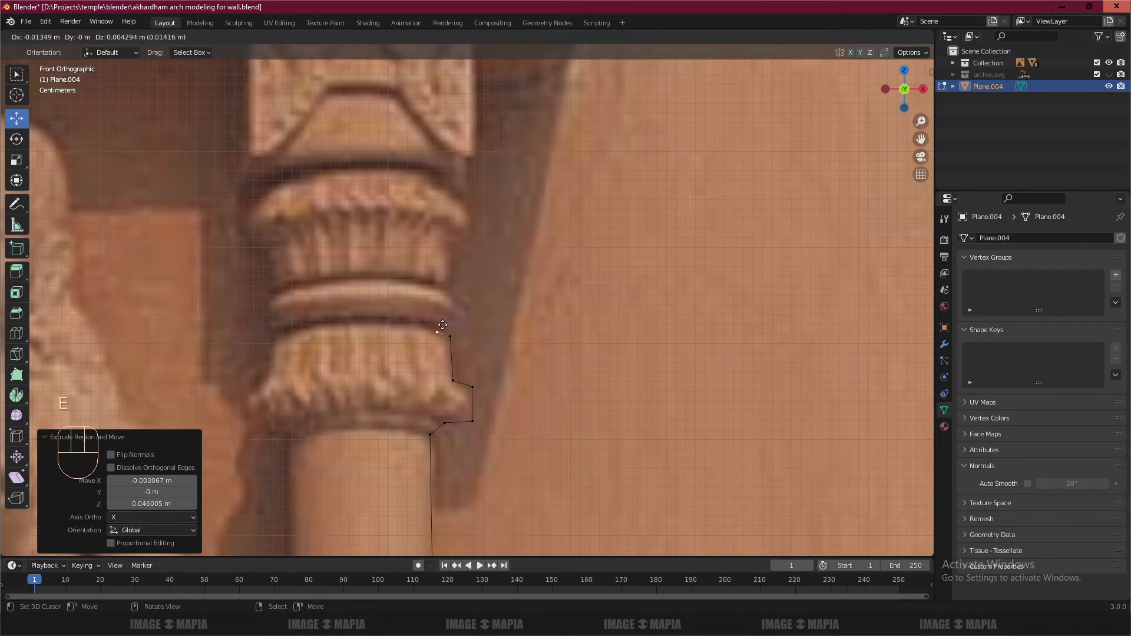
left_click(436, 323)
key("e")
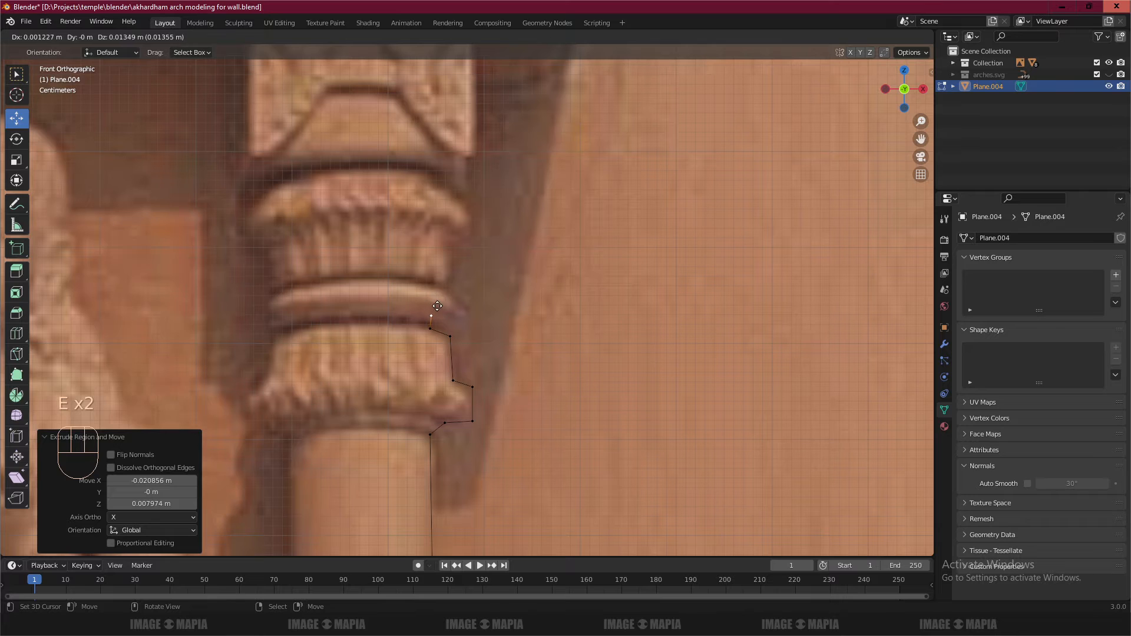
left_click(430, 316)
key("e")
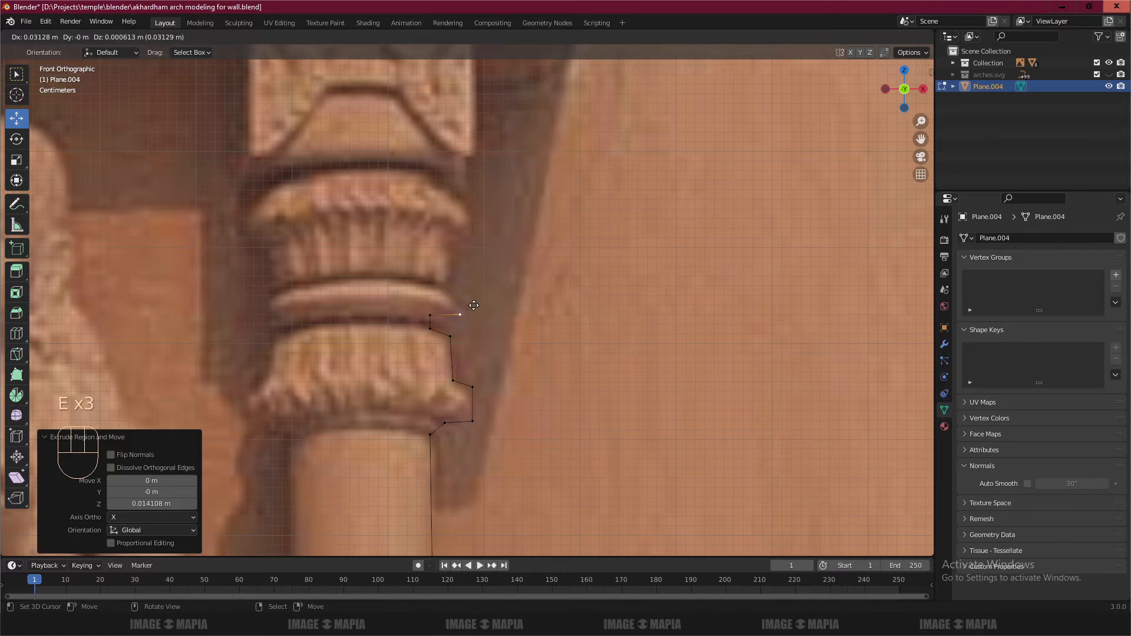
left_click(473, 306)
key("e")
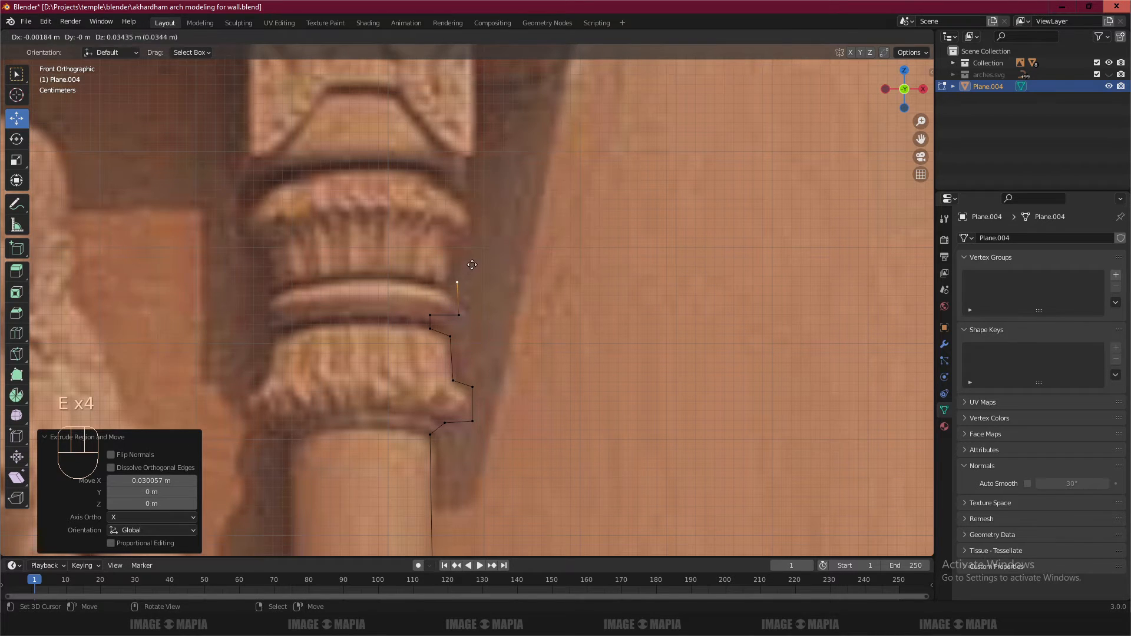
left_click(472, 265)
key("e")
left_click(440, 264)
- Trace the groove above the plain ring and the fluted neck: extrude up about 0.012 m, outward, and up about 0.040 m
key("e")
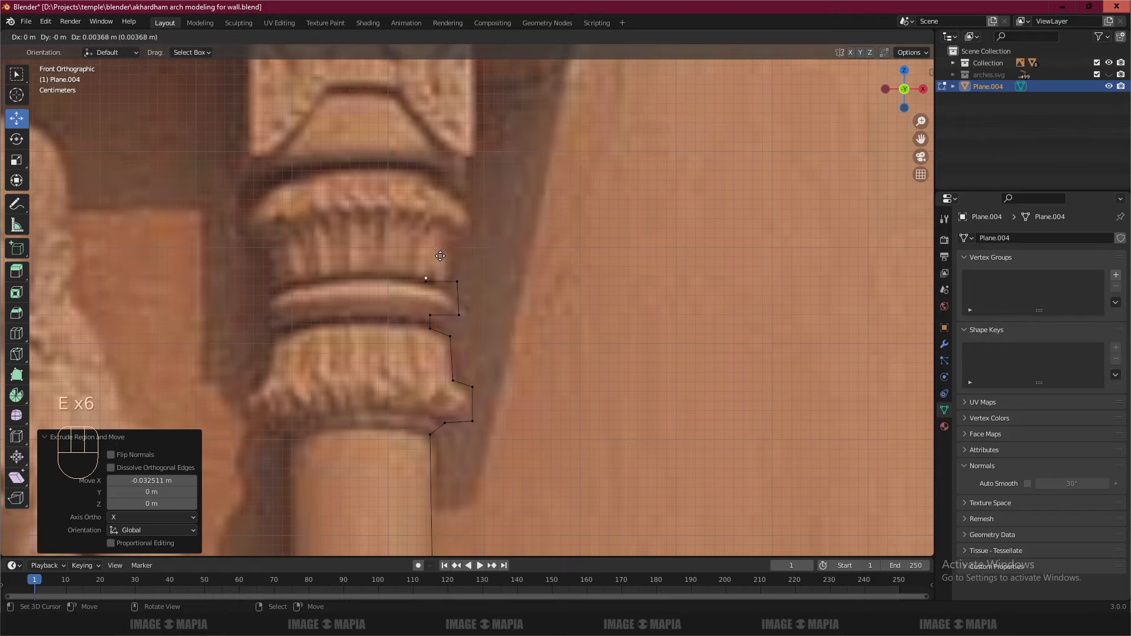
left_click(440, 249)
key("e")
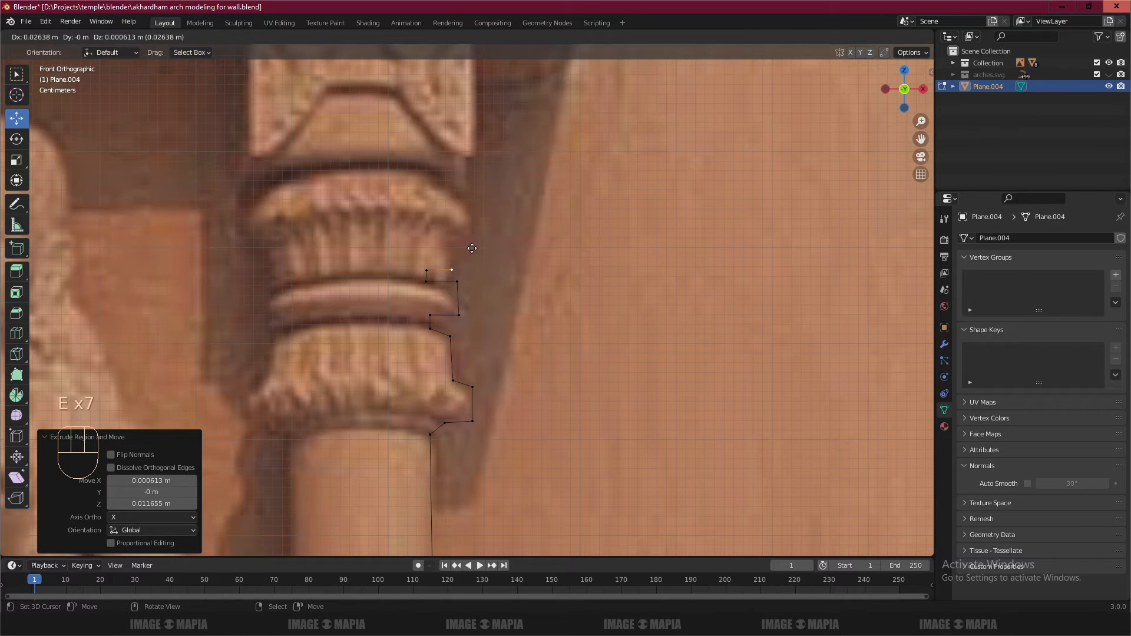
left_click(472, 248)
key("e")
left_click(469, 202)
- Trace the capital's upper leaf collar: extrude outward about 0.024 m, up about 0.044 m, inward, and up about 0.013 m under the square block
key("e")
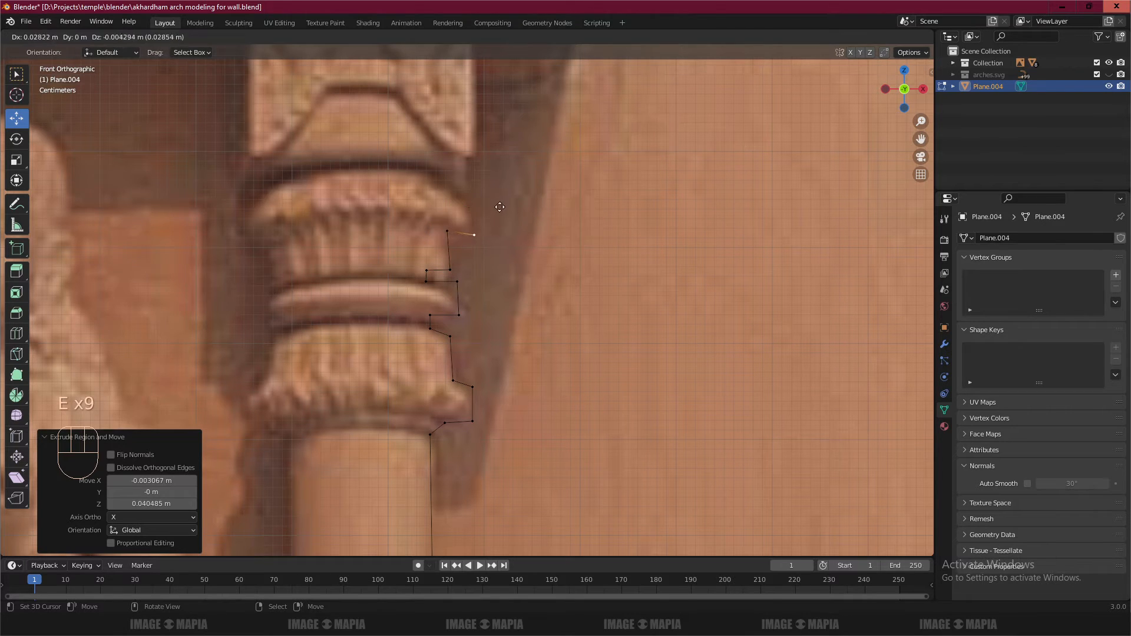
left_click(469, 230)
key("e")
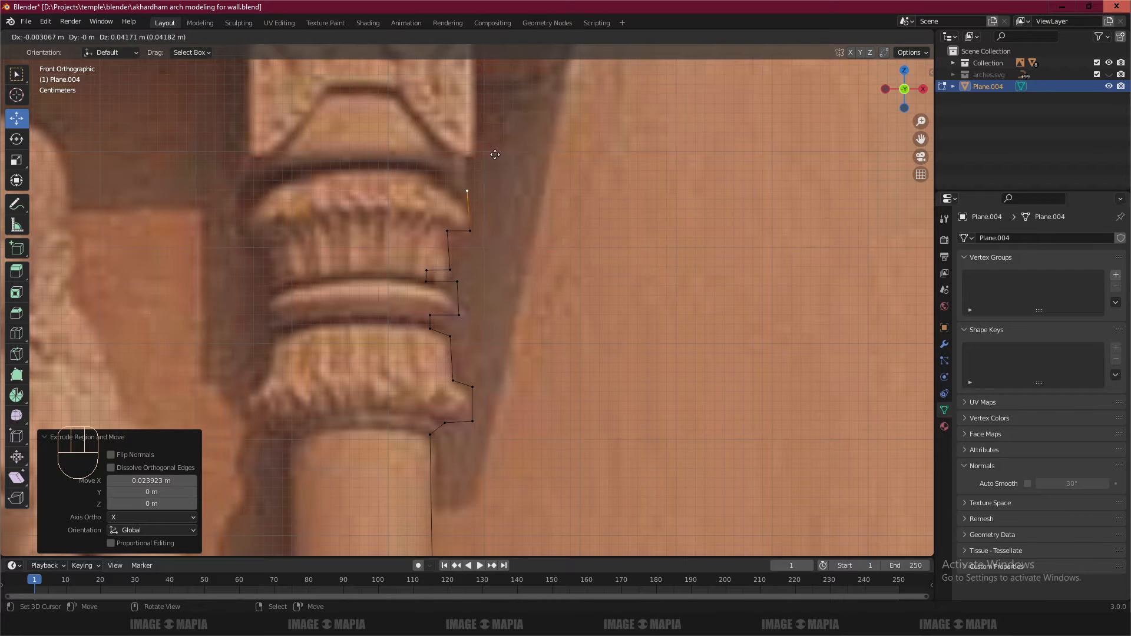
left_click(496, 151)
key("e")
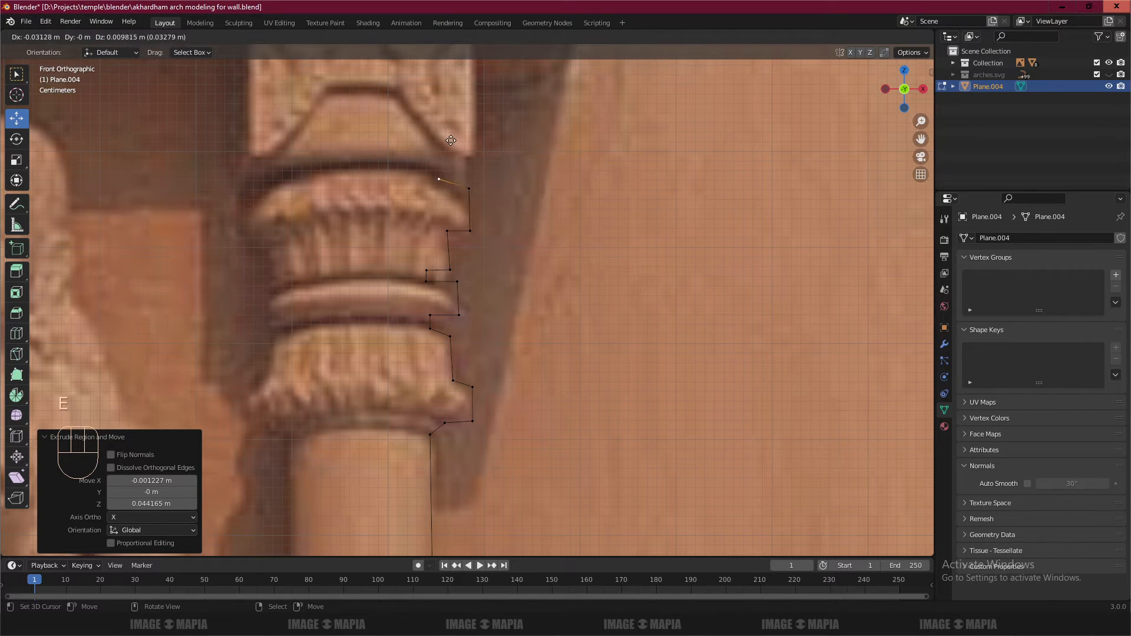
left_click(450, 140)
key("e")
left_click(448, 126)
key("e")
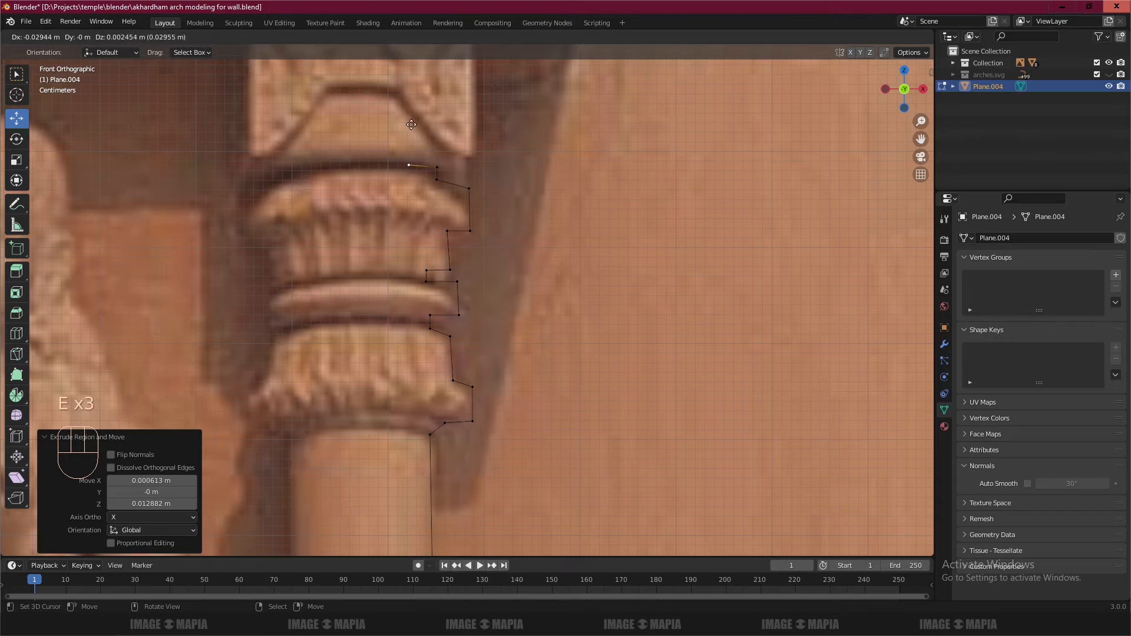
key("Escape")
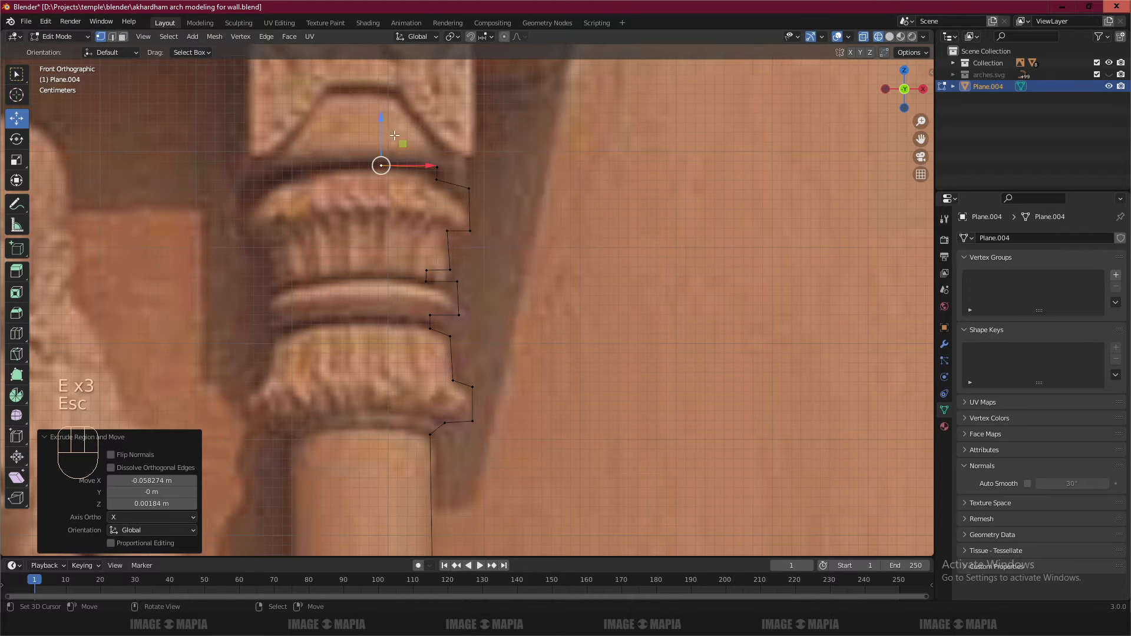
key("x")
left_click(394, 152)
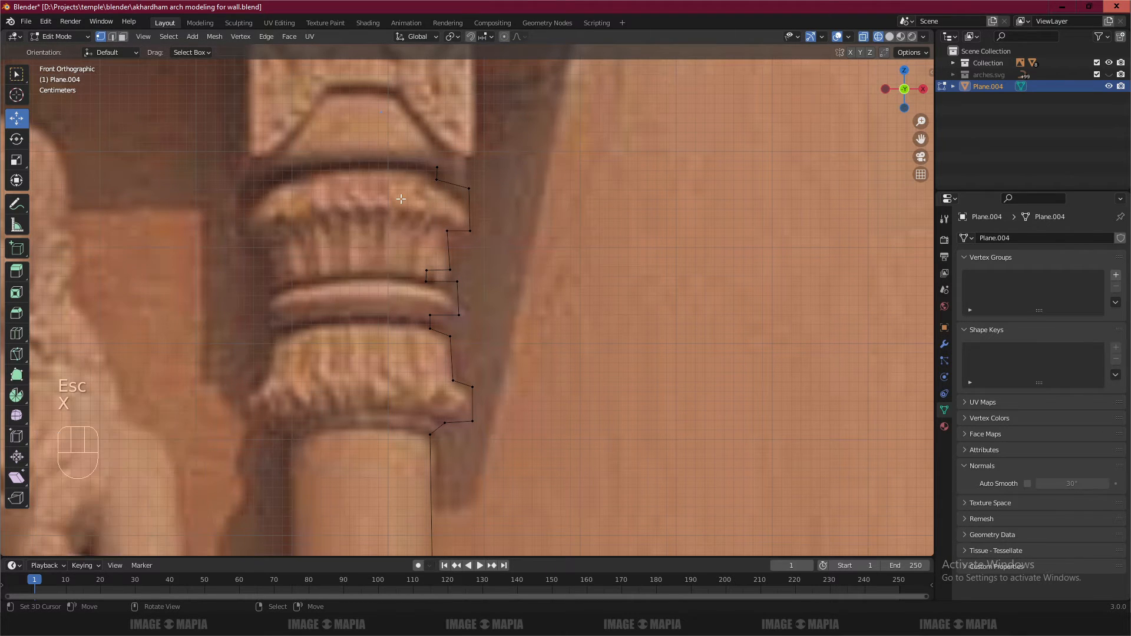
- Move the profile's lowest vertex, at the foot of the column, down about 0.005 m along Z
scroll(401, 199, "down", 4)
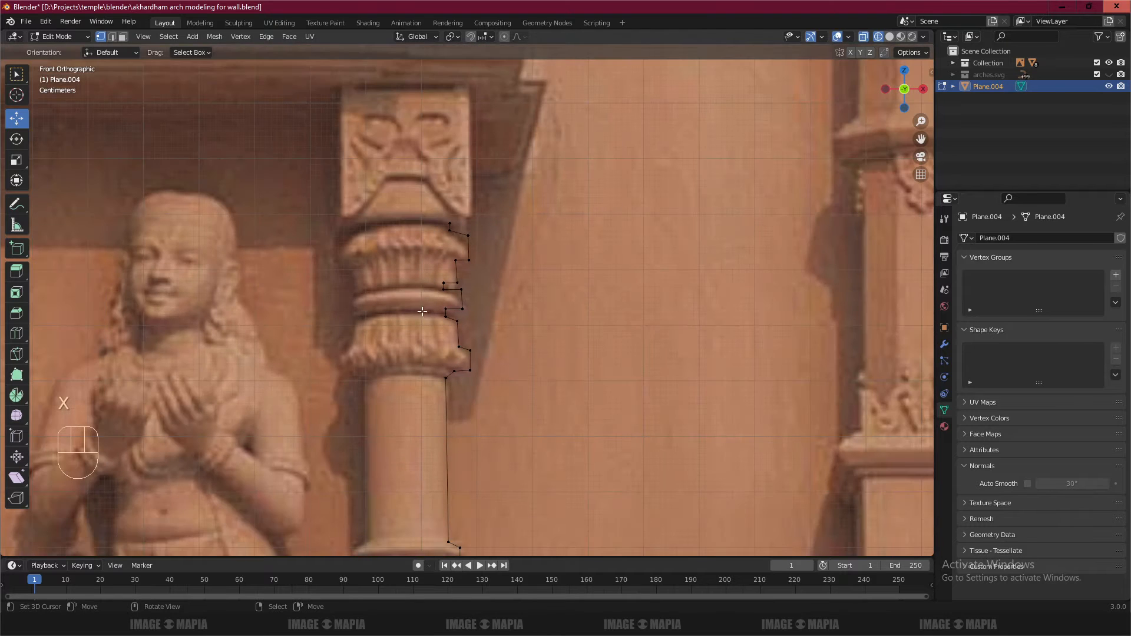
middle_click_drag(471, 471, 442, 209, "shift")
middle_click_drag(433, 329, 429, 192, "shift")
middle_click_drag(441, 539, 448, 292, "shift")
scroll(451, 378, "up", 1)
scroll(451, 378, "up", 1)
middle_click_drag(448, 411, 449, 286, "shift")
scroll(449, 286, "down", 6)
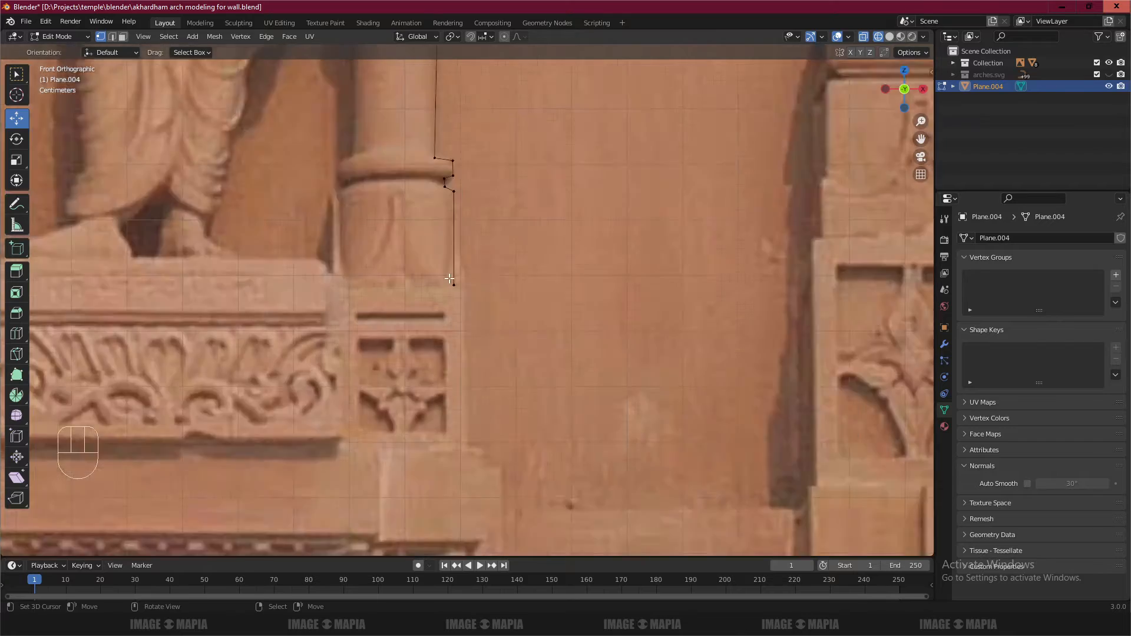
scroll(449, 286, "up", 3)
scroll(434, 274, "down", 6)
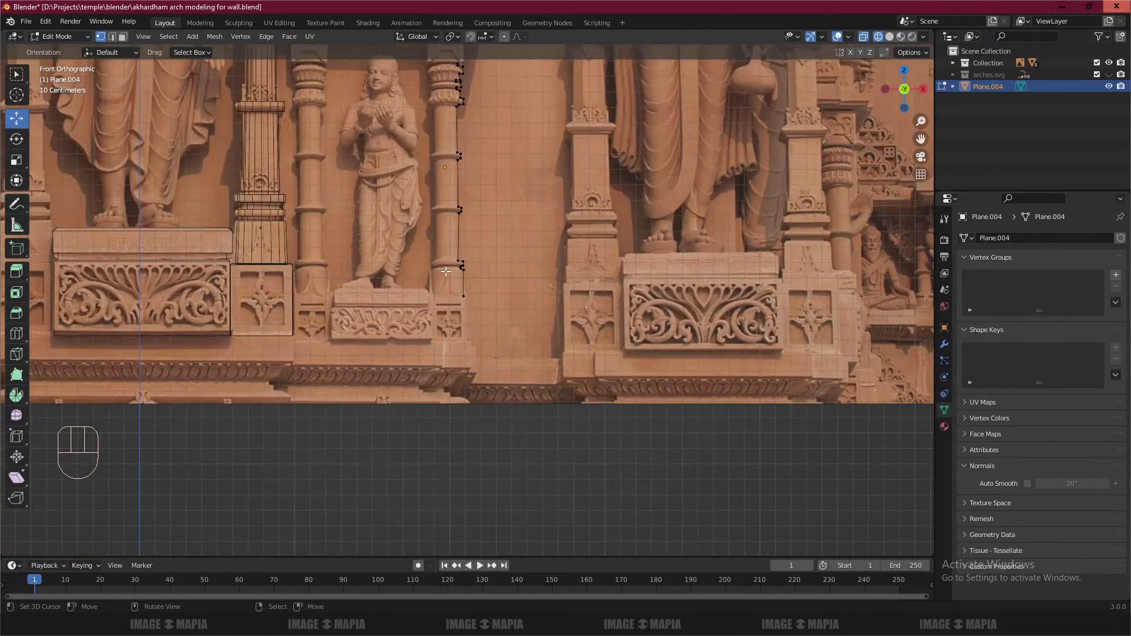
scroll(446, 271, "up", 5)
right_click(464, 270)
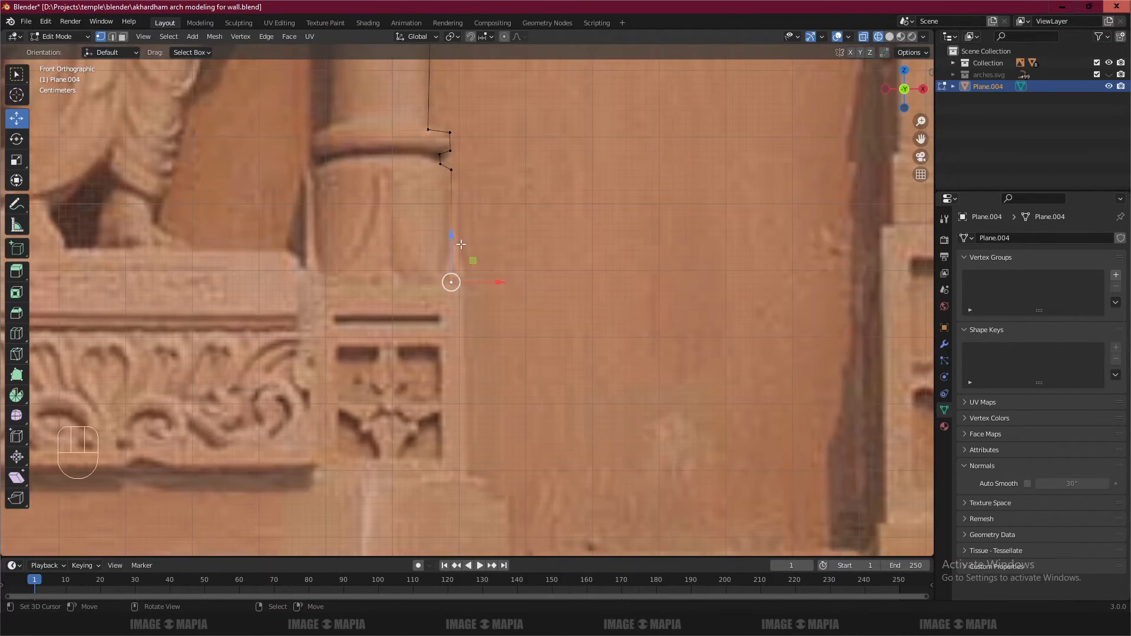
left_click_drag(452, 236, 451, 242)
- Make the profile's lowest edge exactly vertical by scaling its two vertices to 0 along X
middle_click_drag(454, 165, 467, 275, "shift")
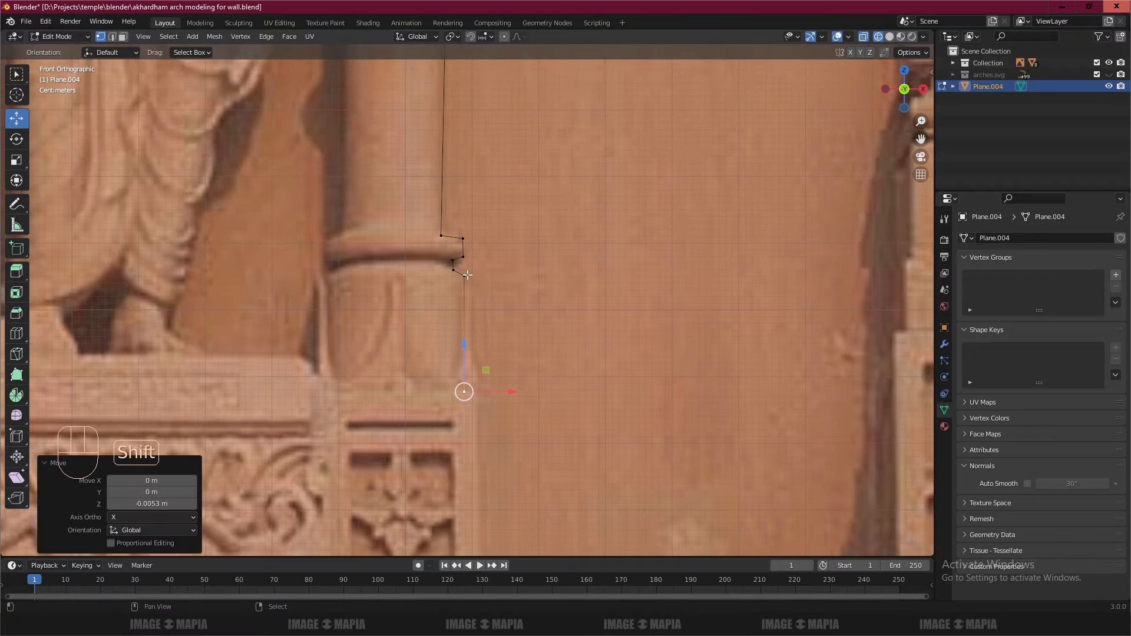
right_click(466, 275, "shift")
key("s")
key("x")
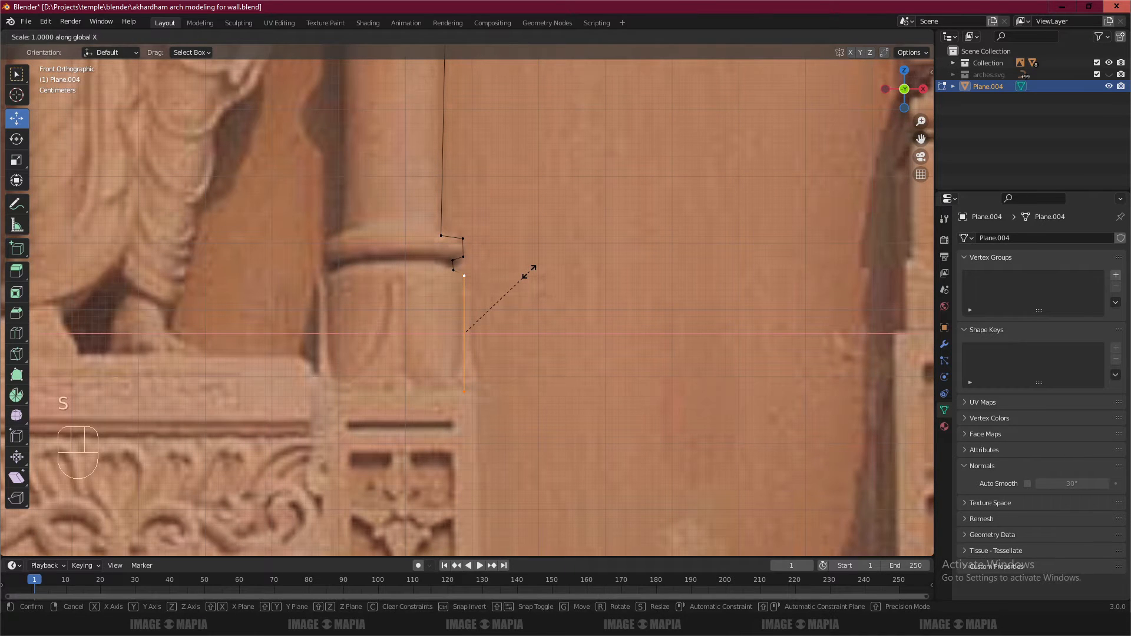
key("0")
key("Return")
key("a")
- Straighten the short groove edge below the lowest ring by scaling its two vertices
scroll(441, 270, "up", 3)
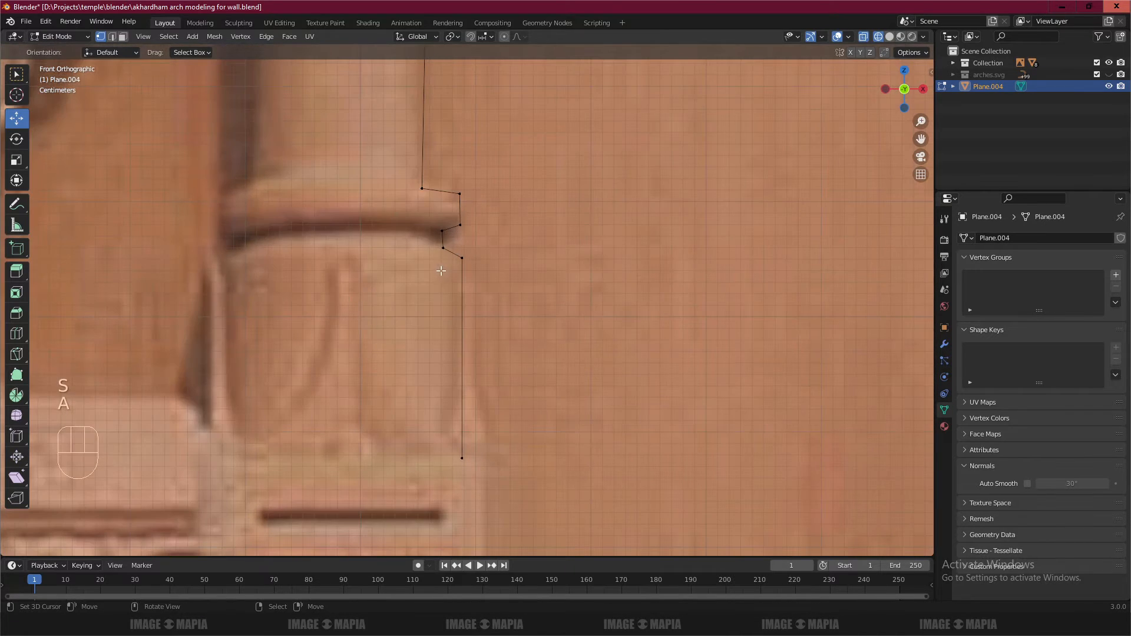
right_click(442, 232)
right_click(441, 247, "shift")
key("s")
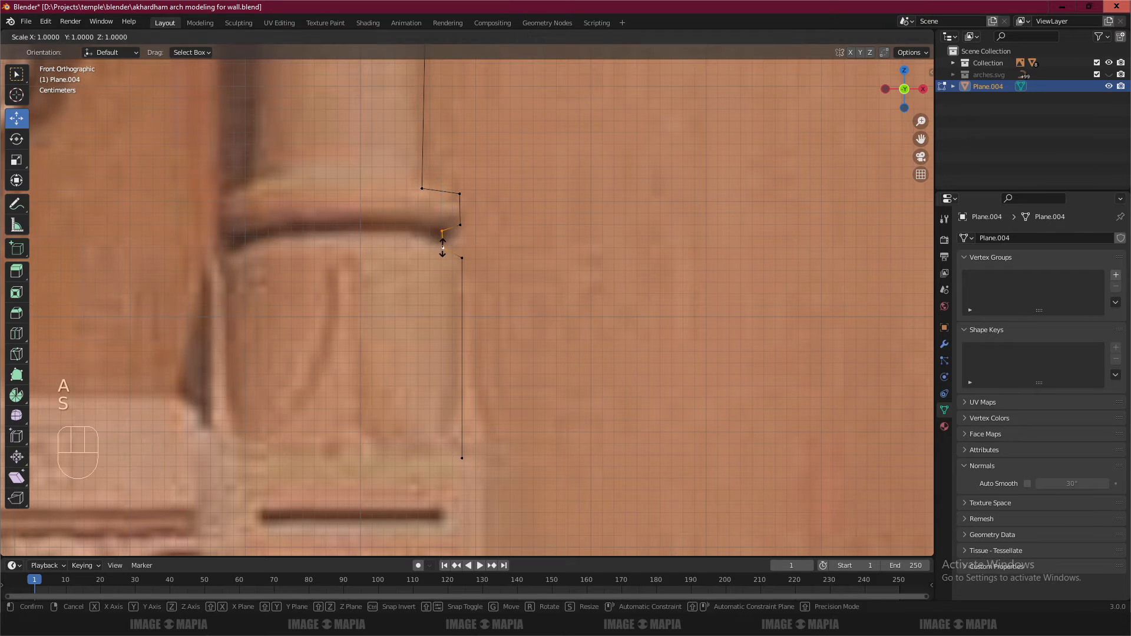
left_click(442, 245)
key("a")
- Level the top edge of the lowest ring by scaling its two vertices to 0 along Z
middle_click_drag(442, 254, 496, 392, "shift")
right_click(423, 339, "shift")
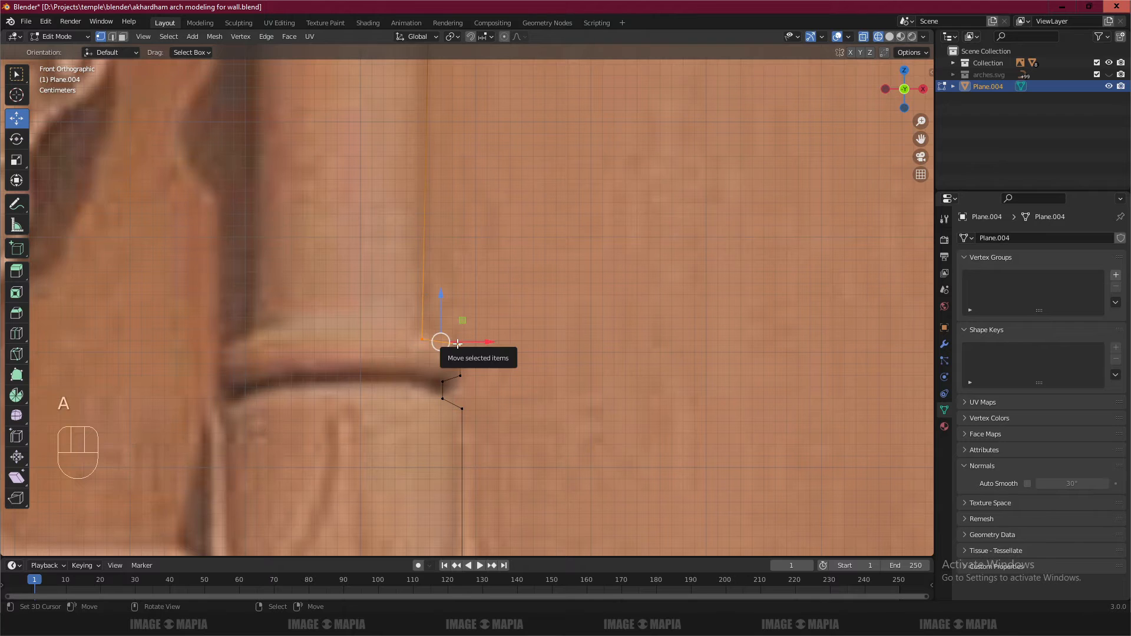
key("s")
key("z")
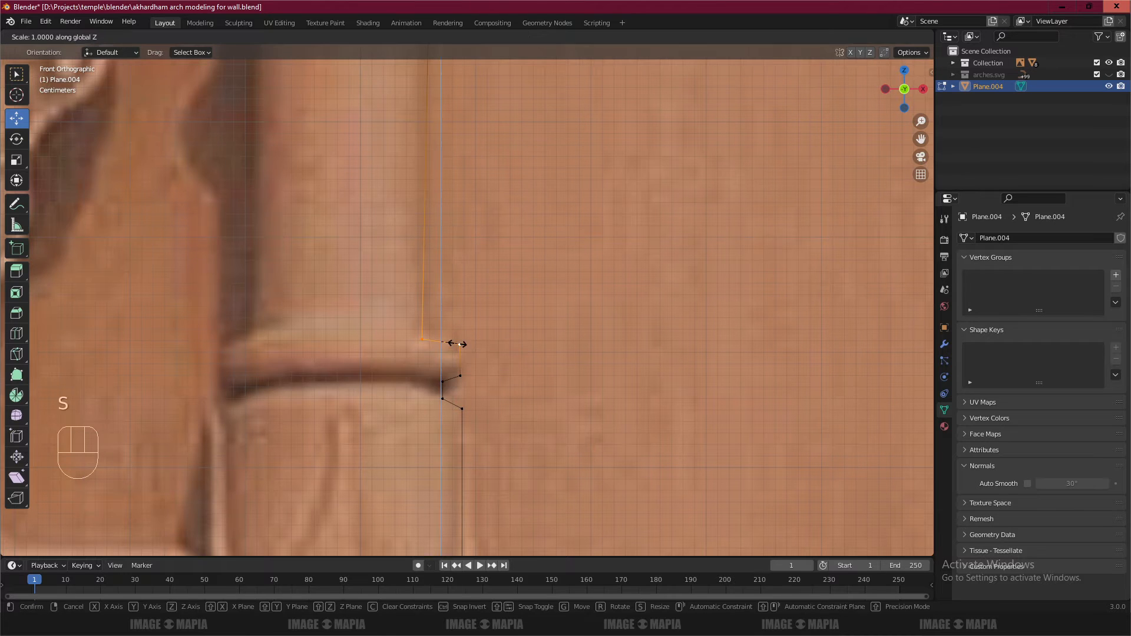
key("0")
key("Return")
key("a")
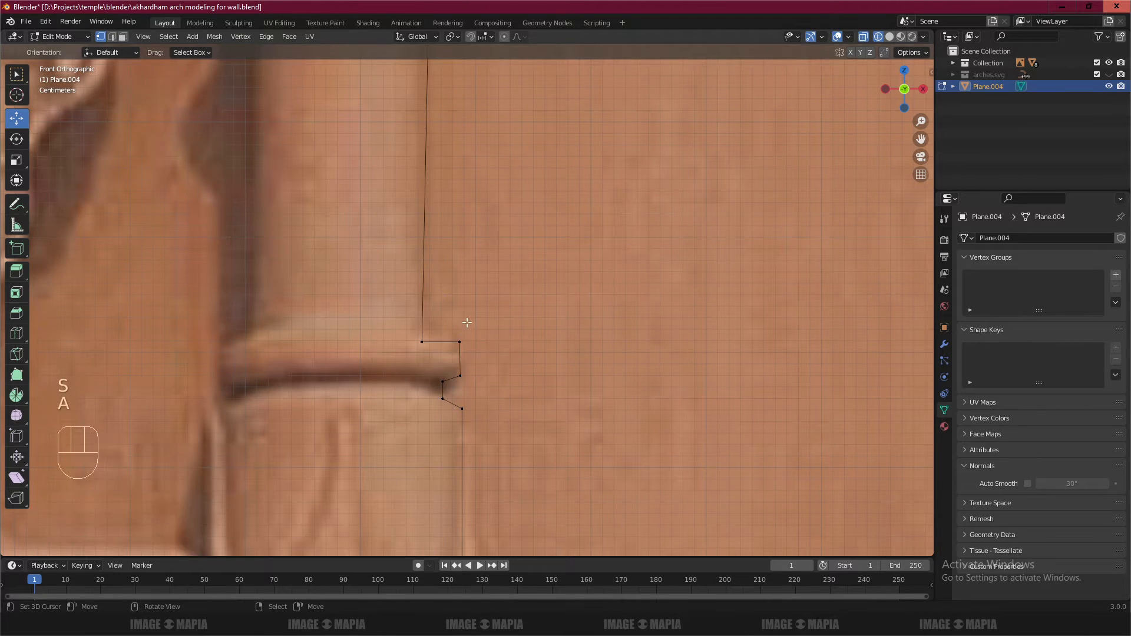
- Raise the shaft vertex beneath the second ring along Z to about the height of the ring's lower outer corner
scroll(463, 320, "down", 2)
middle_click_drag(442, 199, 441, 356, "shift")
left_click(441, 238)
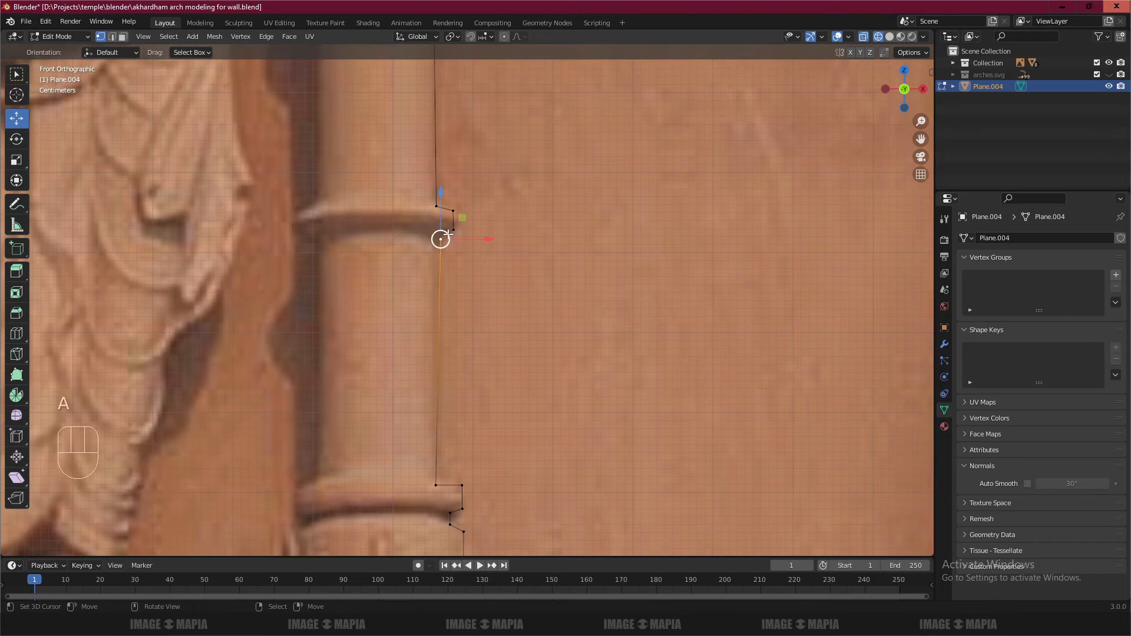
scroll(439, 237, "up", 2)
left_click_drag(430, 172, 428, 159)
- Try to level the second ring's top edge by scaling only its outer vertex to 0 along Z
right_click(423, 165)
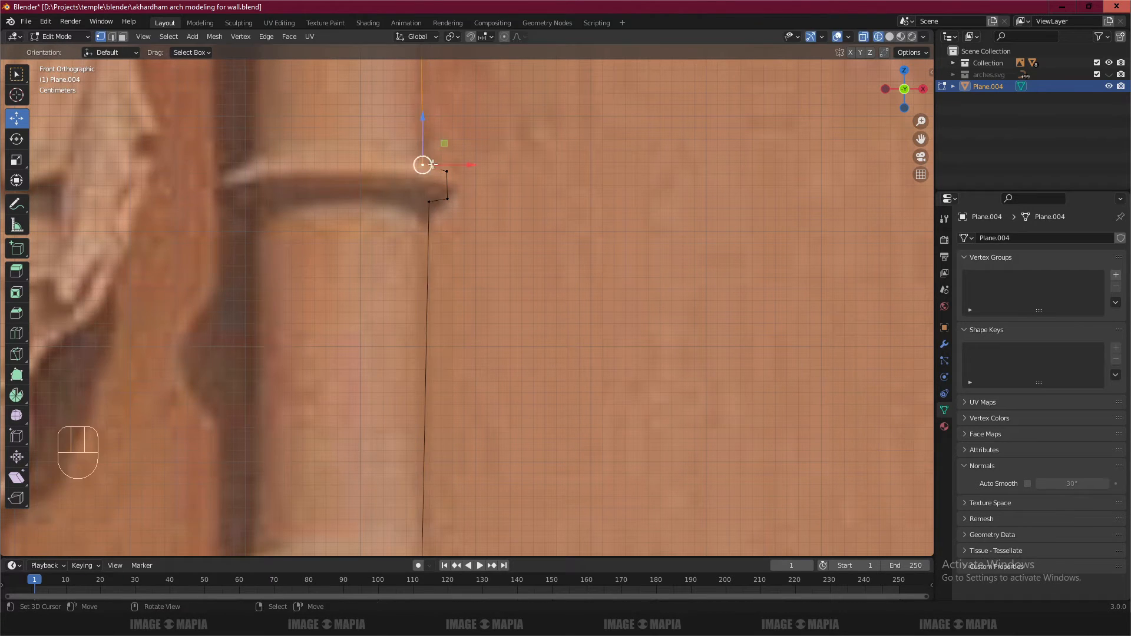
right_click(447, 171)
type("sz0")
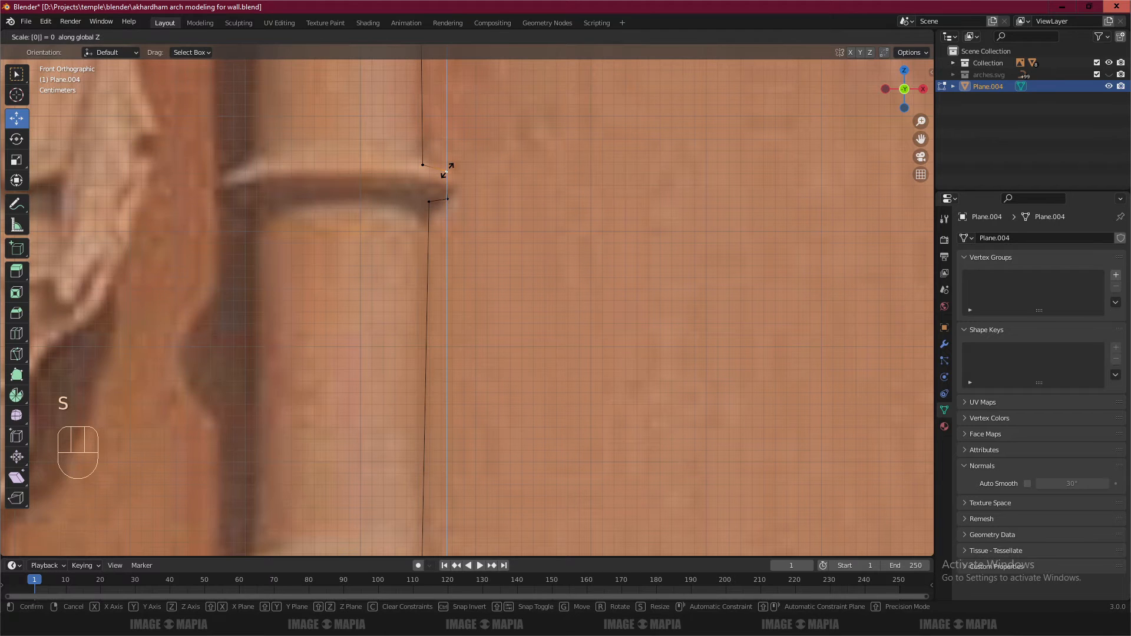
key("Return")
key("a")
- Level the second ring's top edge by scaling both of its vertices to 0 along Z
right_click(423, 165)
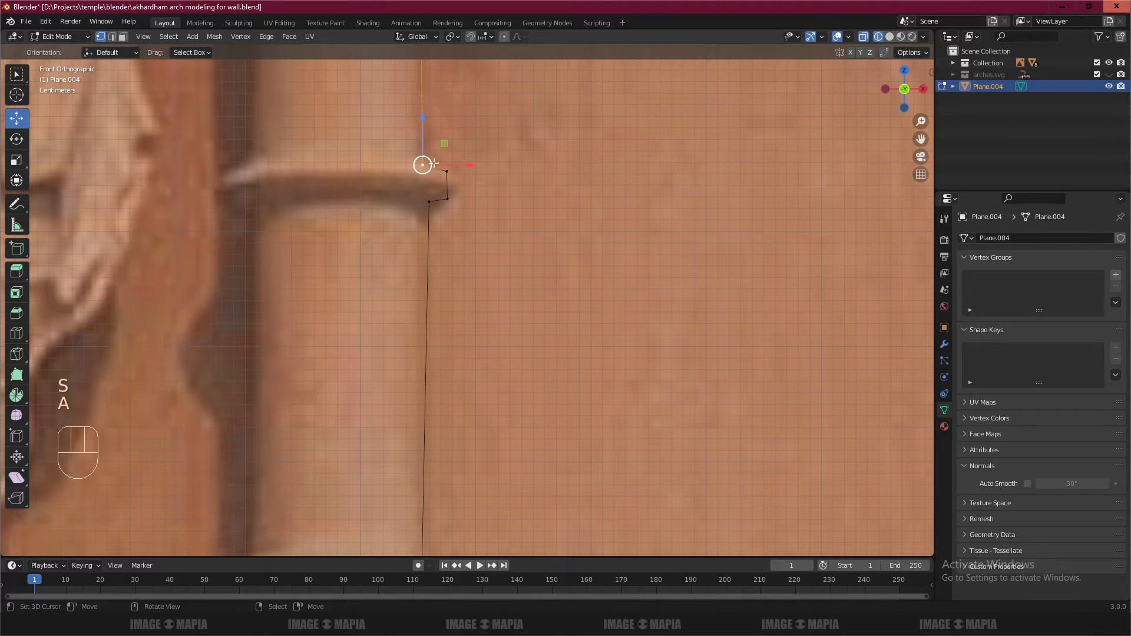
right_click(447, 170, "shift")
type("sz")
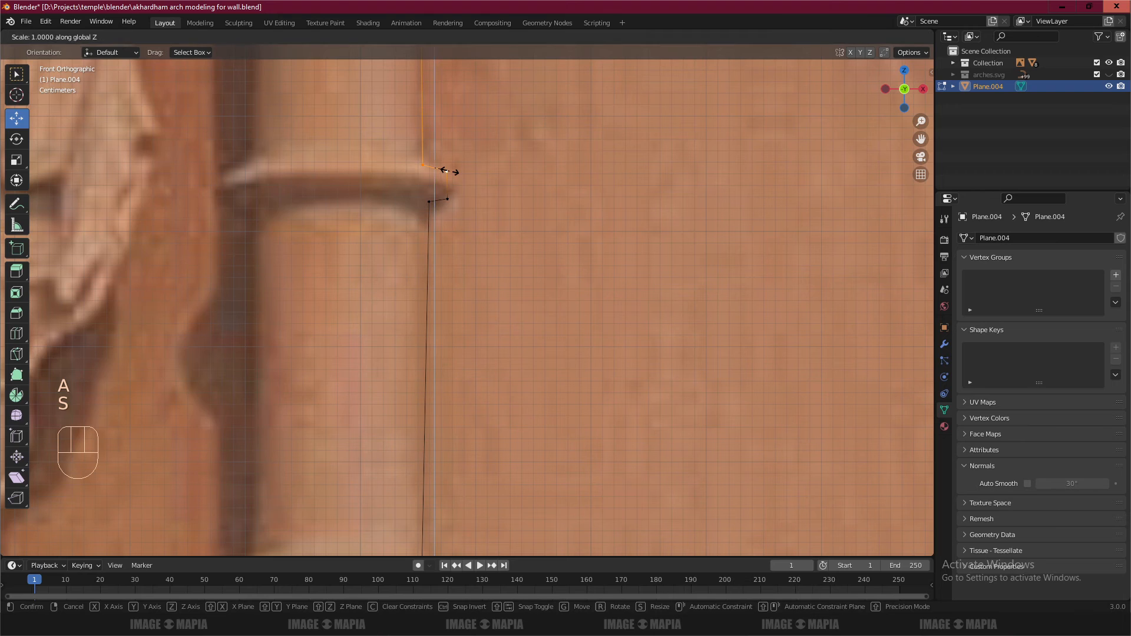
type("0")
key("Return")
key("a")
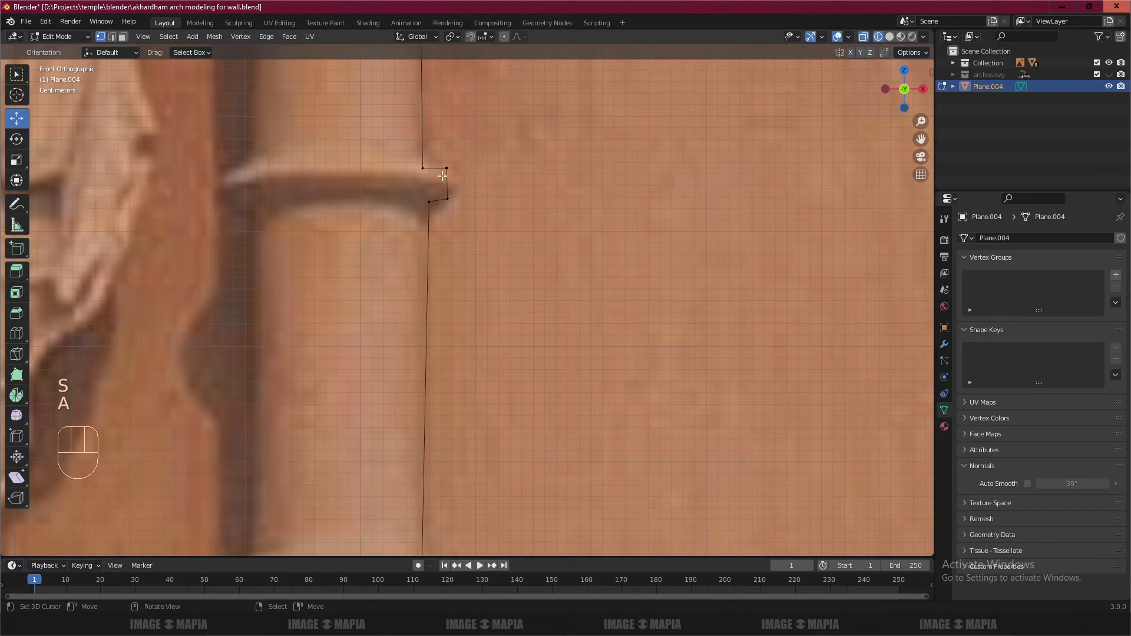
- Level the second ring's bottom edge by scaling its two vertices to 0 along Z
right_click(427, 202)
right_click(447, 199, "shift")
type("s")
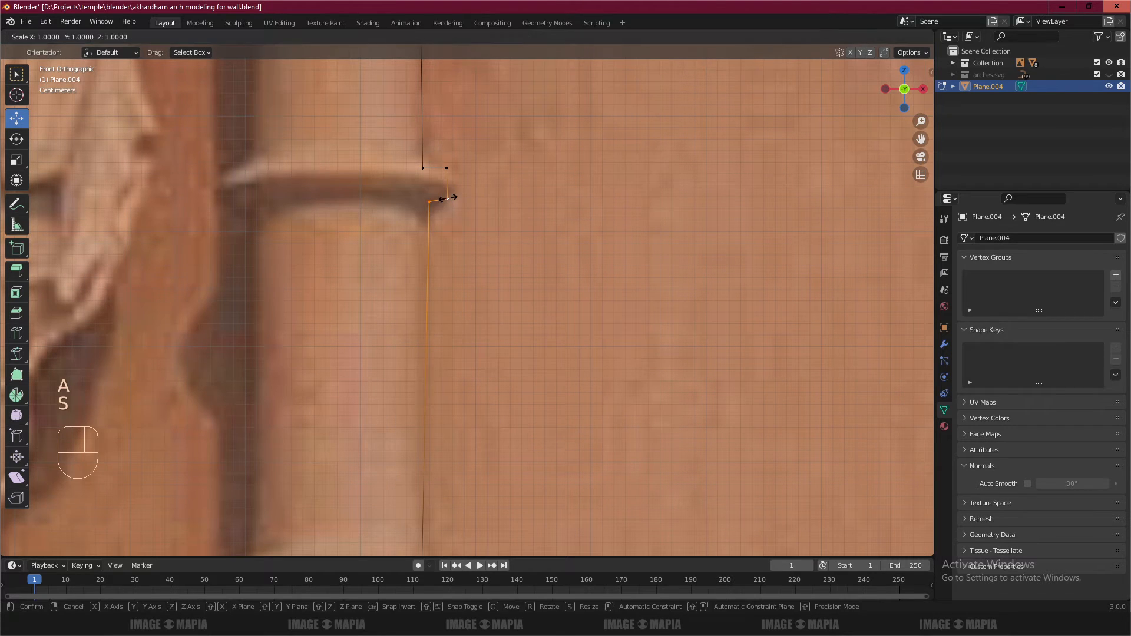
type("z0")
key("Return")
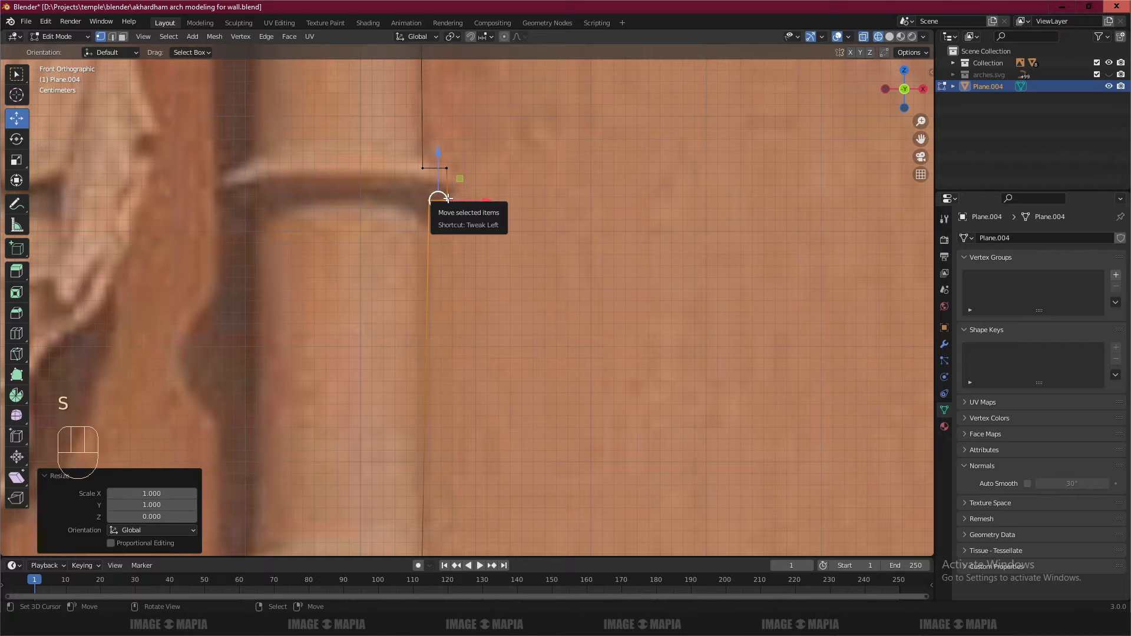
- Move the second ring's lower inner vertex inward along X by about 0.003 m to follow the shaft edge
right_click(429, 201)
left_click_drag(480, 202, 439, 202)
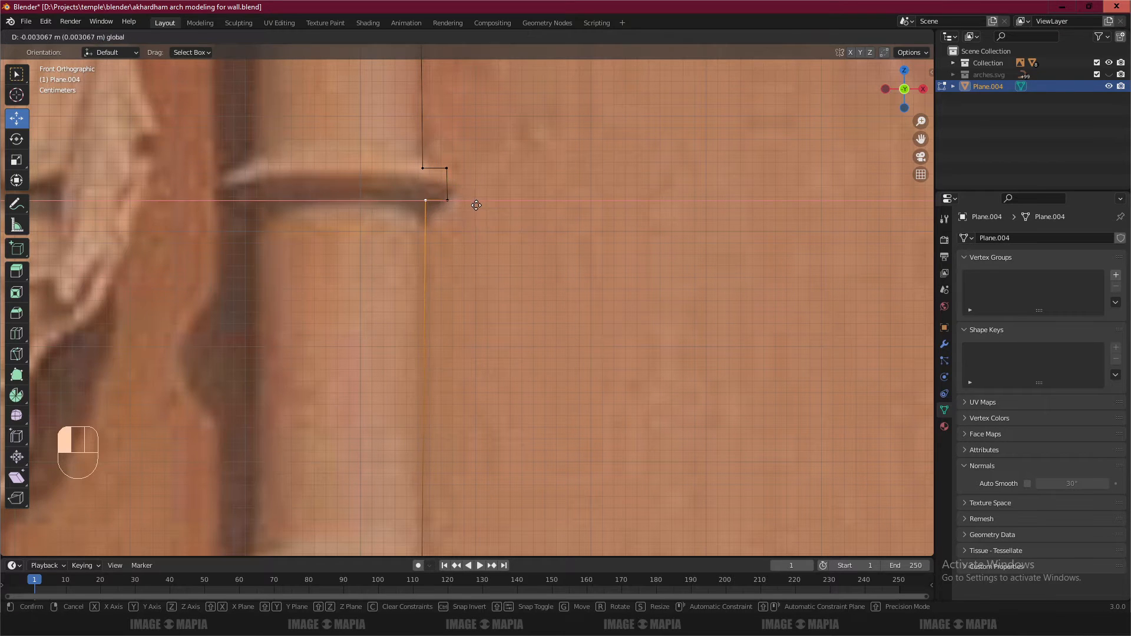
scroll(438, 202, "down", 4)
key("alt+a")
- Level the top edge of the third ring up the shaft by scaling its two vertices to 0 along Z
middle_click_drag(436, 318, 445, 361, "shift")
scroll(425, 358, "up", 6)
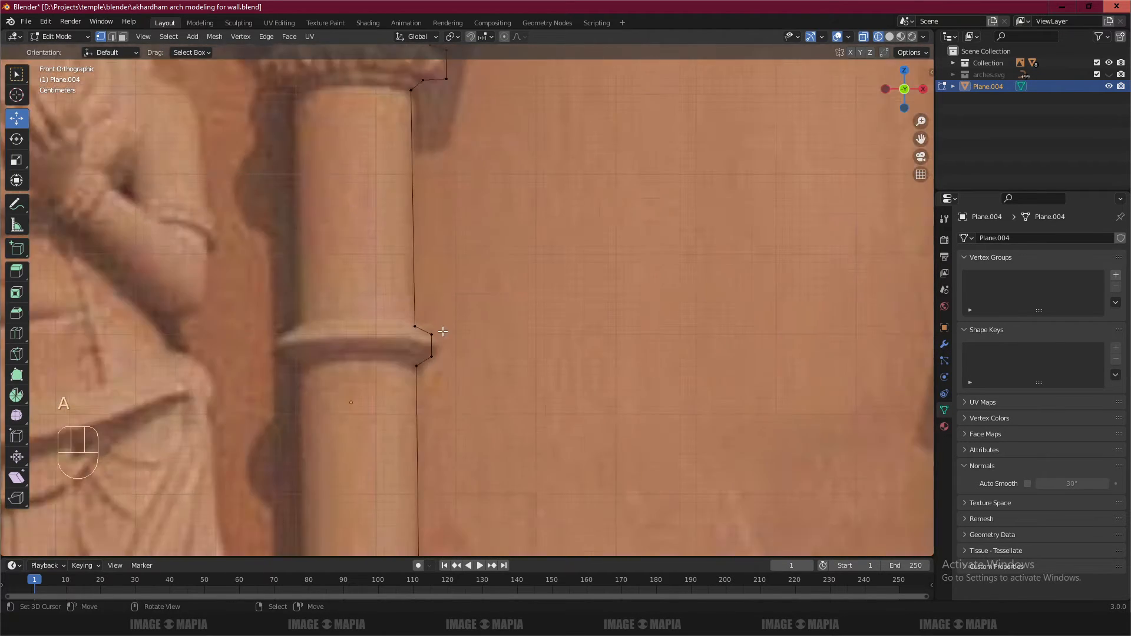
left_click(392, 336)
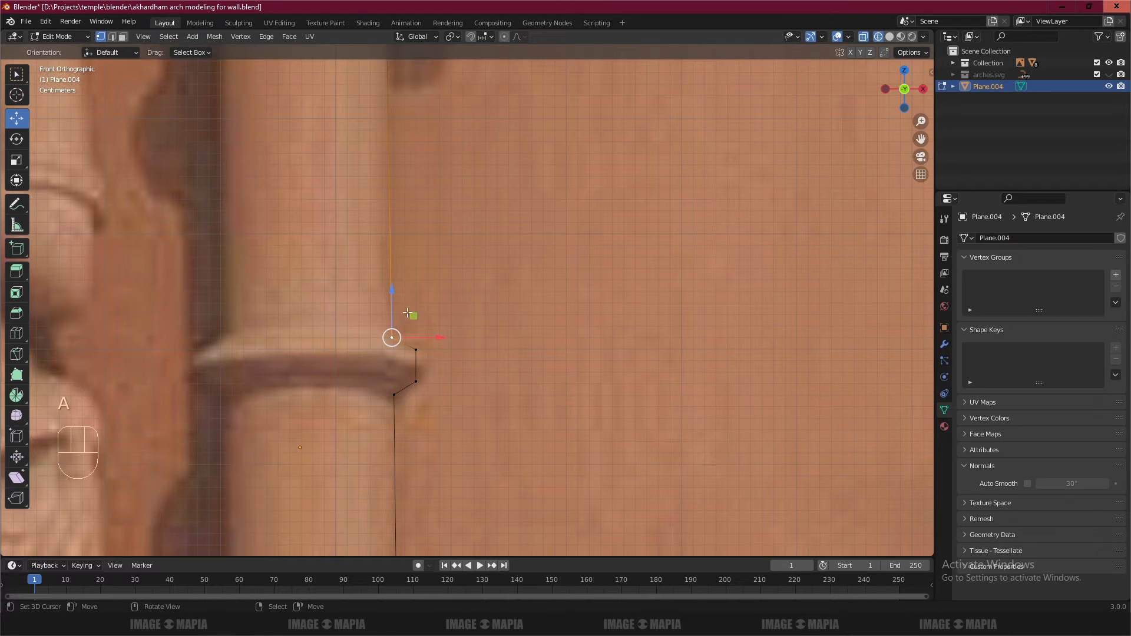
left_click(406, 344, "shift")
key("s")
key("z")
key("0")
key("Return")
key("alt+a")
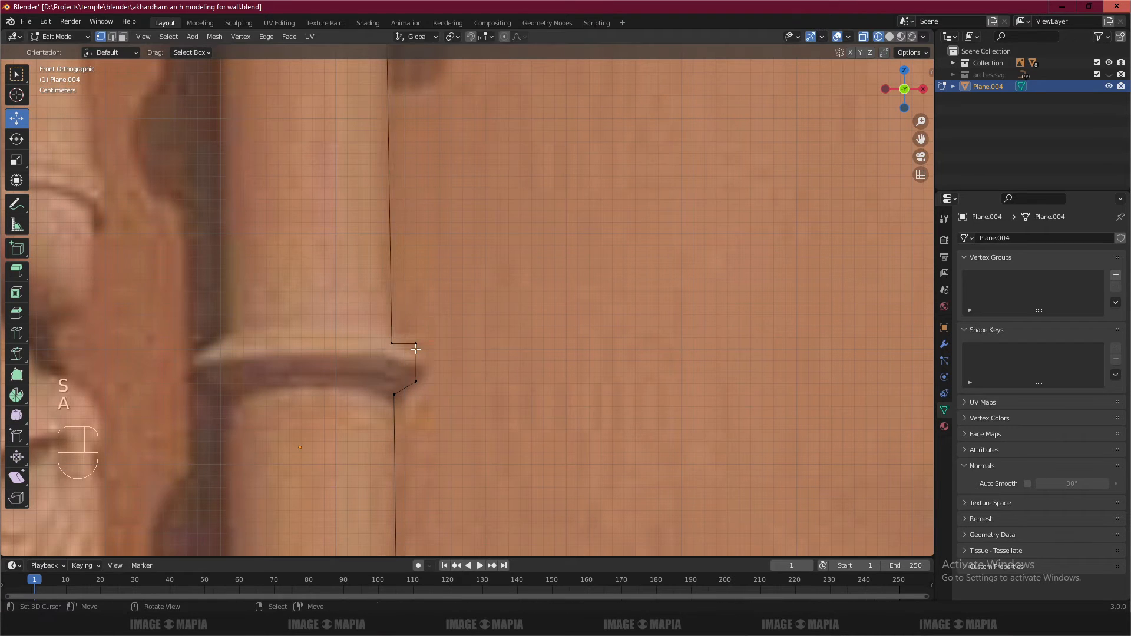
- Nudge the third ring's top edge along Z and raise its lower inner vertex level with the lower outer corner
left_click(416, 343)
left_click(391, 344, "shift")
left_click_drag(404, 303, 402, 302)
left_click(393, 394)
left_click_drag(398, 348, 398, 336)
scroll(398, 336, "down", 4)
key("alt+a")
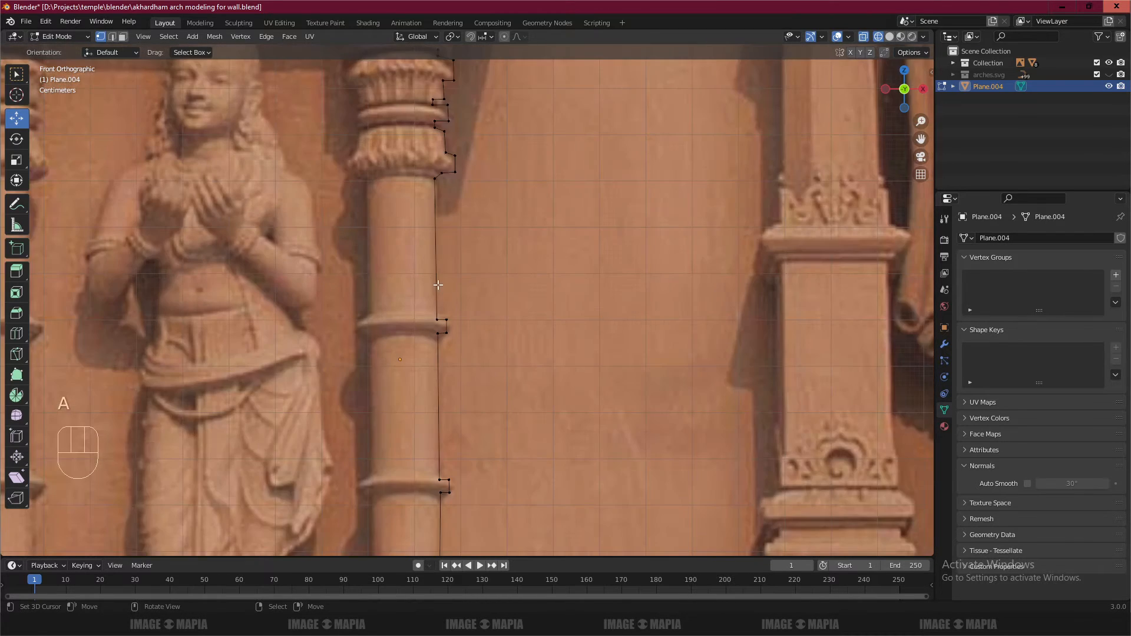
- Level the top edge of the lower capital's flared rim by scaling its two vertices to 0 along Z
scroll(412, 295, "up", 2, "shift")
scroll(431, 327, "up", 5)
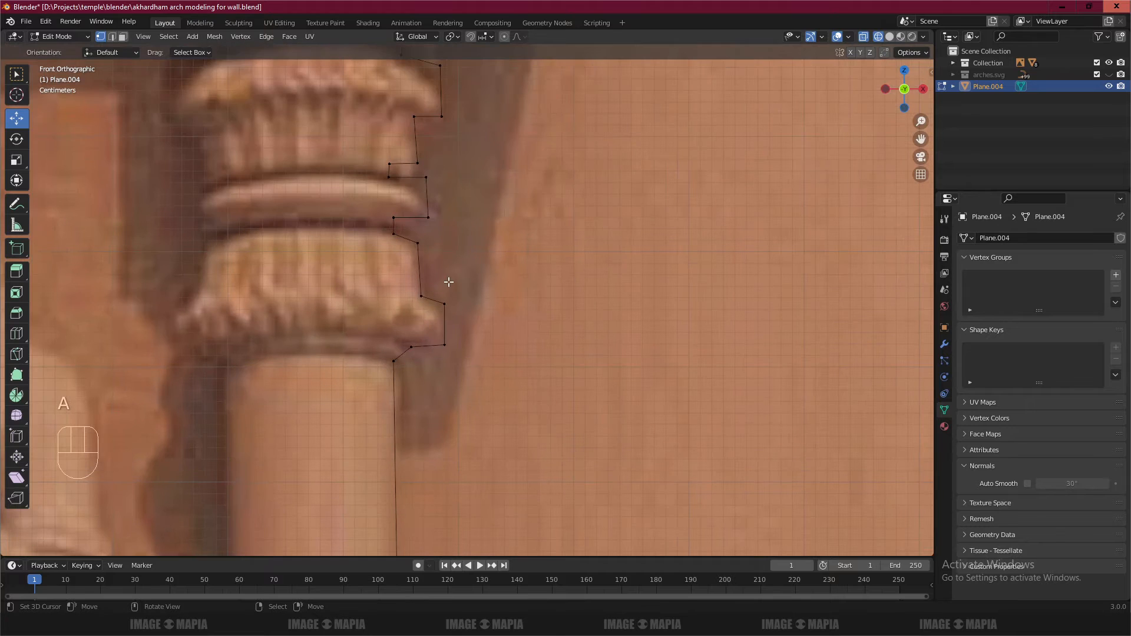
left_click(423, 295)
left_click(444, 303, "shift")
type("sz0")
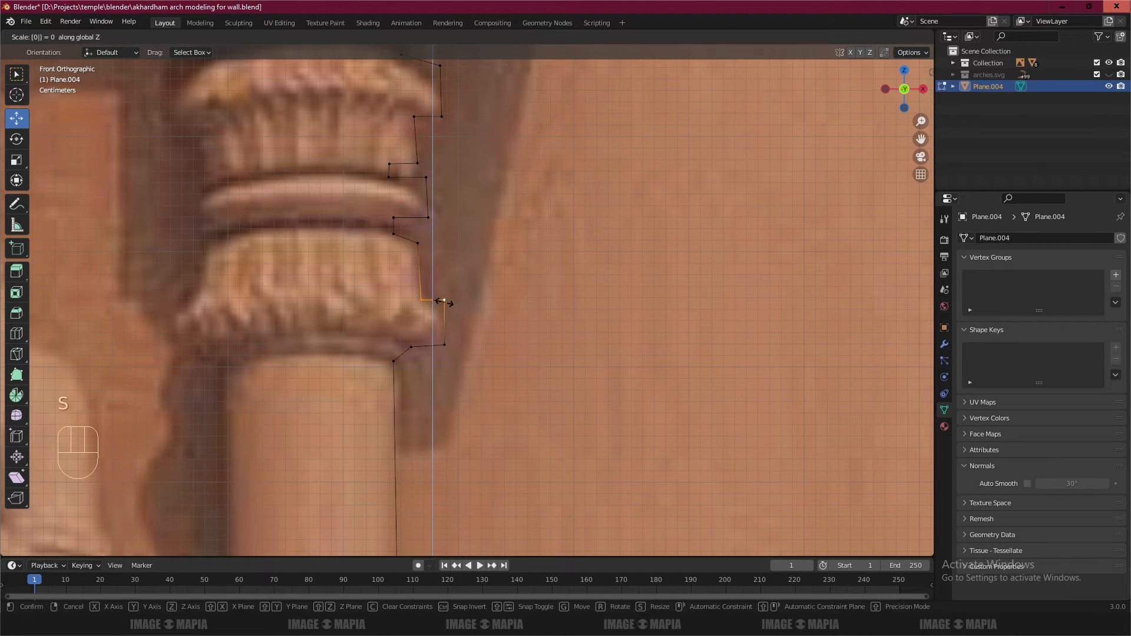
left_click(444, 302)
key("alt+a")
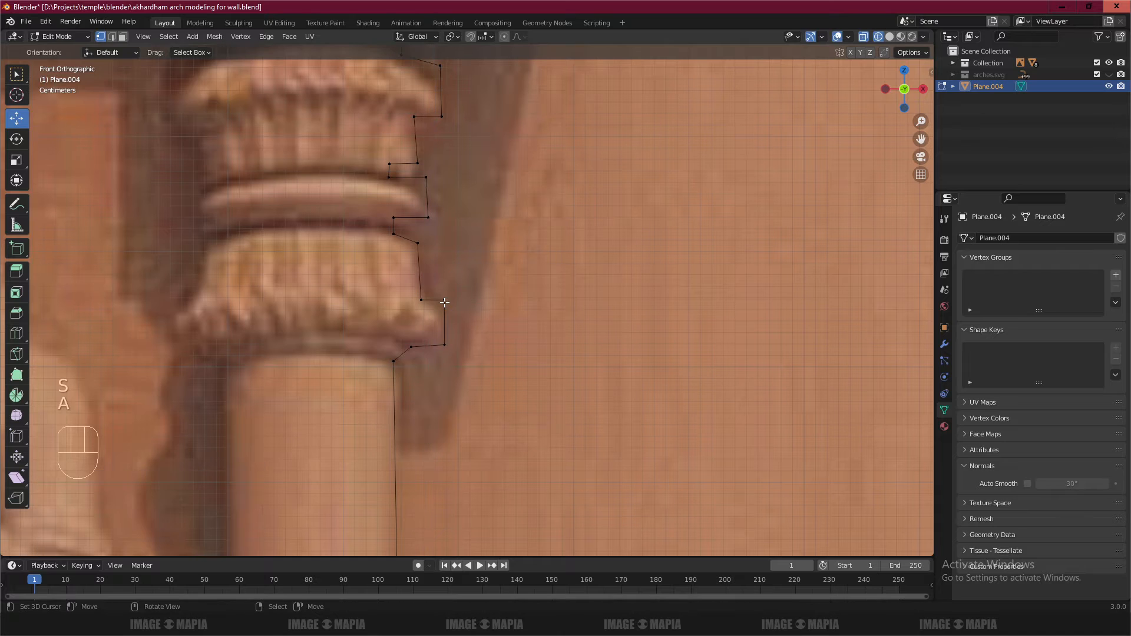
- Make the outer edge of the lower capital's flared rim vertical by scaling its two vertices to 0 along X
left_click(443, 347)
left_click(447, 298, "shift")
type("sx0")
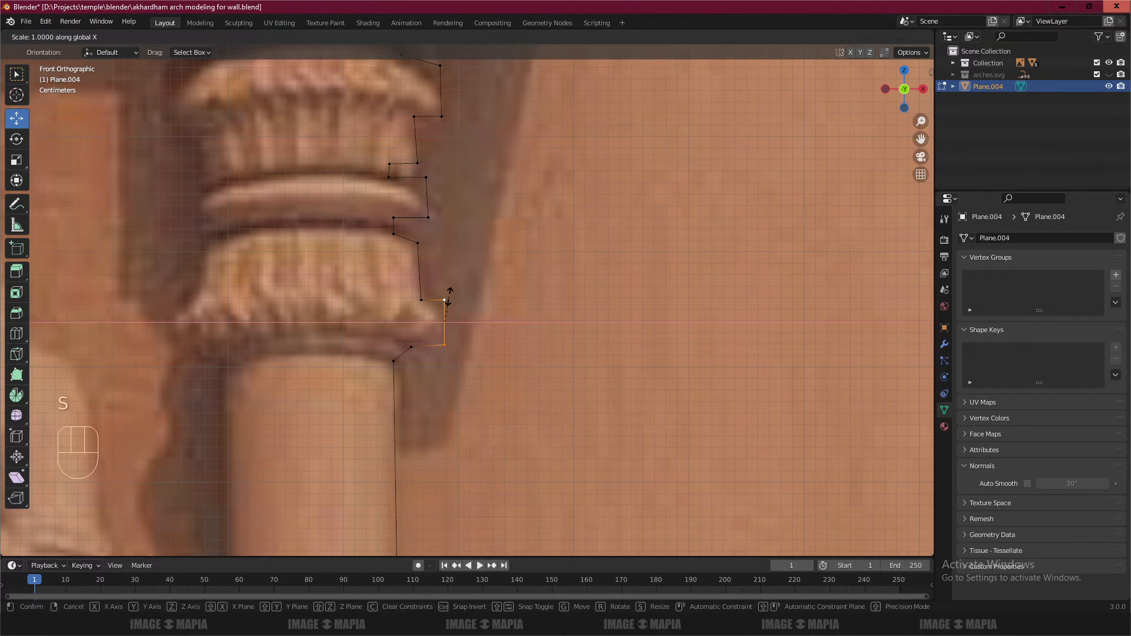
left_click(447, 296)
key("alt+a")
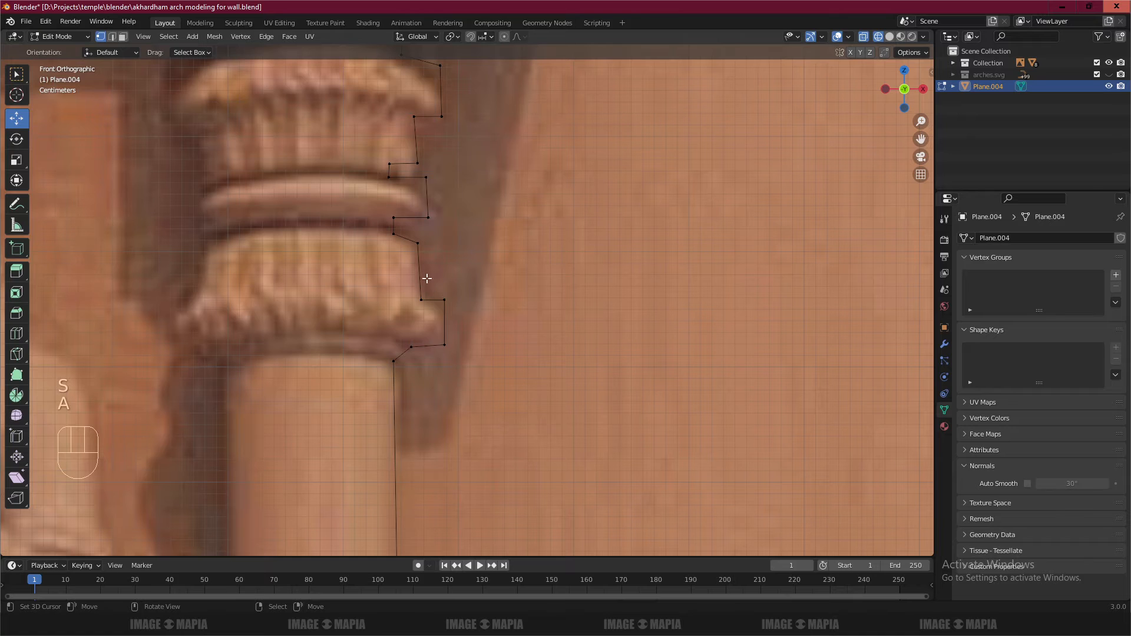
- Move the inner vertex above the lower capital's rim inward along X until the edge above it is vertical
left_click(421, 298)
left_click_drag(470, 301, 466, 302)
key("alt+a")
- Level the bottom edge of the ring between the two capitals by scaling its two vertices
left_click(427, 213)
left_click(393, 217, "shift")
key("s")
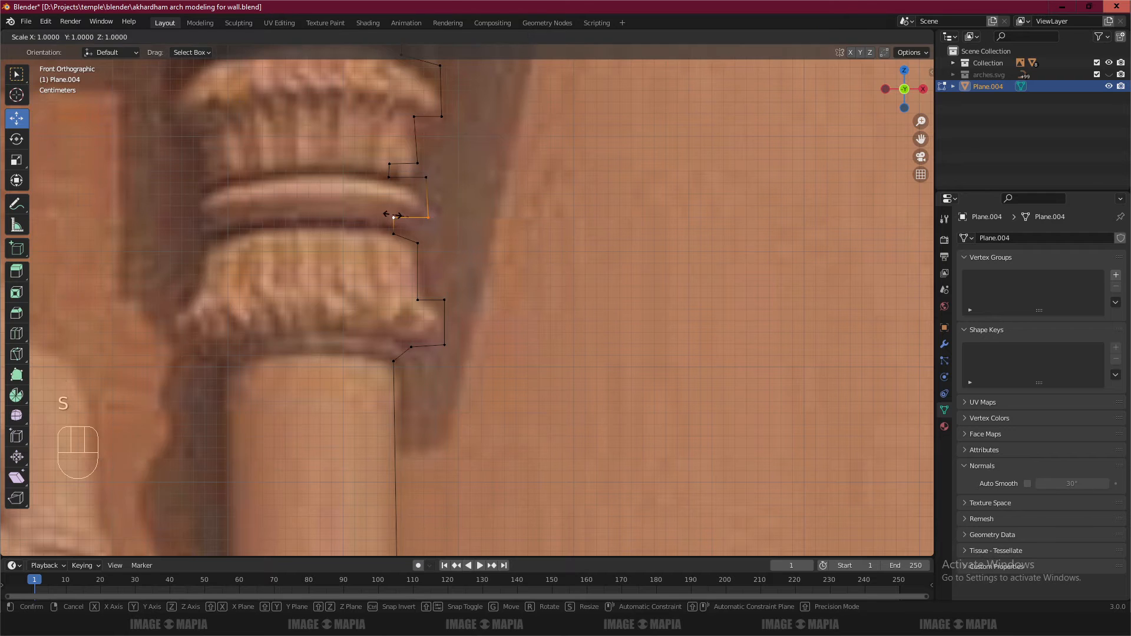
left_click(412, 214)
key("alt+a")
- Make the upper capital's neck edge vertical by scaling its two vertices to 0 along X
middle_click_drag(390, 221, 403, 320, "shift")
left_click(425, 291)
left_click(422, 253, "shift")
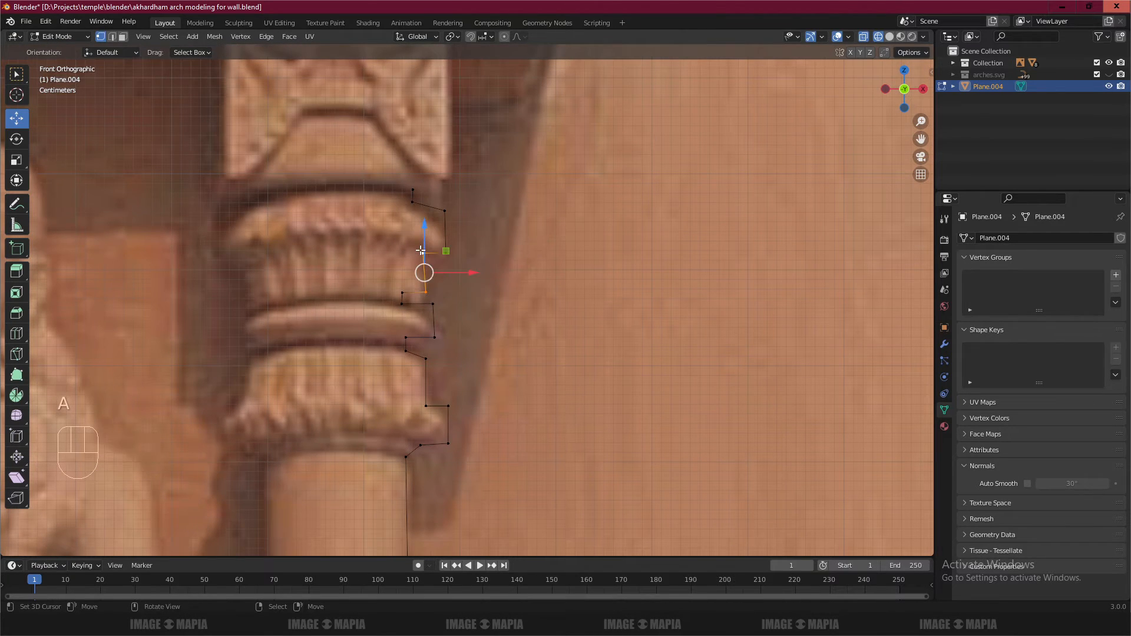
key("s")
left_click(421, 251)
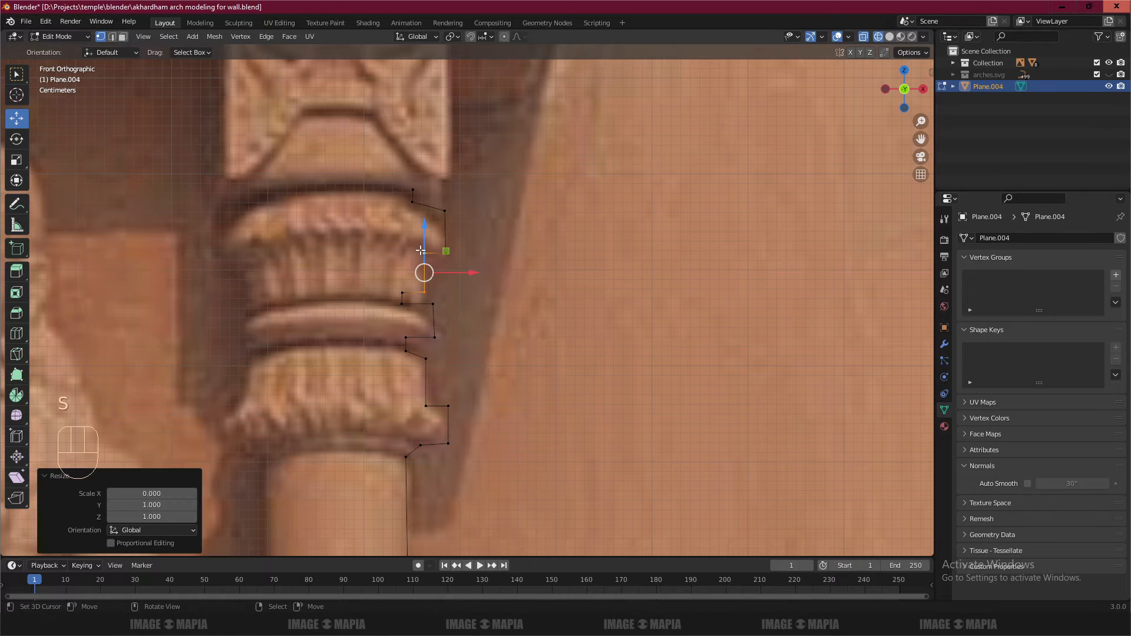
key("alt+a")
- Straighten the short edge at the profile's top end by scaling its vertices along X, and save the file
left_click(412, 199)
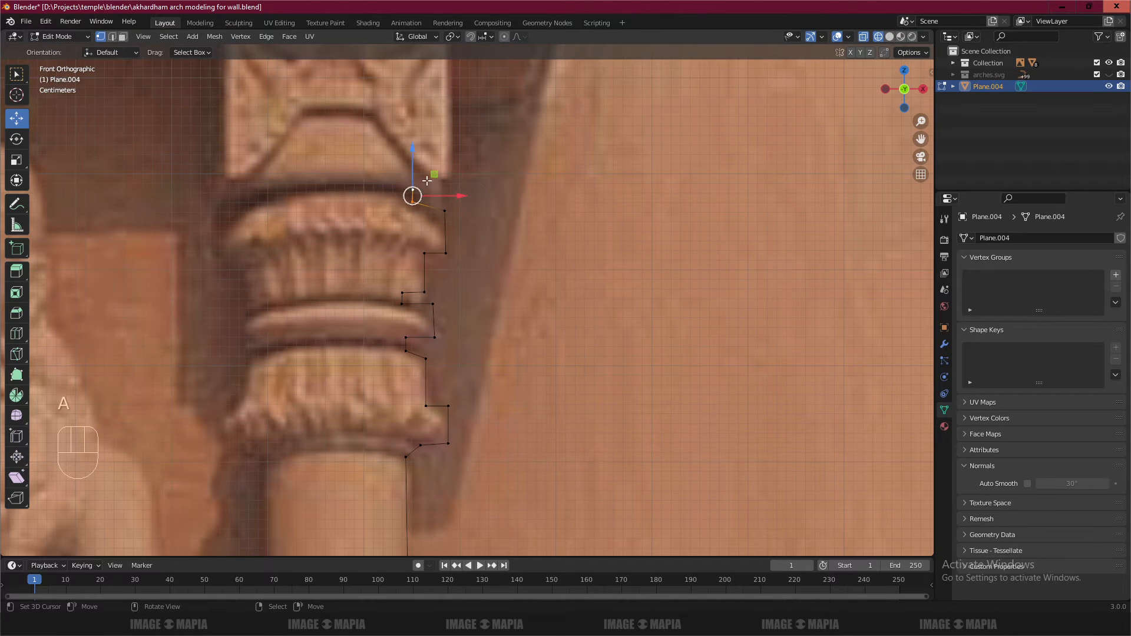
key("s")
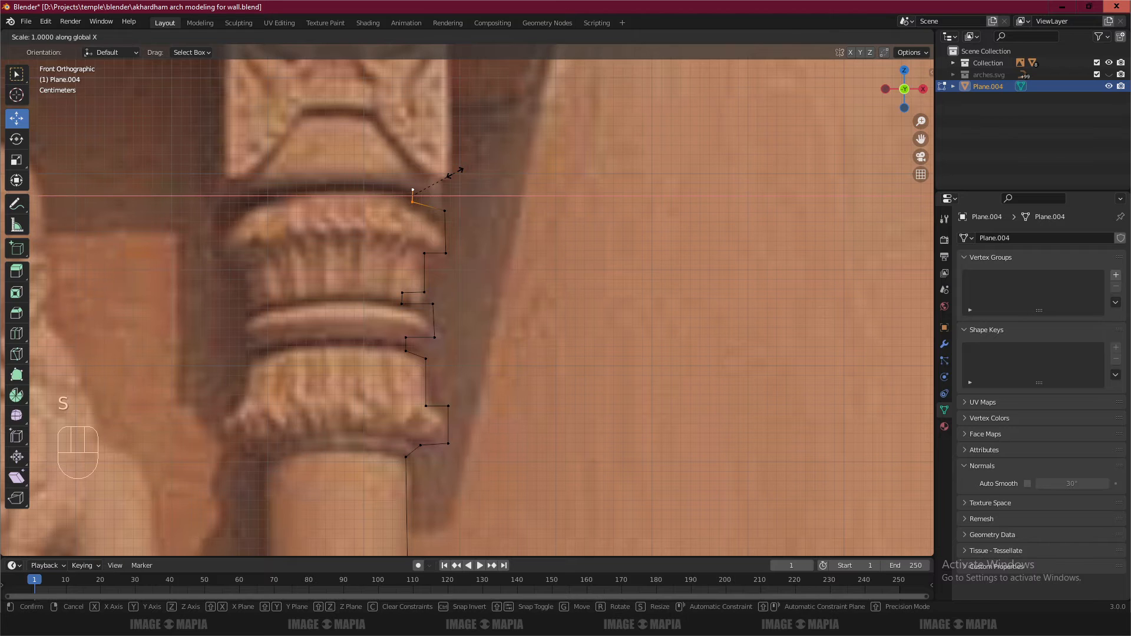
left_click(454, 173)
key("alt+a")
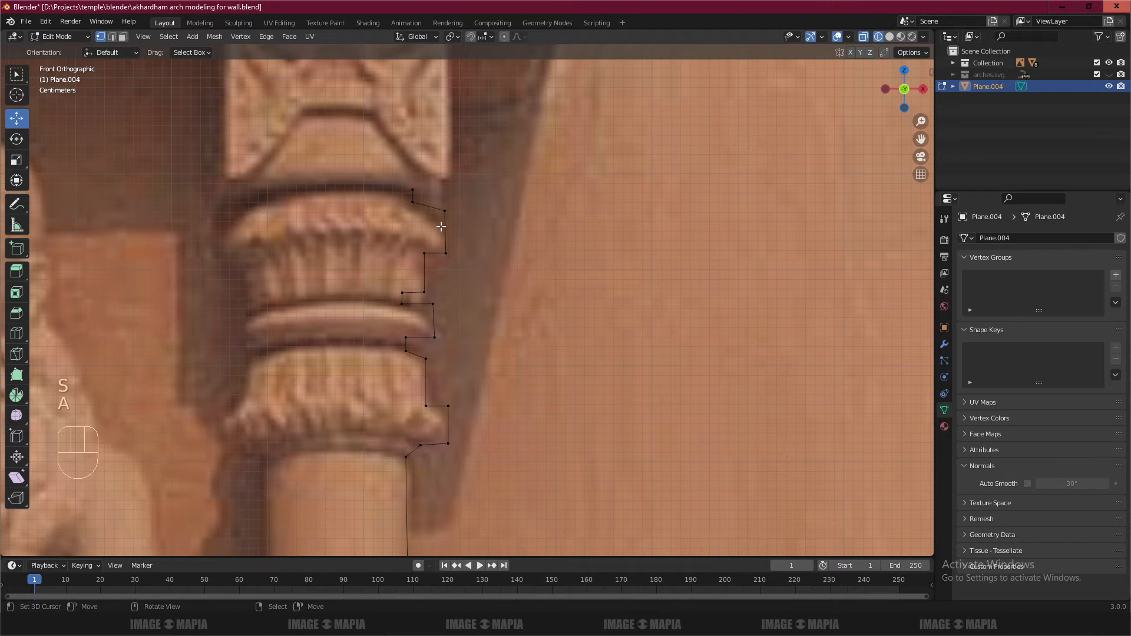
key("ctrl+s")
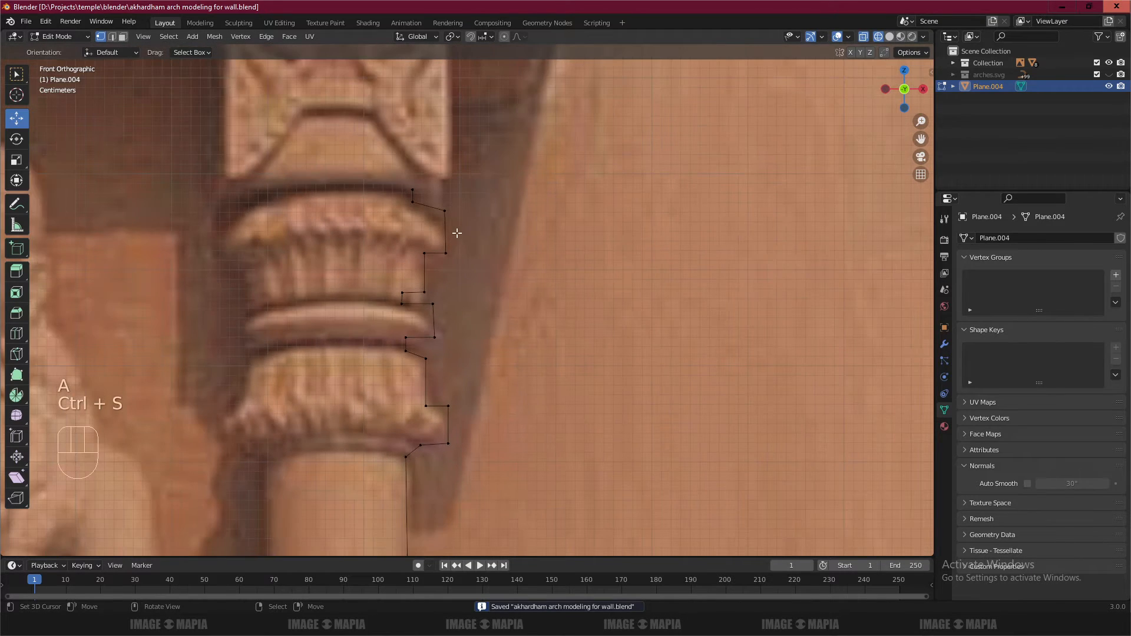
- Lower the inner vertex above the upper capital's rim about 0.007 m along Z, level with the outer corner, and return to Object Mode
left_click(411, 203)
left_click_drag(410, 164, 405, 169)
left_click(405, 168)
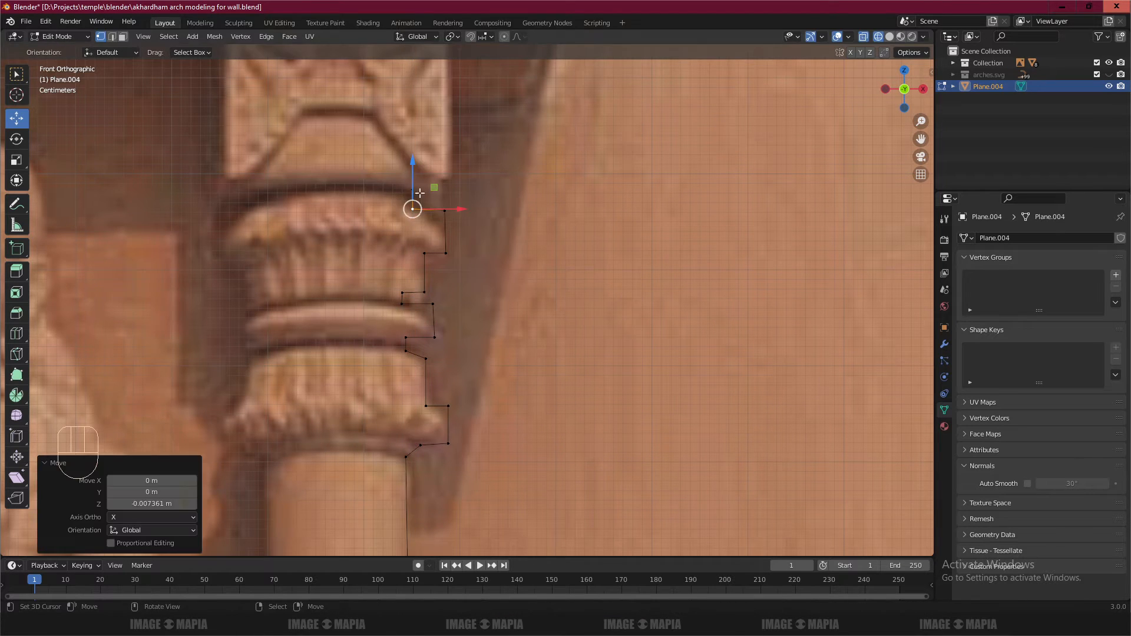
scroll(424, 248, "down", 5)
middle_click_drag(401, 299, 443, 299, "shift")
key("alt+a")
scroll(443, 300, "down", 4)
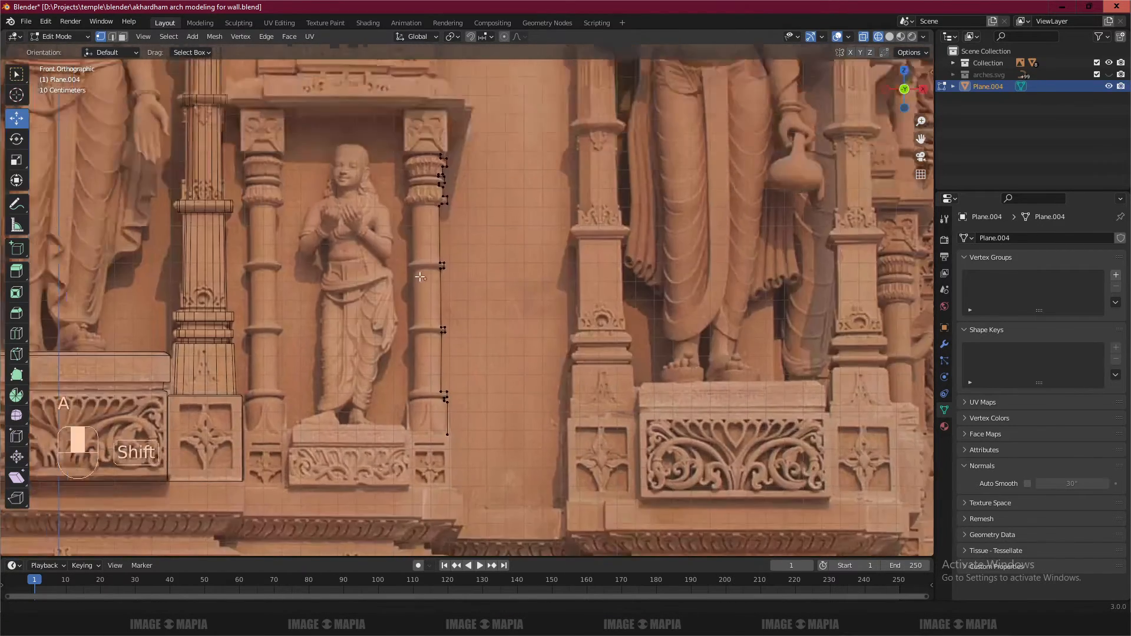
middle_click_drag(462, 435, 443, 393, "shift")
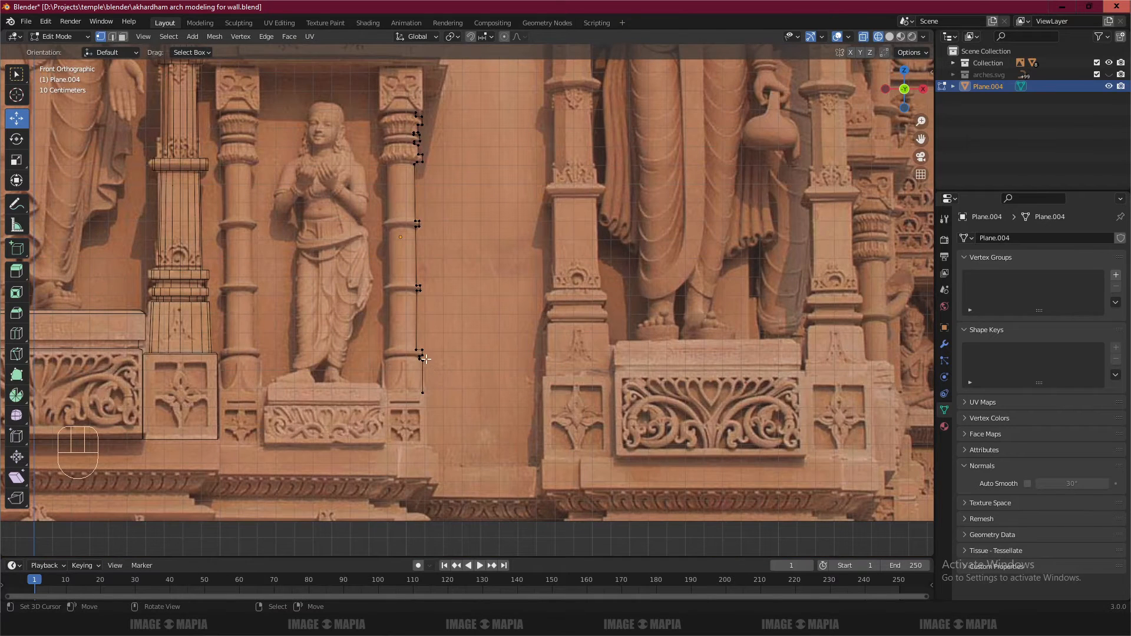
scroll(433, 391, "up", 2)
scroll(434, 392, "down", 2)
key("Tab")
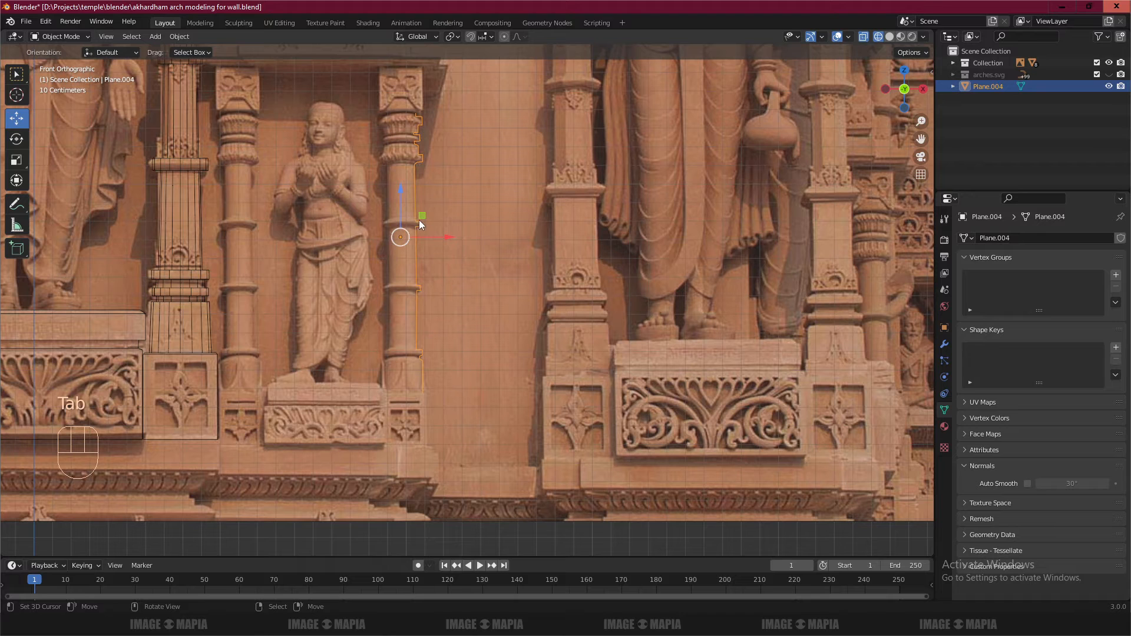
middle_click_drag(417, 210, 405, 295, "shift")
scroll(420, 262, "up", 3)
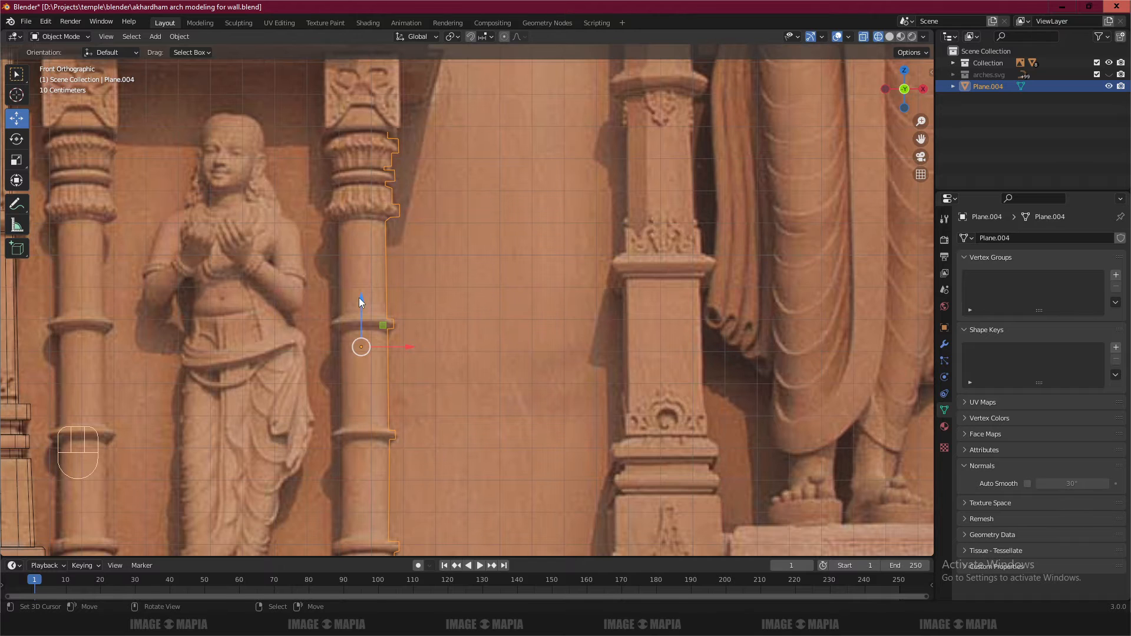
left_click_drag(358, 298, 363, 93)
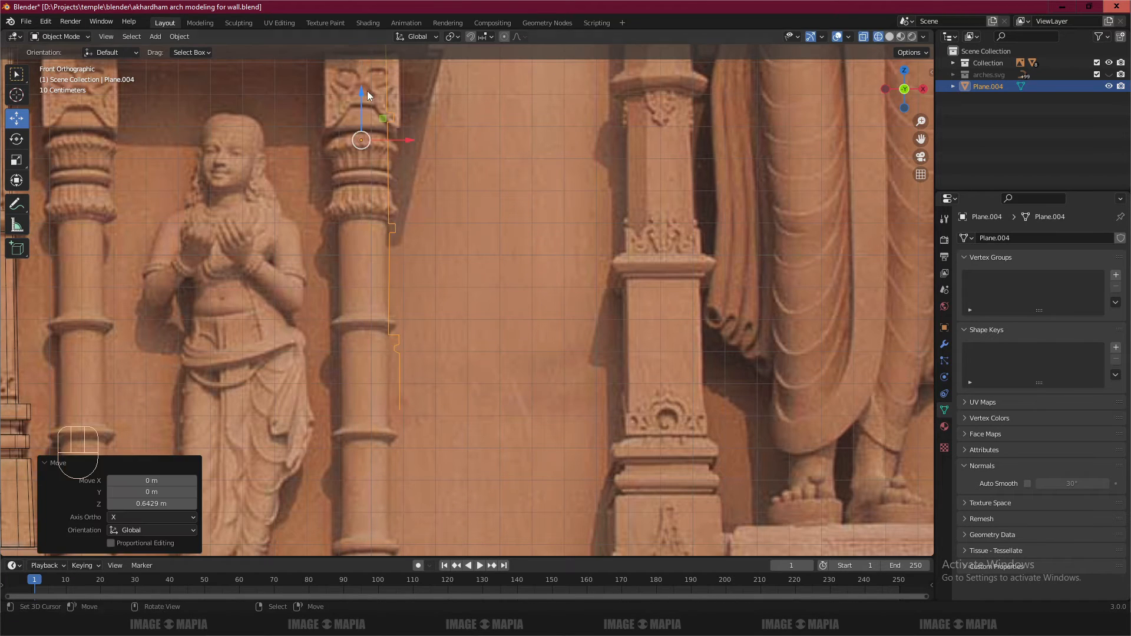
key("ctrl+z")
- Add a Screw modifier to the column profile and set its axis to Y
scroll(452, 259, "down", 2)
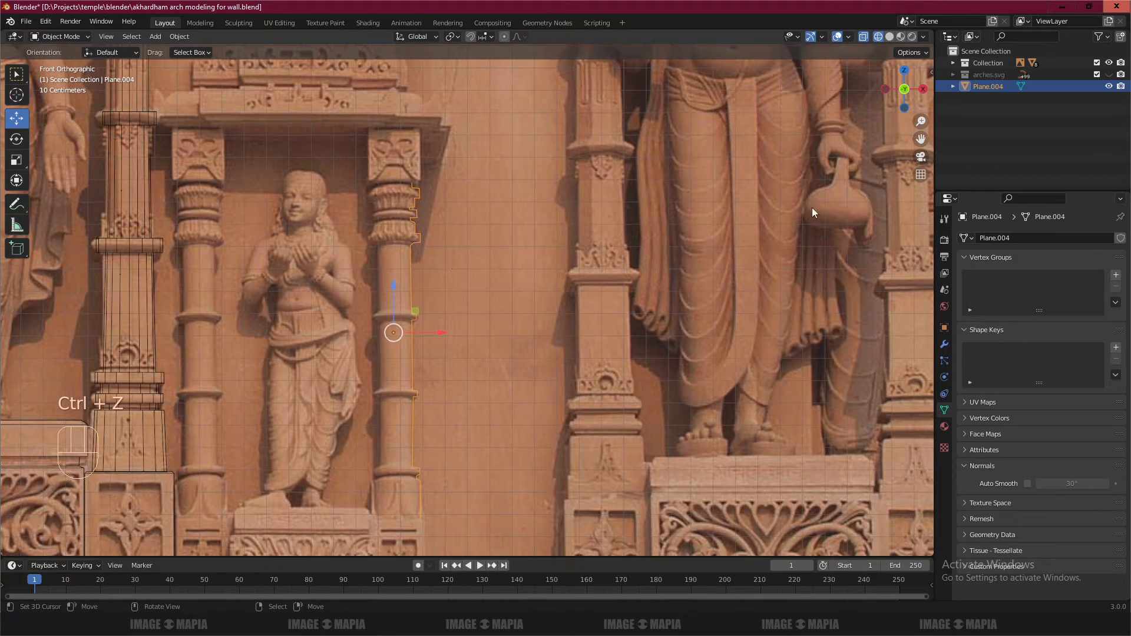
left_click(943, 343)
left_click(977, 238)
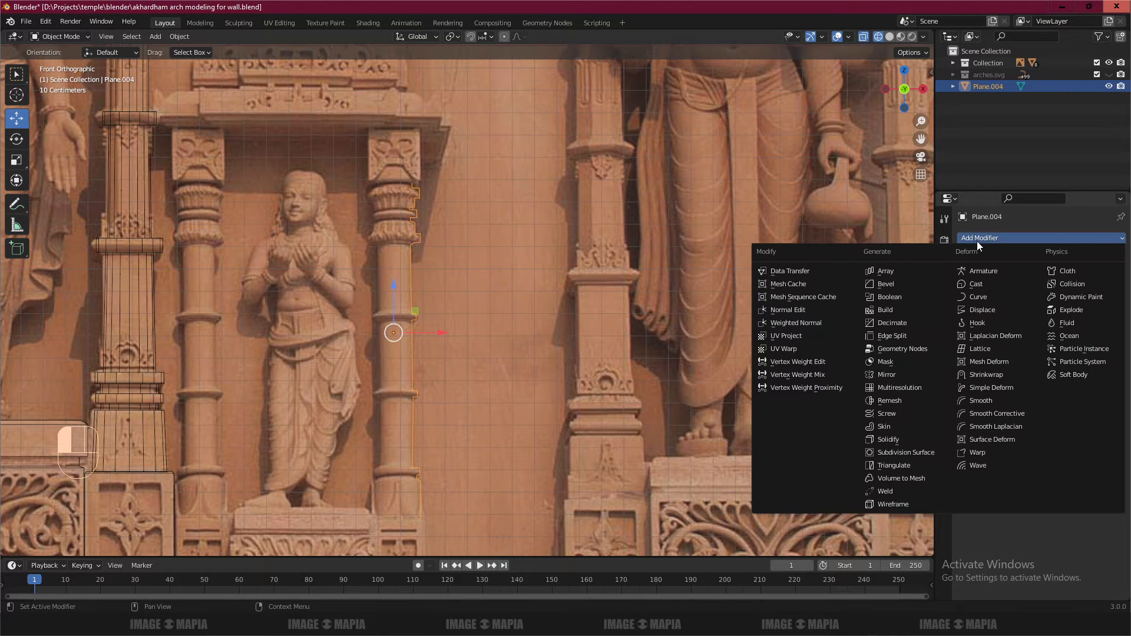
left_click(892, 412)
left_click(1059, 323)
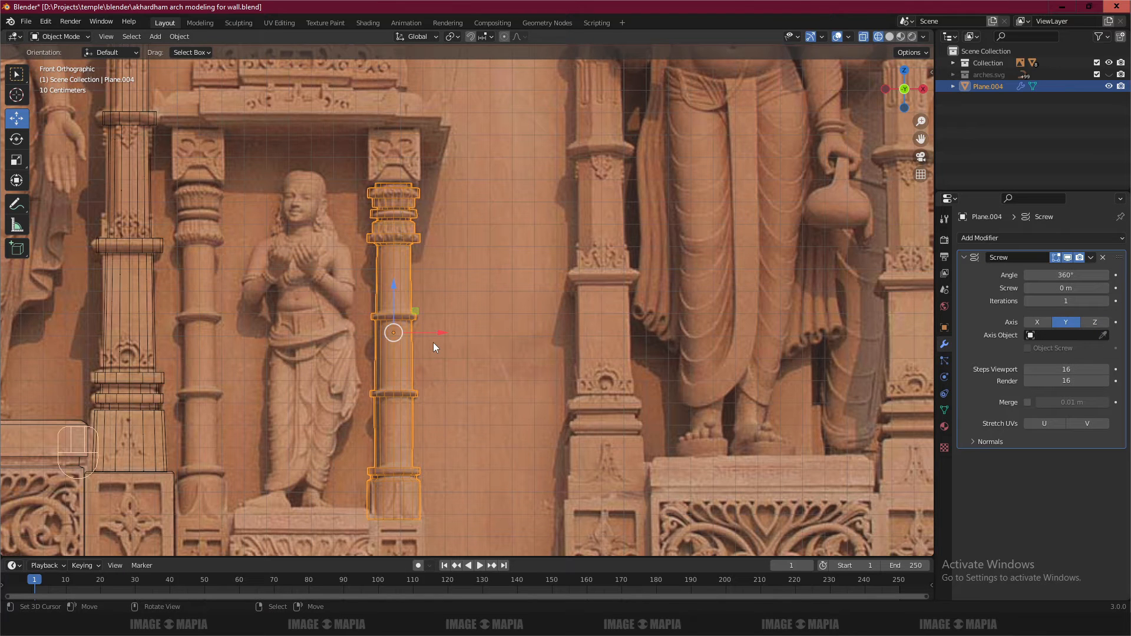
- Switch the viewport from wireframe to solid shading to inspect the revolved column
scroll(413, 325, "down", 2)
scroll(429, 320, "up", 1)
key("z")
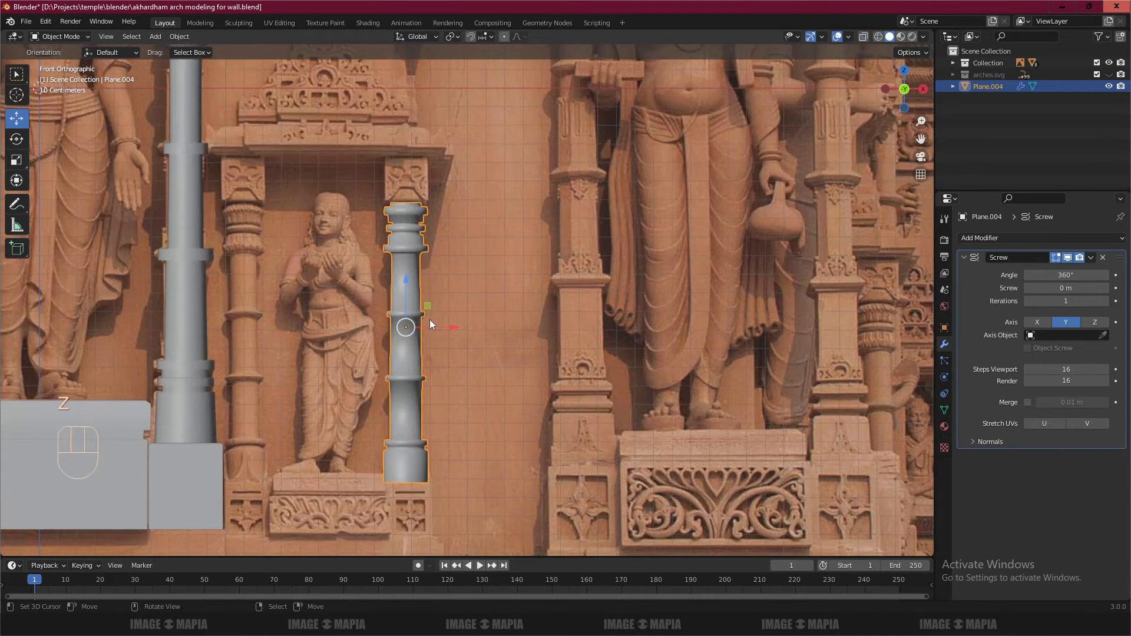
scroll(439, 321, "up", 2)
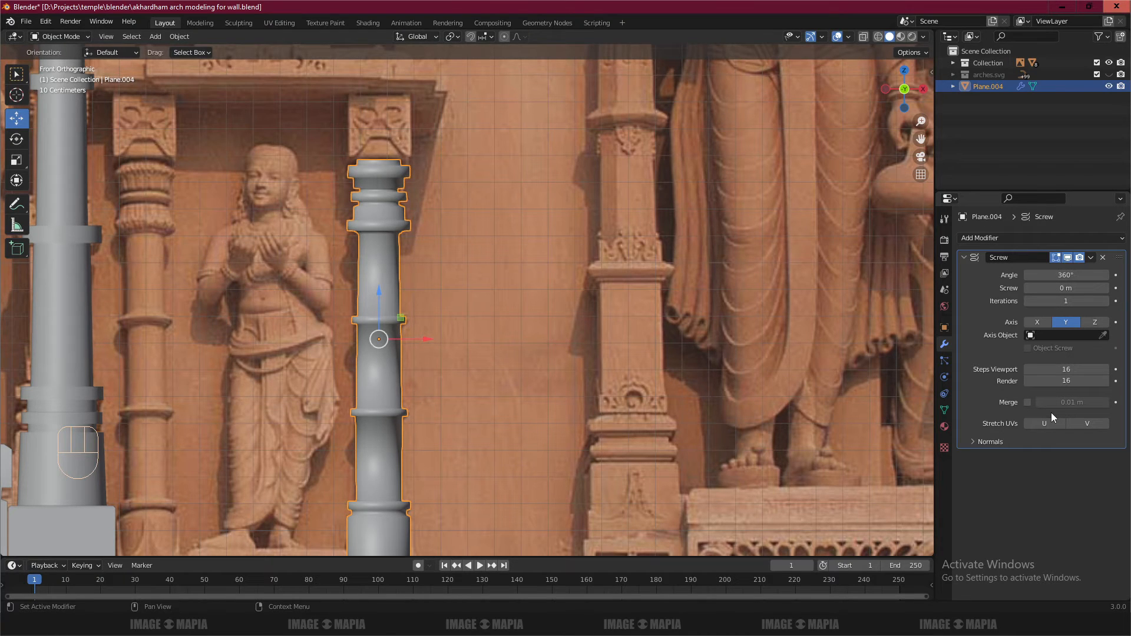
- Enable Auto Smooth for the niche column's normals, try an angle of 40°, and keep the angle at 30°
left_click(945, 410)
left_click(1027, 483)
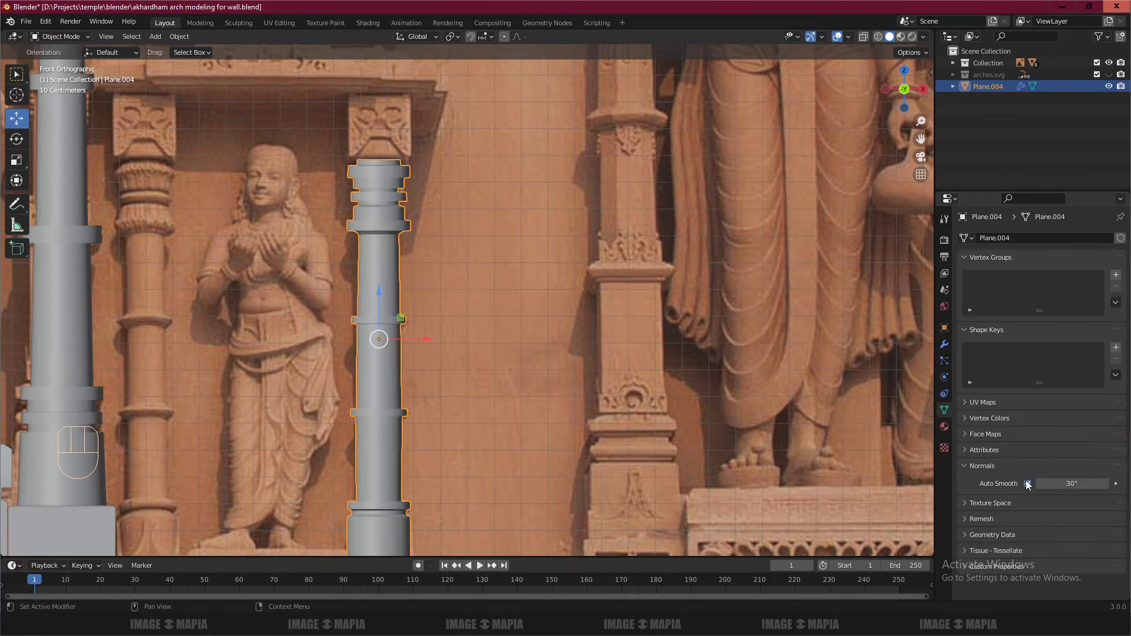
left_click(1069, 483)
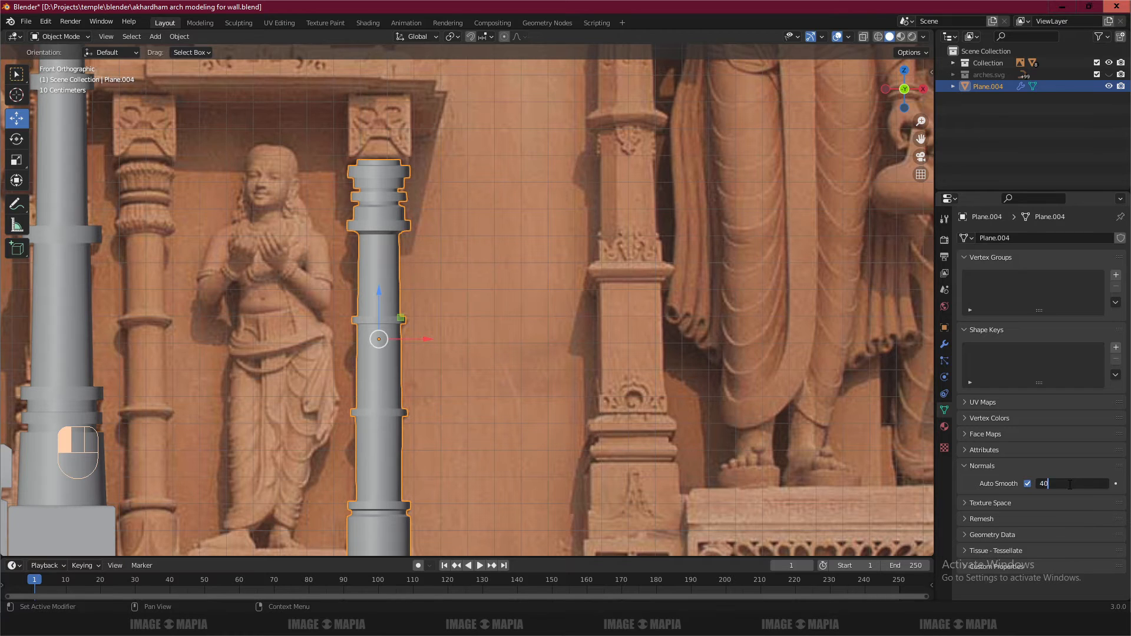
type("40")
key("Return")
left_click(1072, 483)
scroll(424, 323, "down", 3)
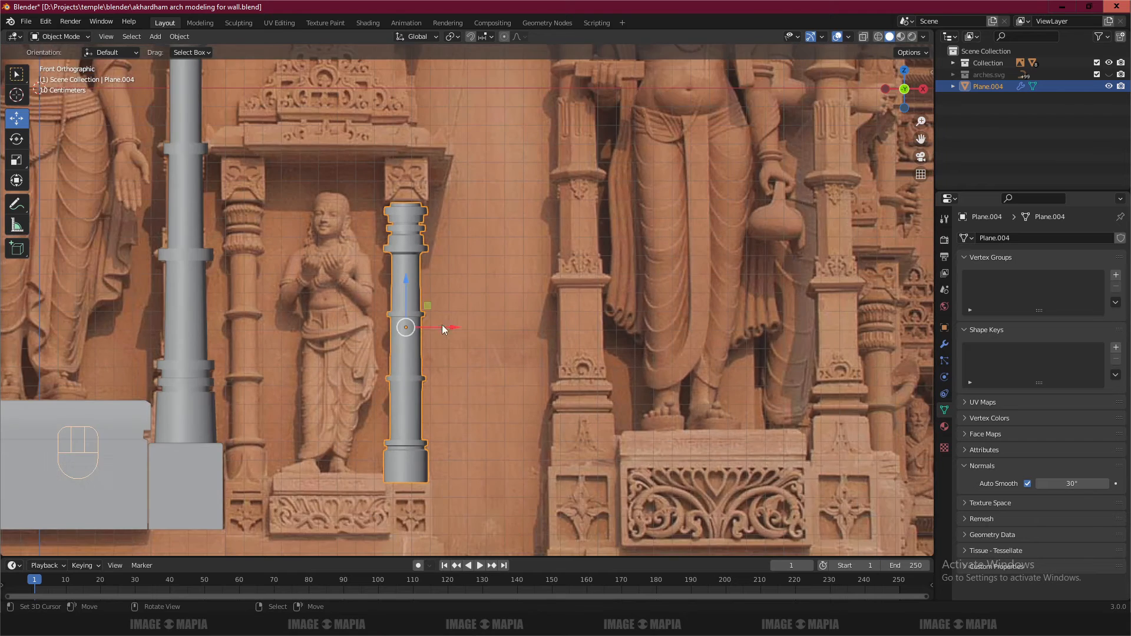
- Examine the smoothed niche column and its surroundings from an angle, and return to the front view
middle_click_drag(441, 324, 405, 346)
scroll(333, 299, "up", 3)
middle_click_drag(333, 300, 497, 344, "shift")
scroll(455, 436, "up", 3)
scroll(455, 433, "down", 3)
scroll(459, 368, "up", 3)
scroll(460, 368, "down", 3)
key("KP_1")
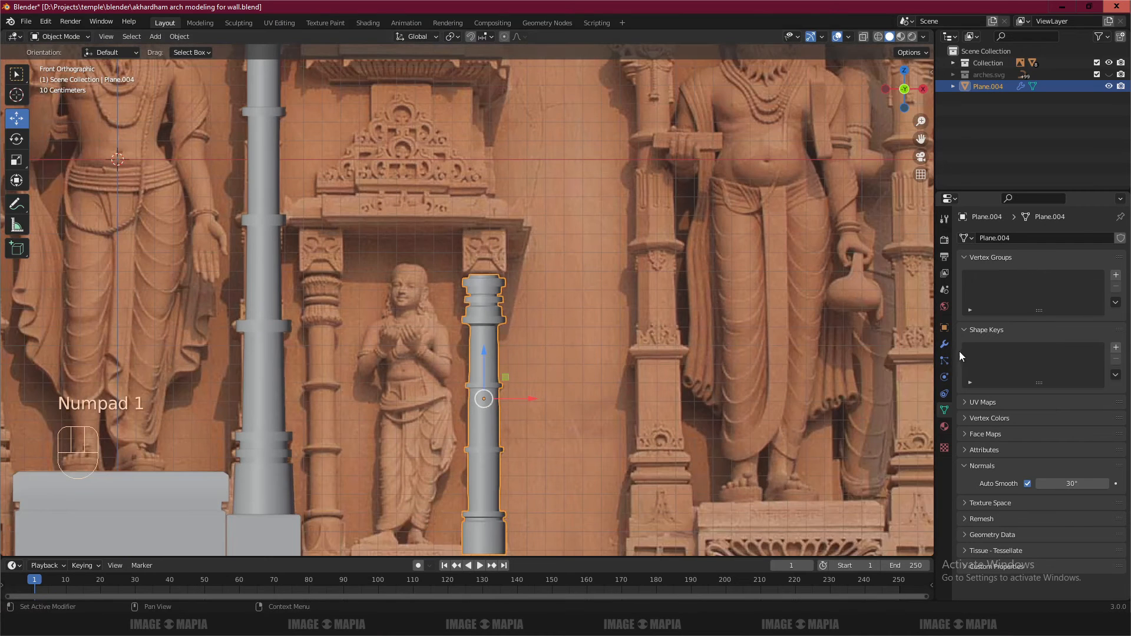
- Apply the Screw modifier on the niche column
left_click(944, 344)
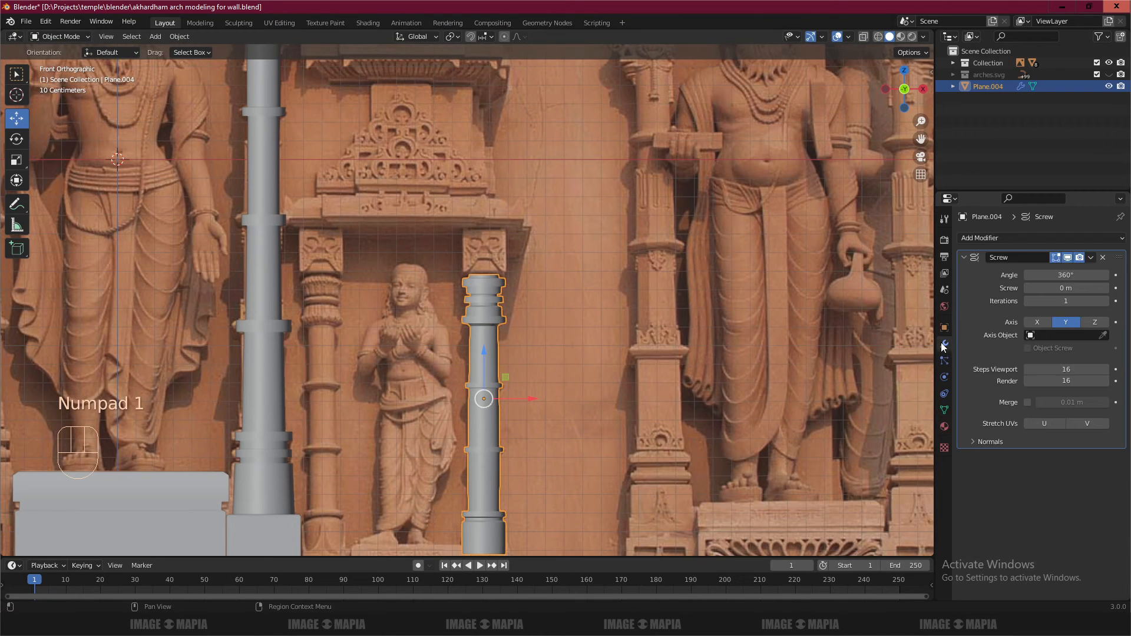
left_click(1091, 258)
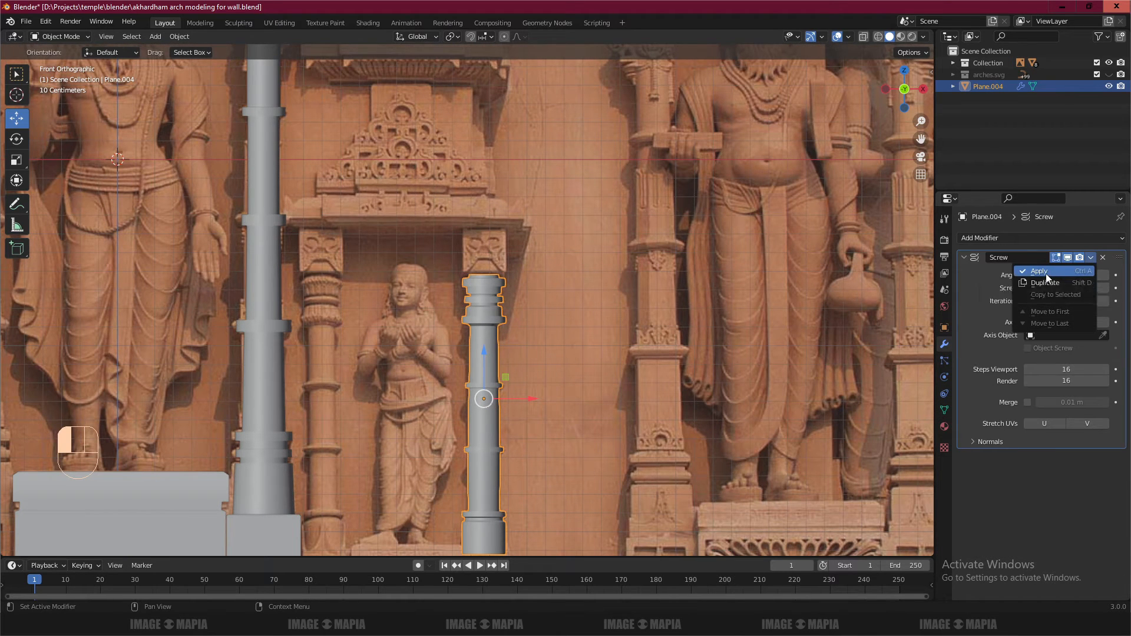
left_click(1039, 271)
- Switch the viewport to wireframe shading, deselect all objects and save the file
key("a")
key("a")
scroll(482, 349, "down", 1)
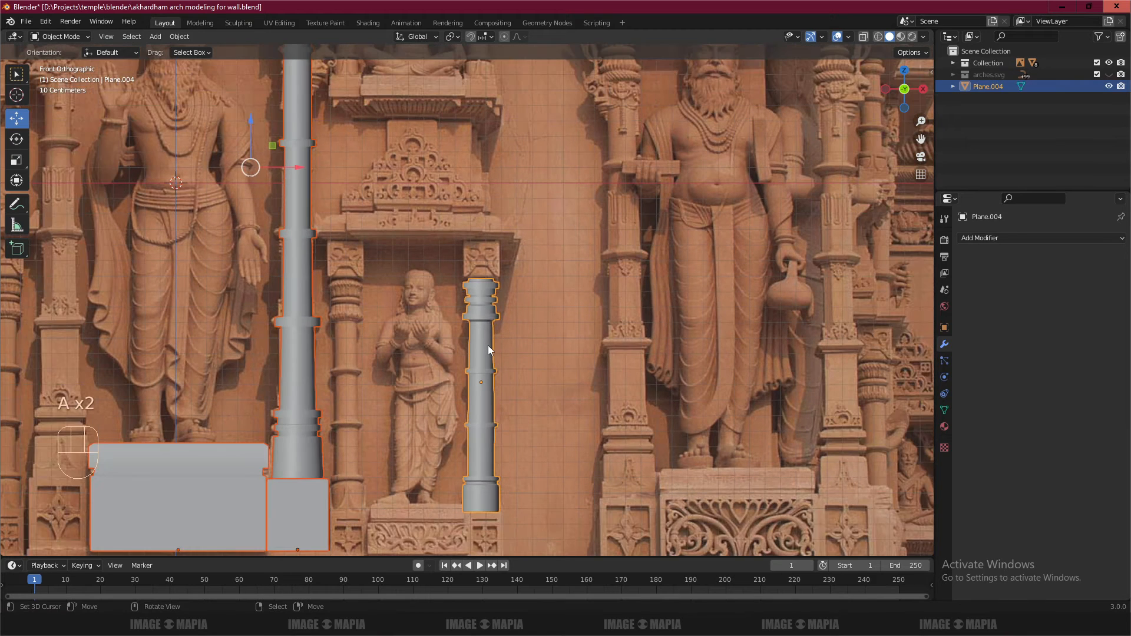
key("a")
left_click(489, 349)
middle_click_drag(495, 355, 485, 255, "shift")
key("z")
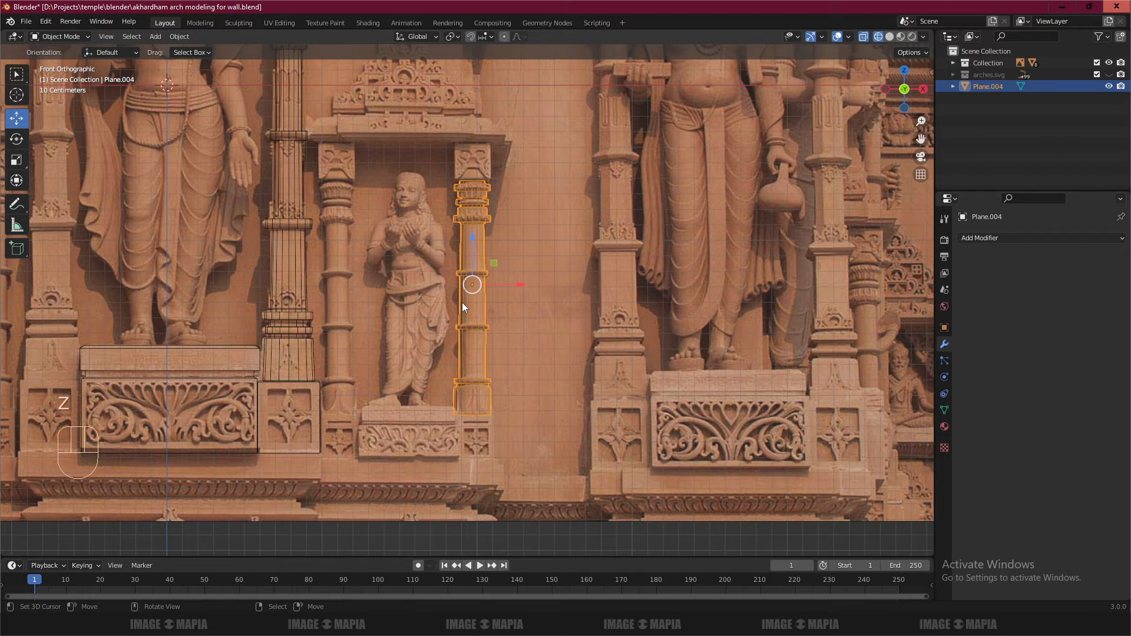
key("a")
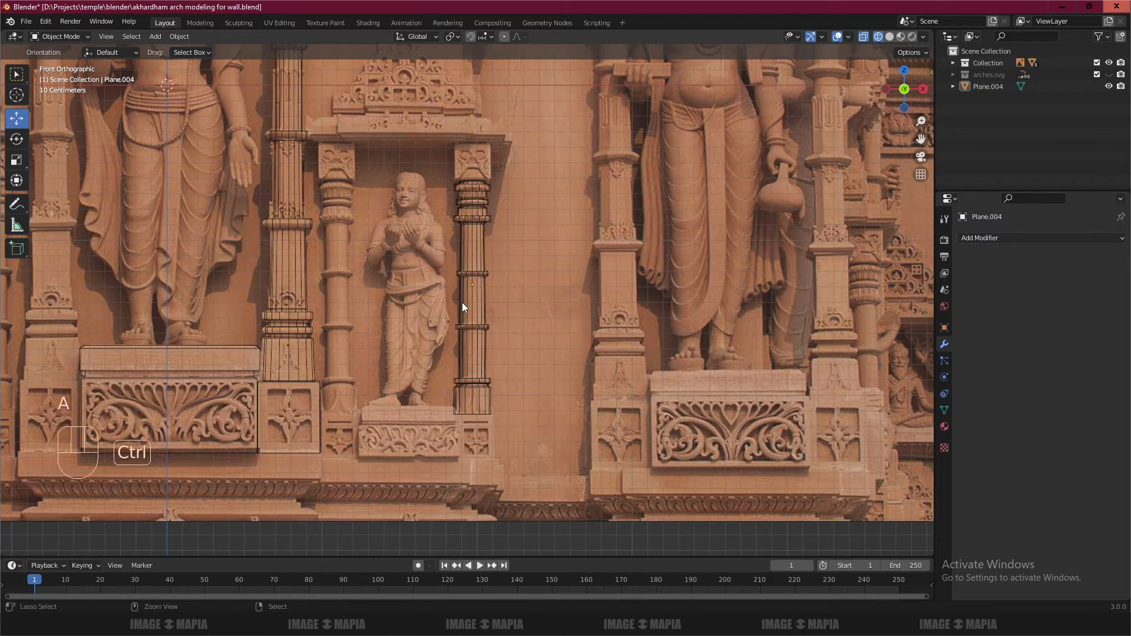
key("ctrl+s")
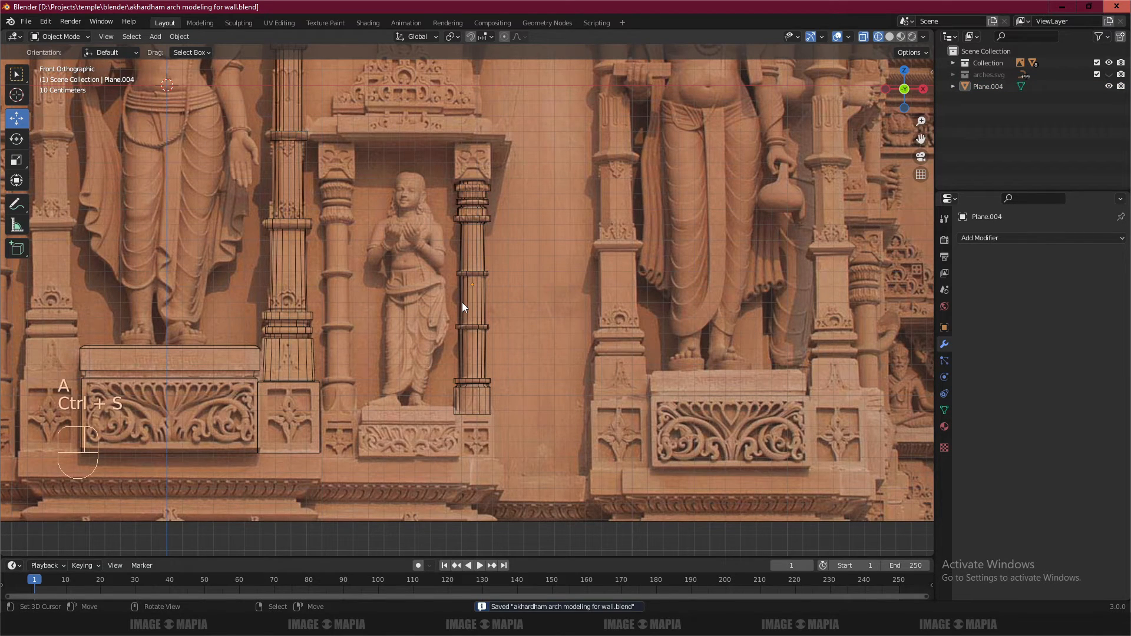
- Duplicate the base block of the large column and move the copy about 1.208 m along X beneath the niche column
right_click(314, 381)
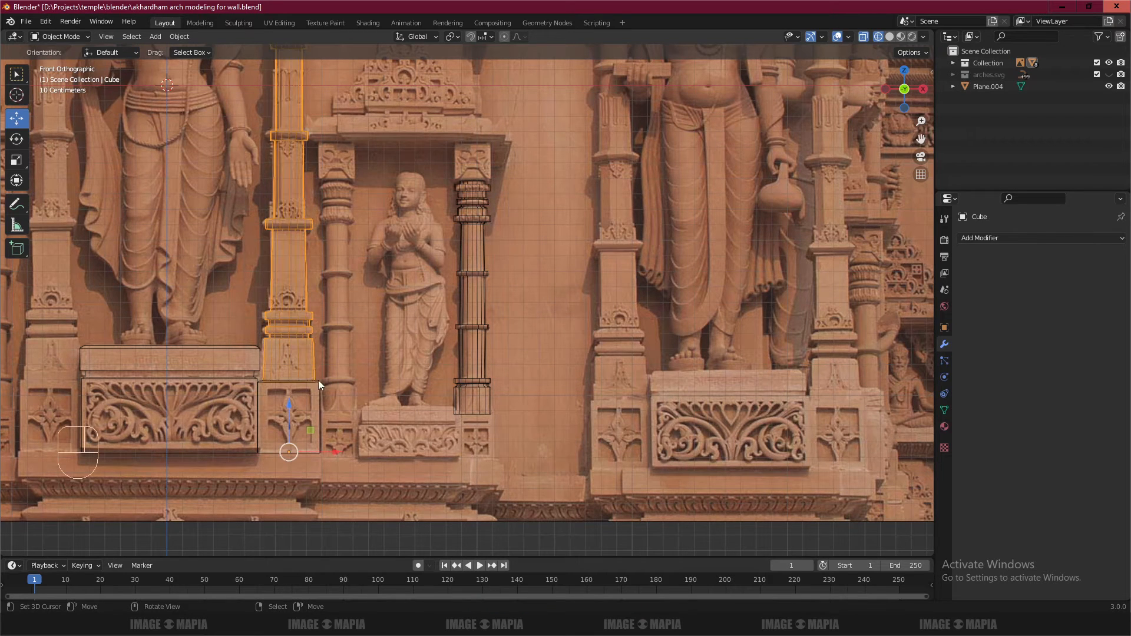
right_click(318, 380)
key("shift+d")
right_click(338, 369)
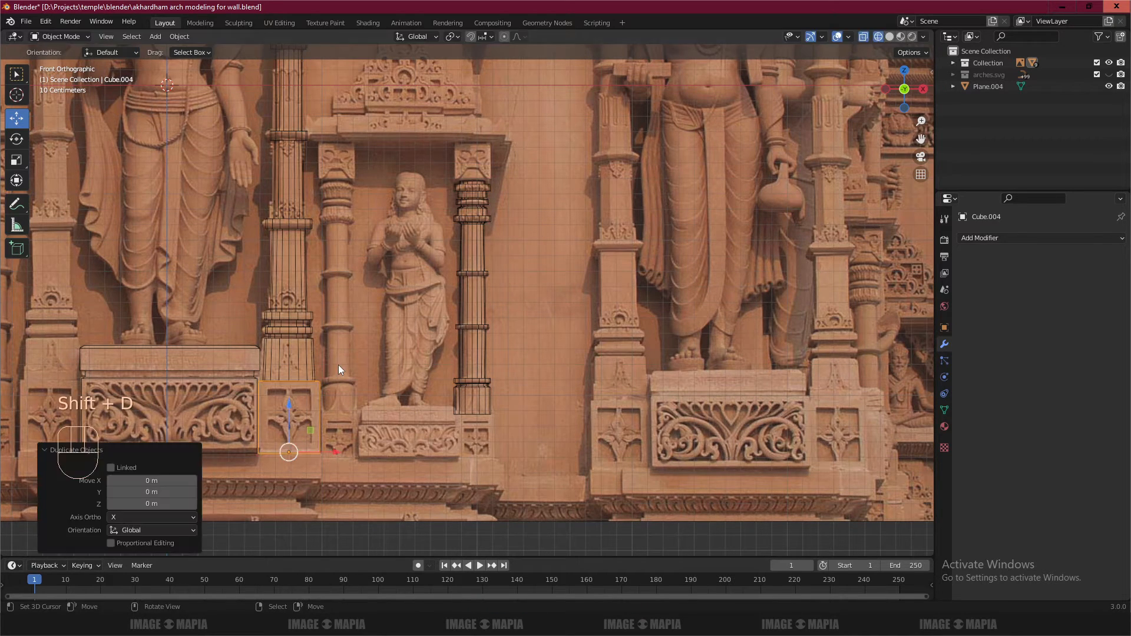
left_click_drag(336, 451, 525, 451)
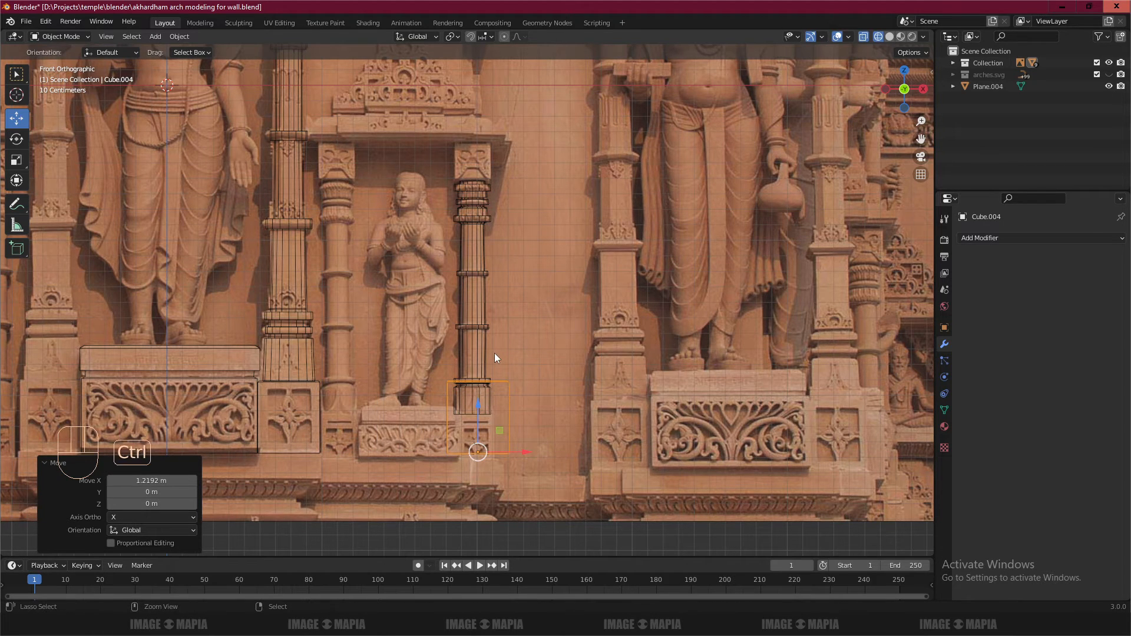
key("ctrl+z")
left_click_drag(335, 451, 523, 456)
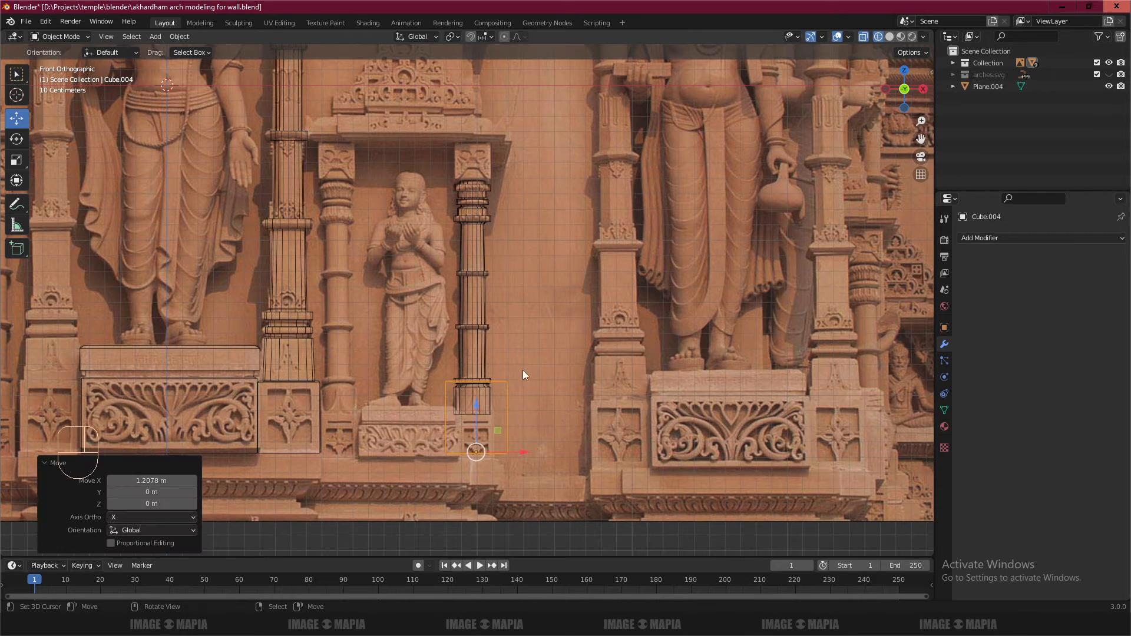
- Scale the copied block uniformly to about 0.591 and lower it about 0.028 m along Z onto the reference pedestal
key("s")
left_click(494, 384)
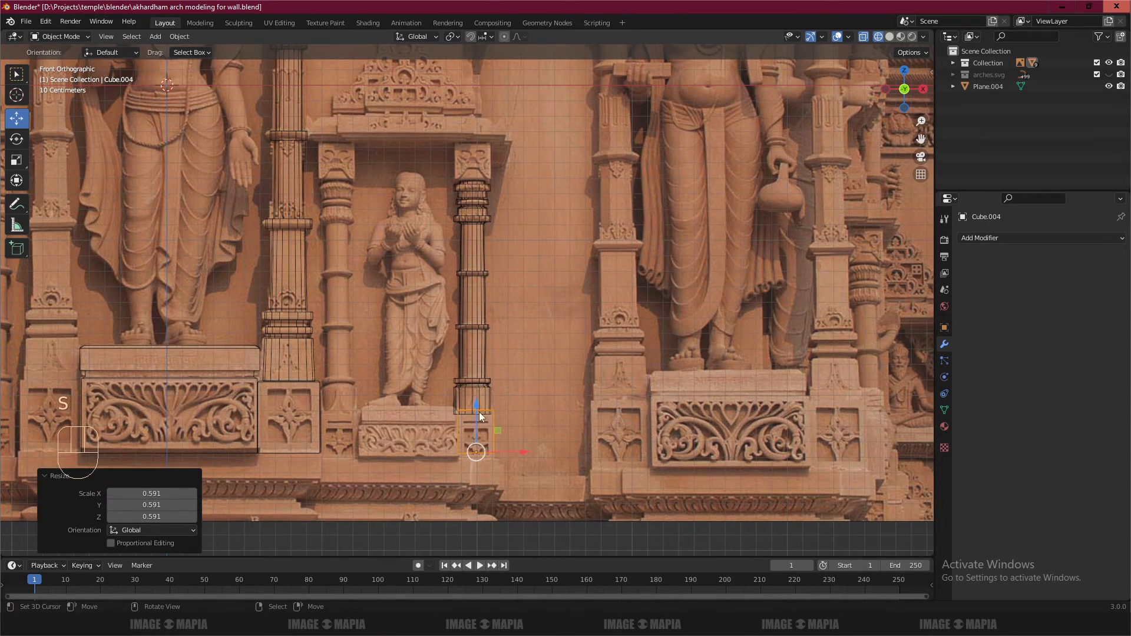
middle_click_drag(469, 432, 456, 309, "shift")
scroll(456, 309, "up", 5)
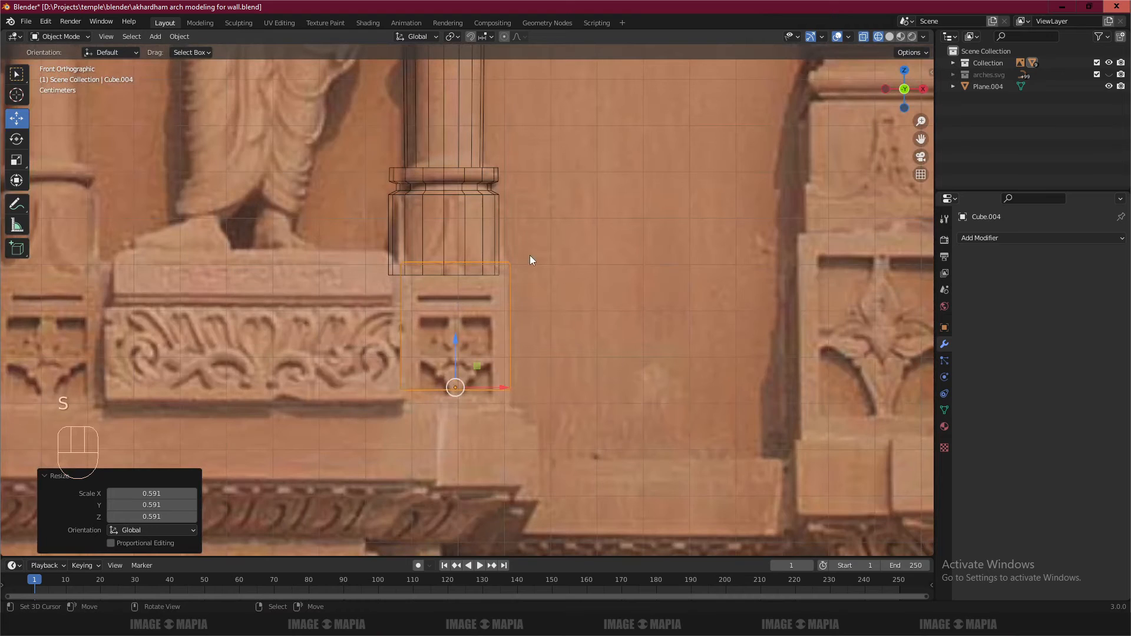
left_click_drag(454, 337, 454, 350)
- Enlarge the copied block slightly to cover the reference pedestal, and undo its small shift along X
key("s")
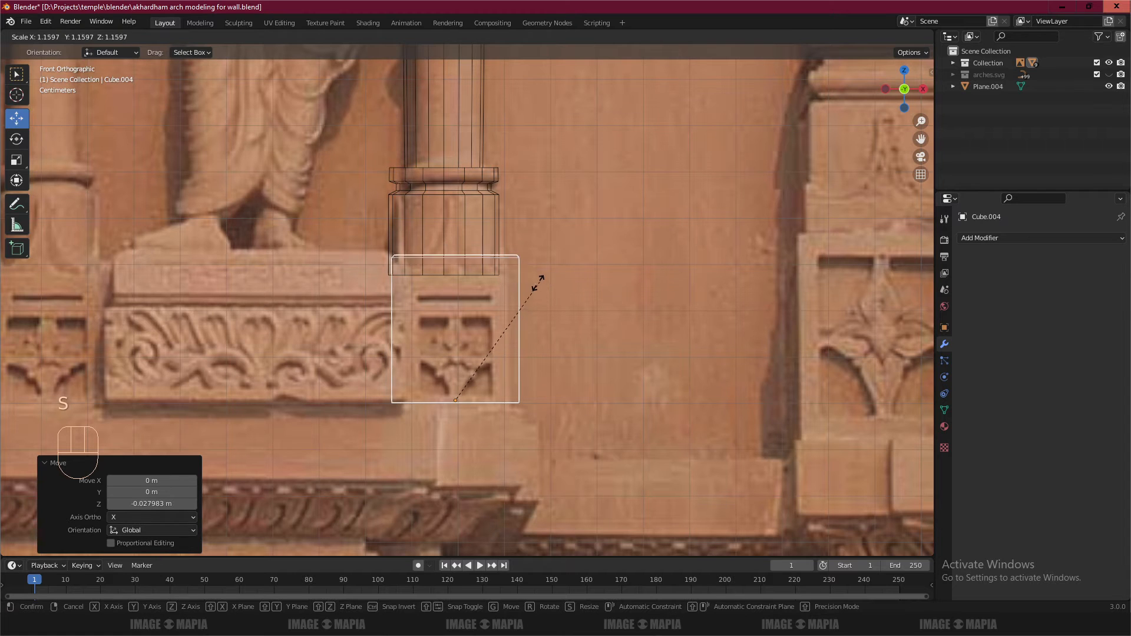
left_click(506, 322)
key("ctrl+z")
key("ctrl+z")
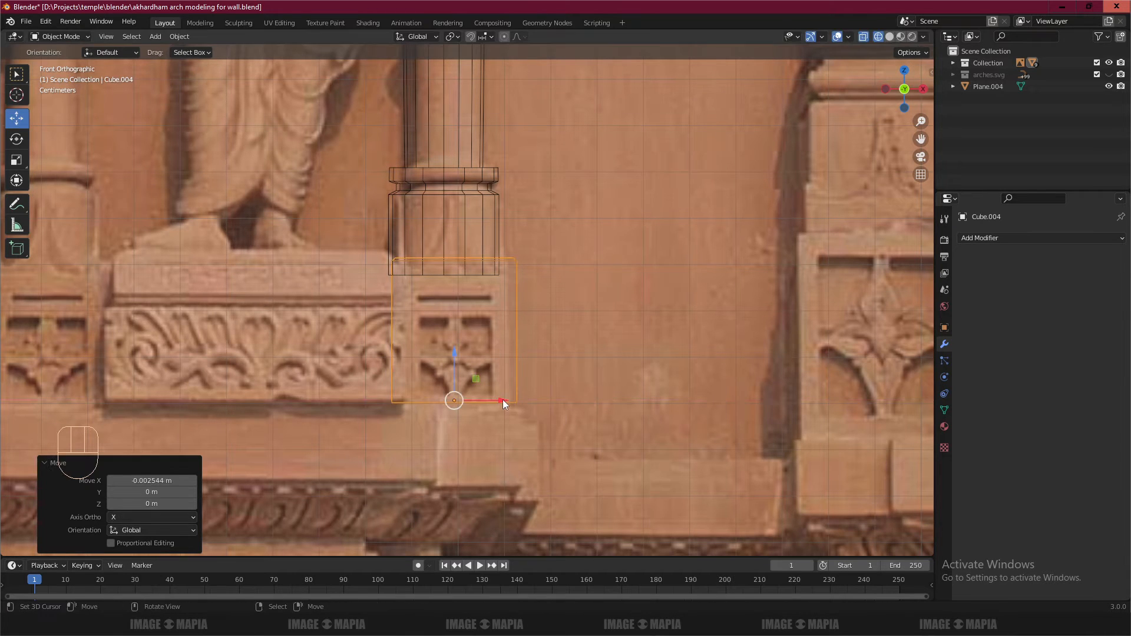
scroll(404, 342, "down", 1)
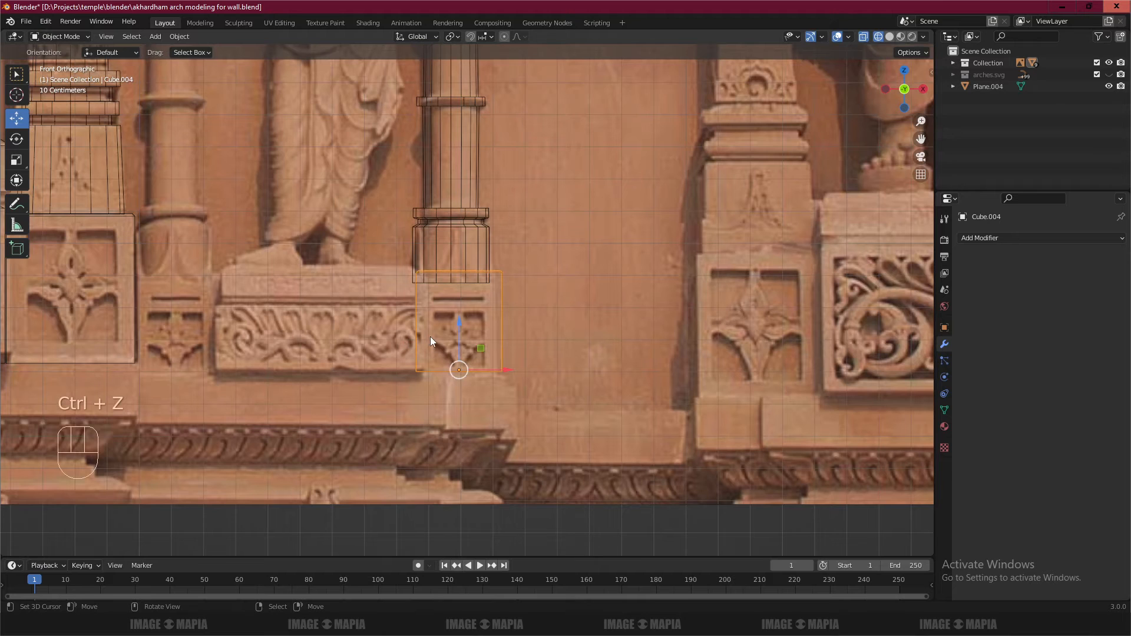
scroll(431, 338, "down", 1)
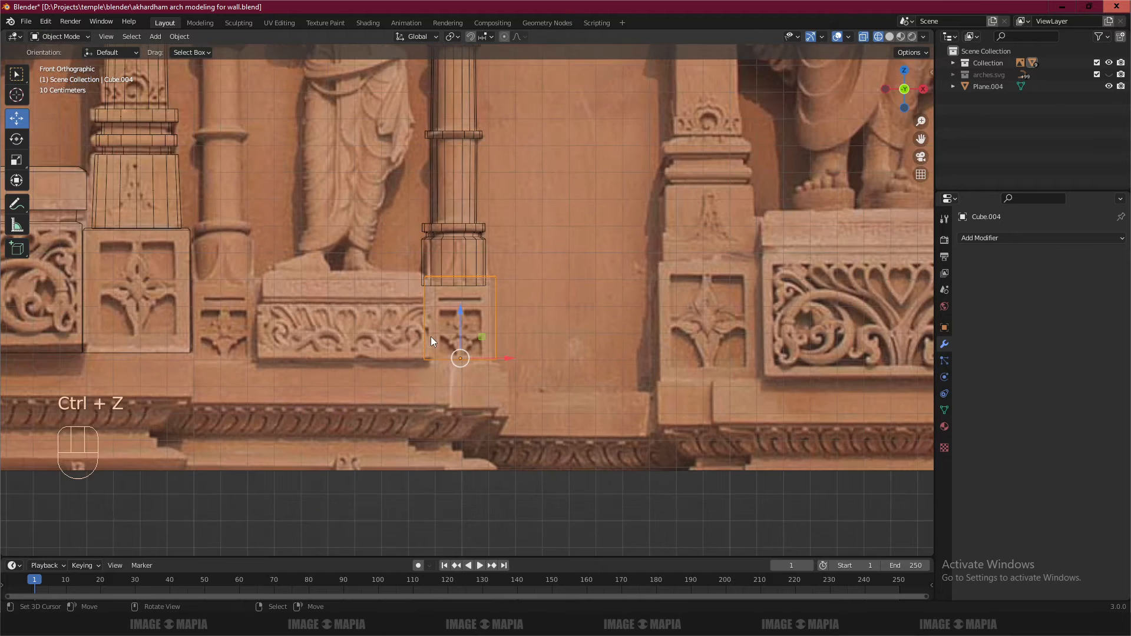
- Shift the niche column about 0.004 m along X to line it up with the reference photo
left_click(448, 227)
middle_click_drag(474, 193, 462, 338, "shift")
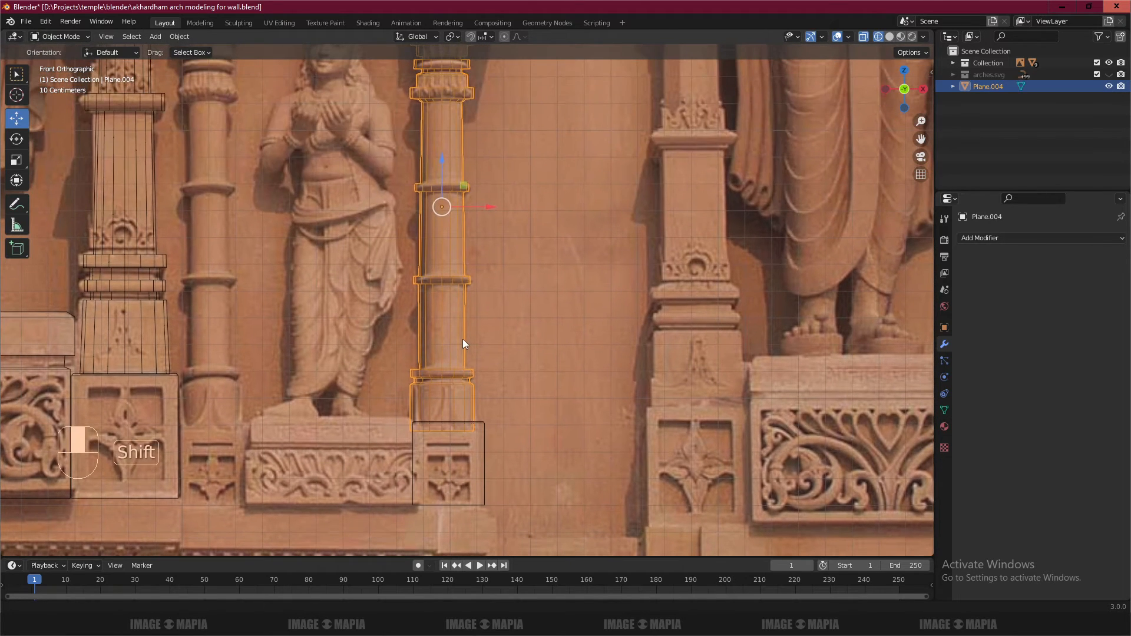
key("g")
key("x")
left_click(492, 210)
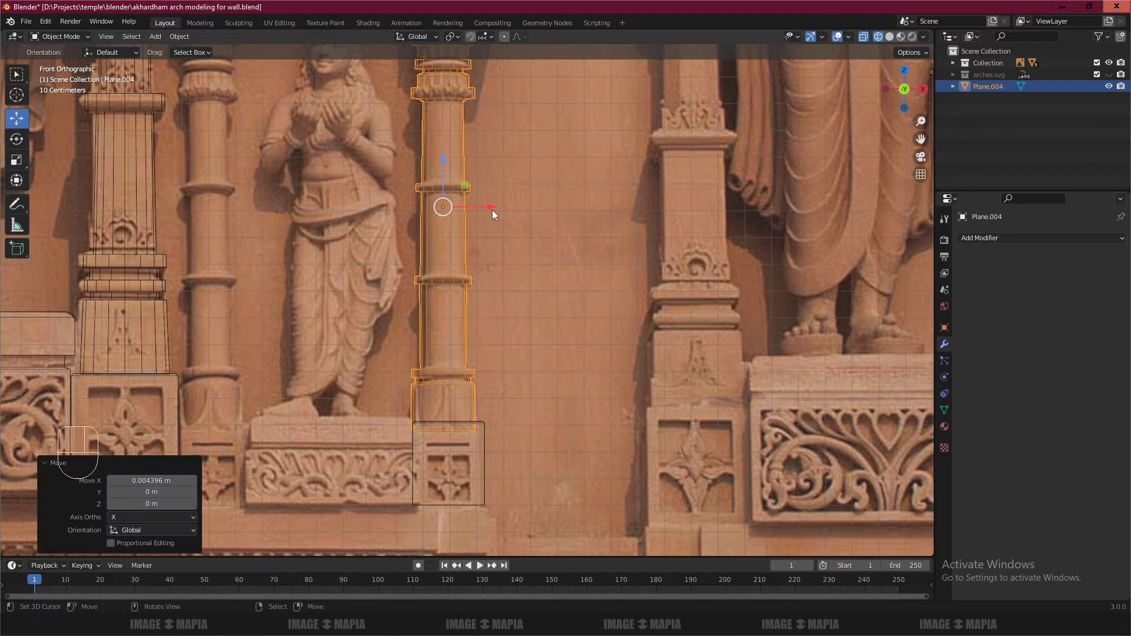
- Enter Edit Mode on the niche column in solid shading and fill the open edge loop at its top with a face
key("KP_7")
scroll(455, 389, "up", 5)
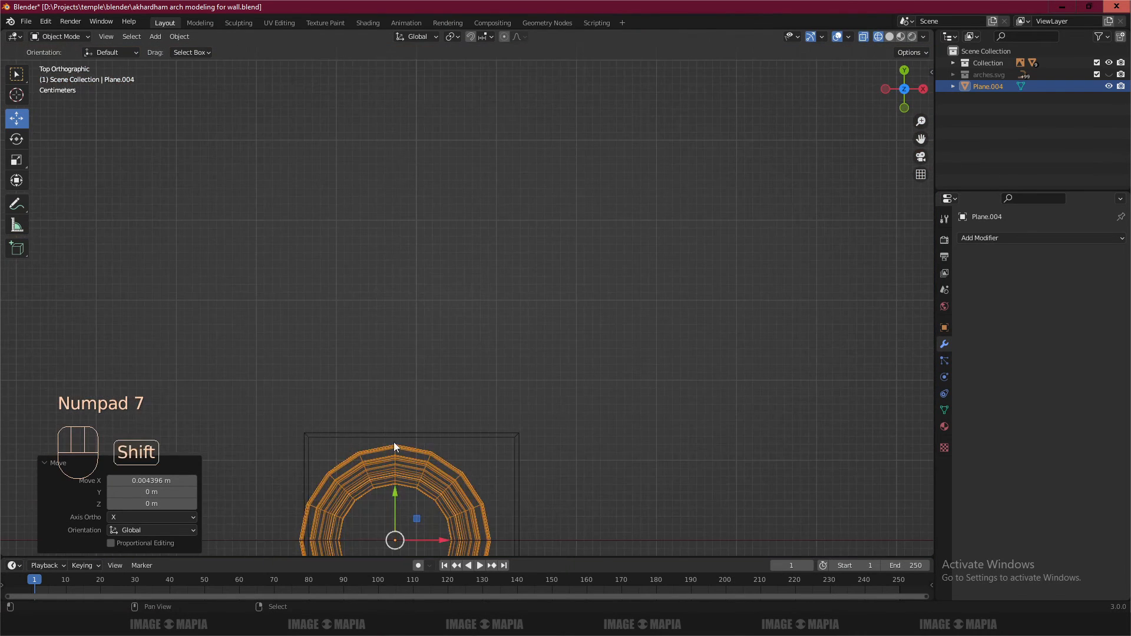
middle_click_drag(393, 442, 427, 238, "shift")
scroll(426, 234, "down", 4)
key("z")
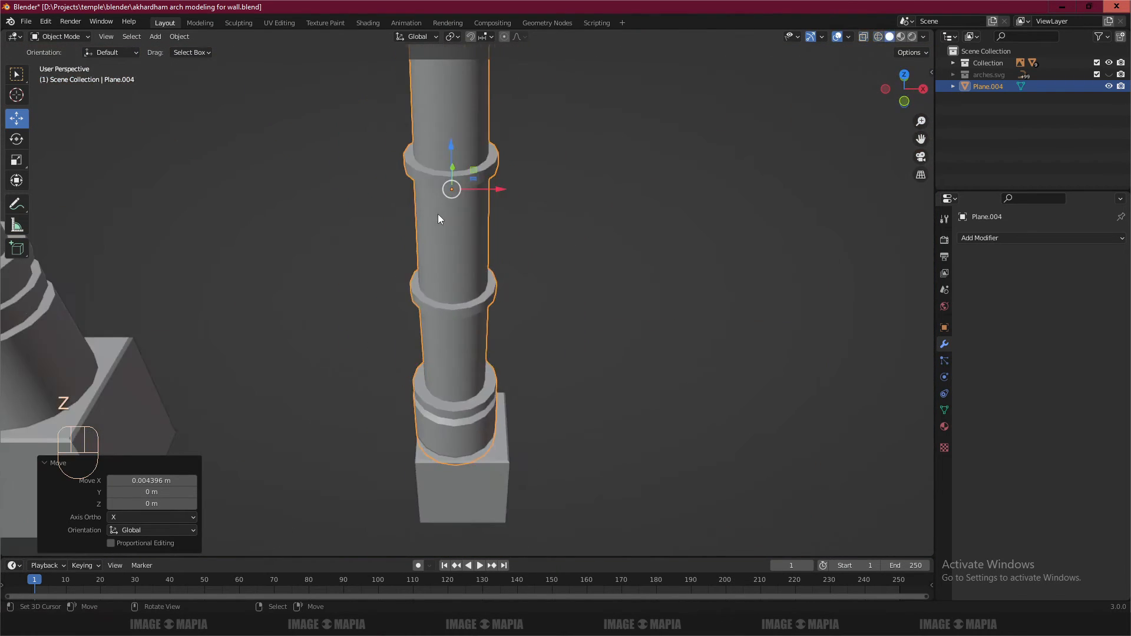
key("Tab")
middle_click_drag(454, 190, 463, 365, "shift")
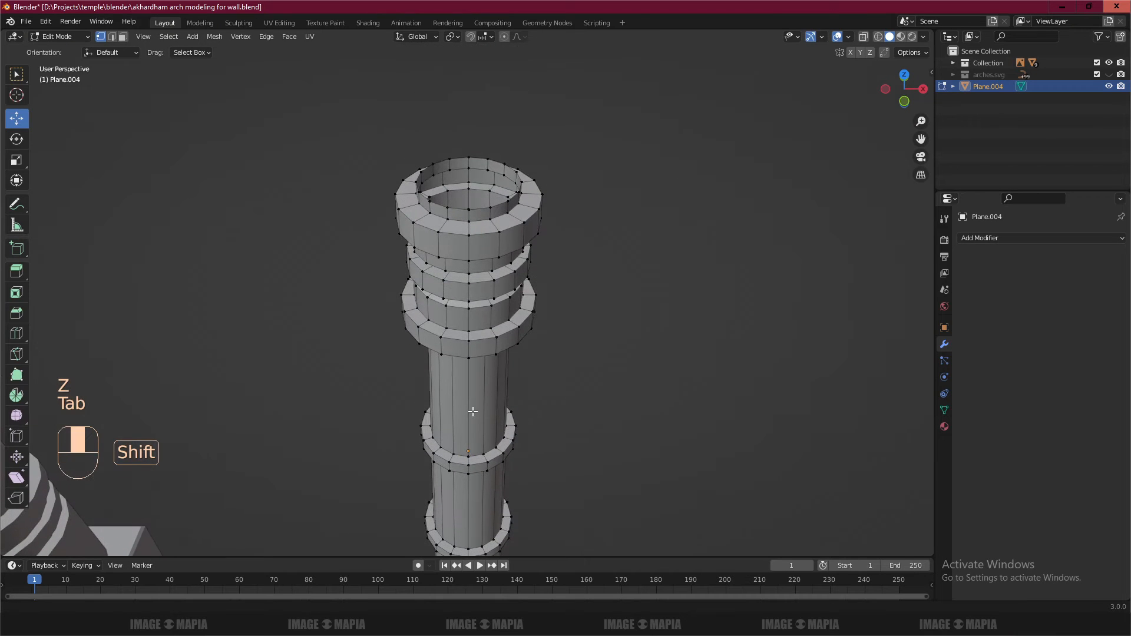
scroll(475, 208, "up", 2)
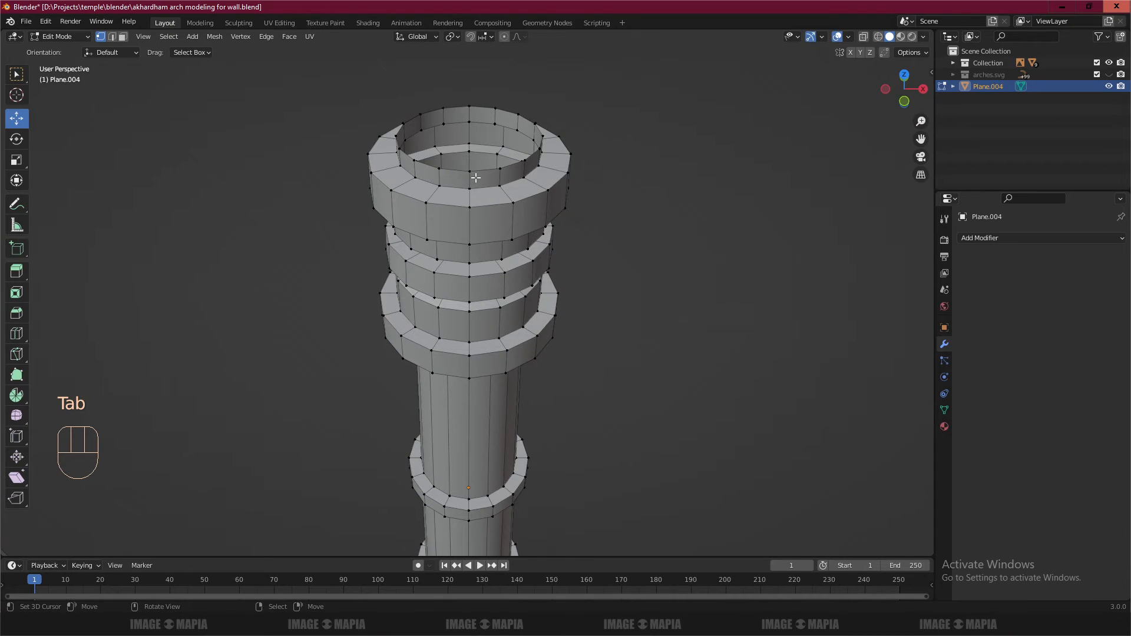
key("a")
key("a")
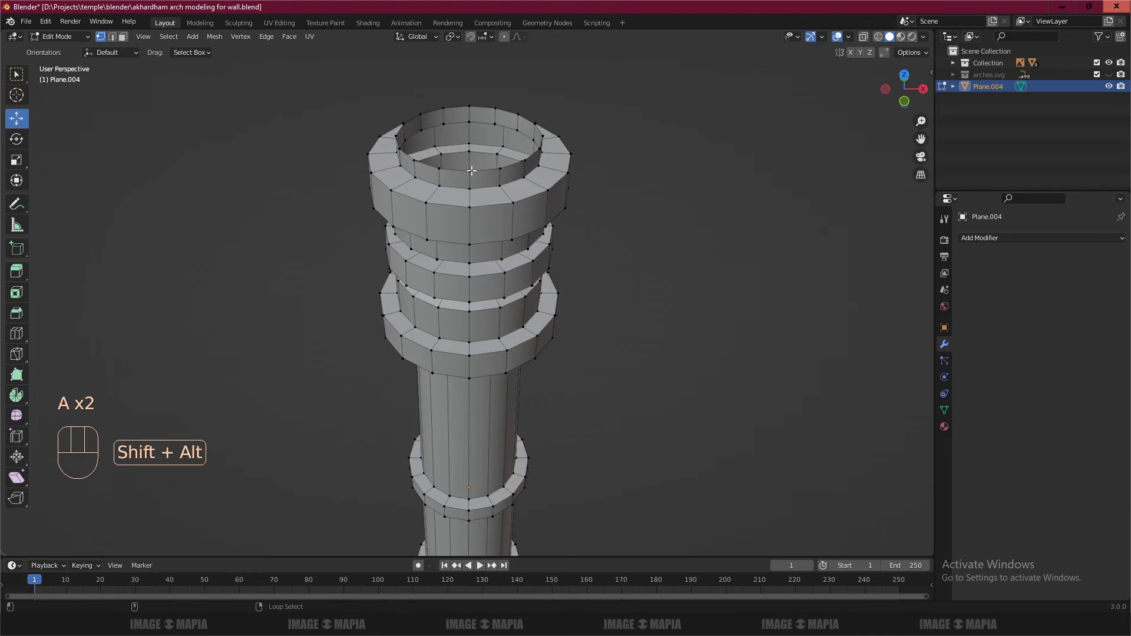
right_click(471, 170, "alt+shift")
key("f")
key("a")
- Fill the open edge loop at the niche column's bottom with a face, using wireframe shading, and return to Object Mode
scroll(479, 184, "down", 4)
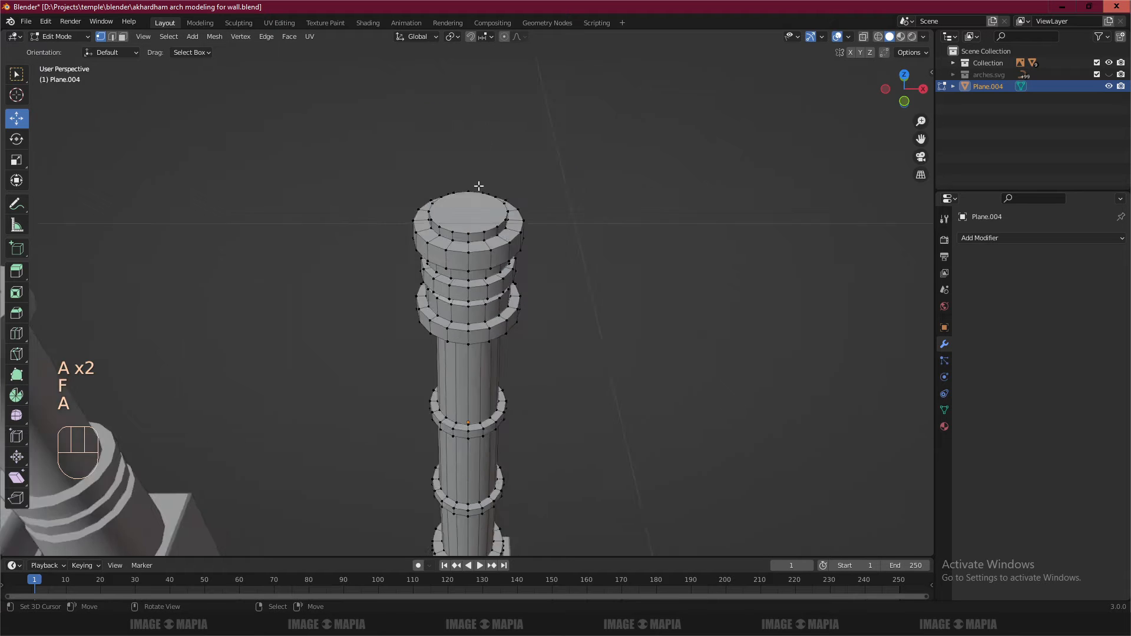
mouse_move(479, 185)
middle_mouse_down()
mouse_move(475, 170)
mouse_move(470, 179)
middle_mouse_up()
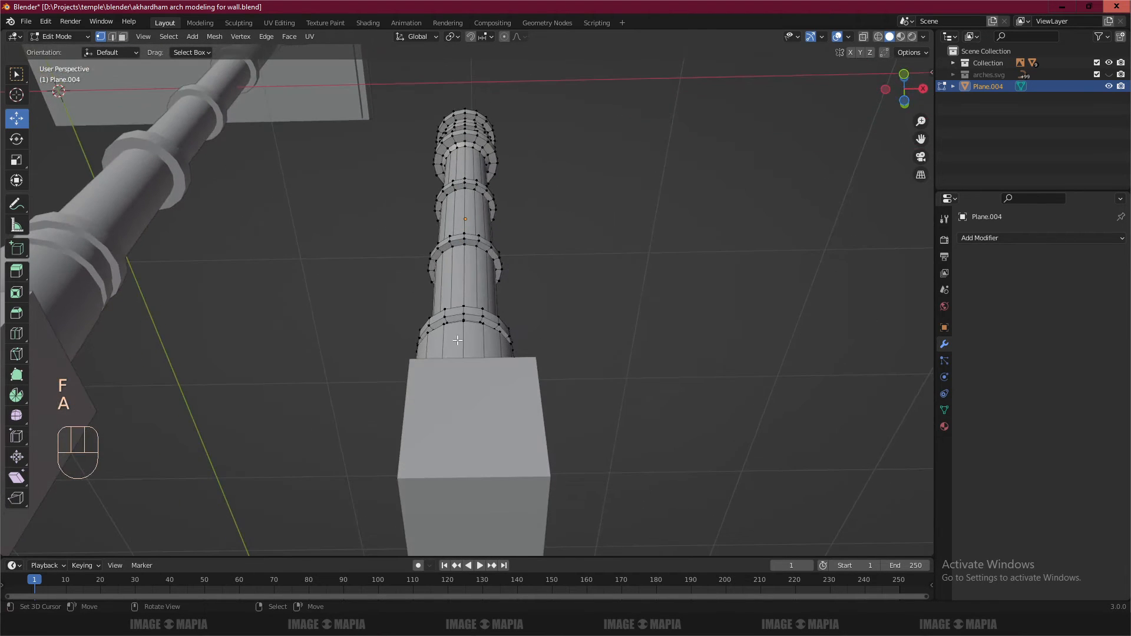
scroll(465, 330, "up", 2)
key("z")
middle_click_drag(466, 390, 469, 391)
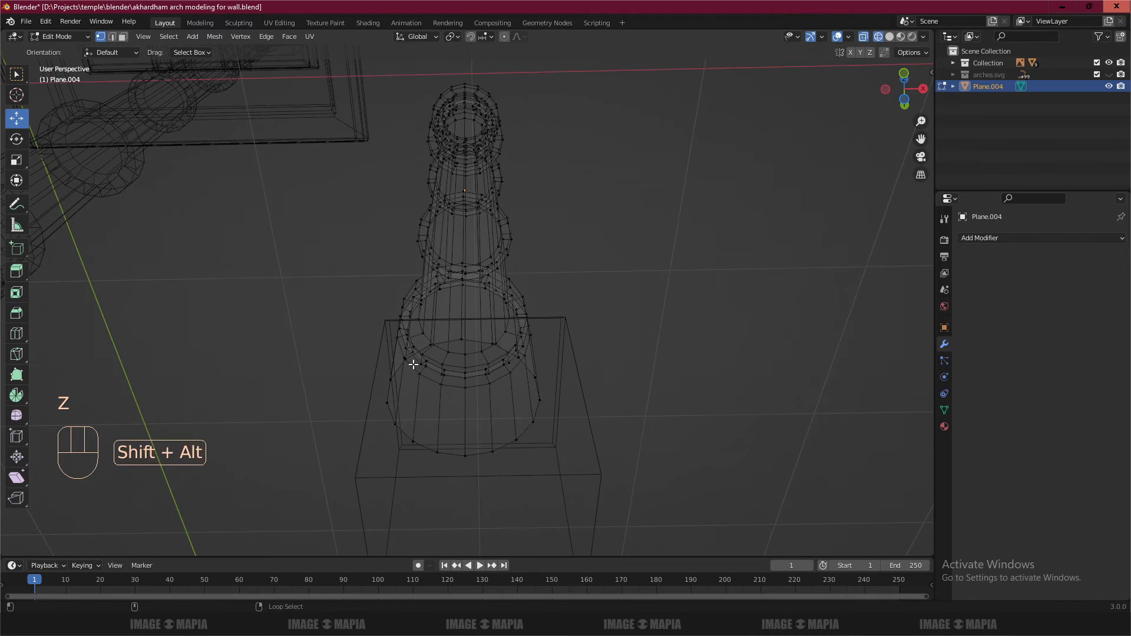
right_click(459, 340, "alt+shift")
key("f")
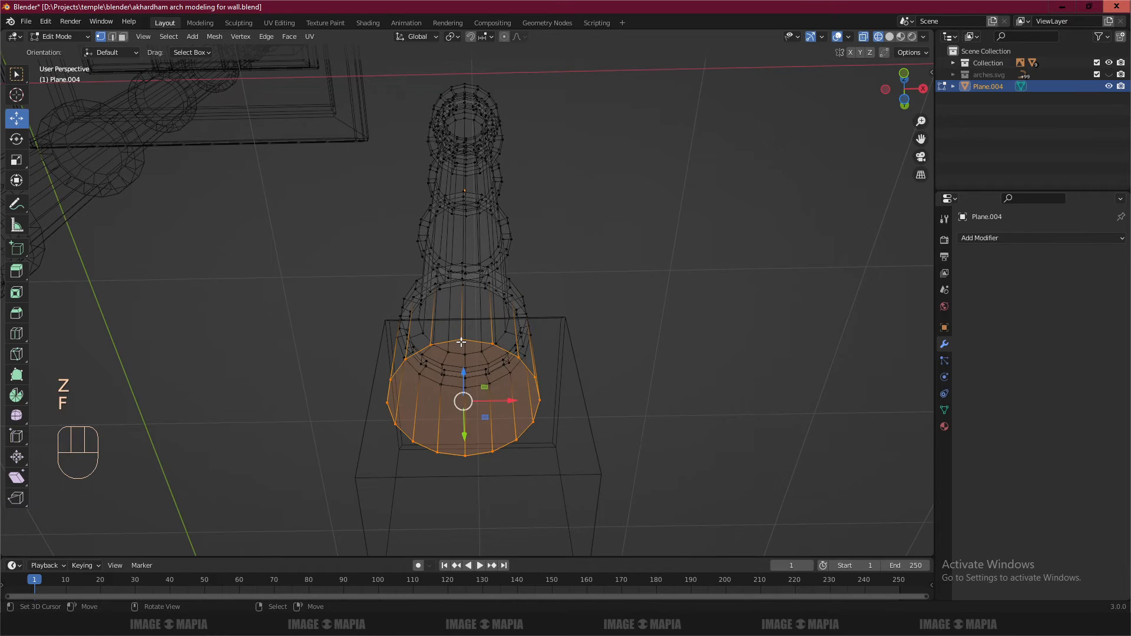
key("Tab")
middle_click_drag(462, 324, 463, 384)
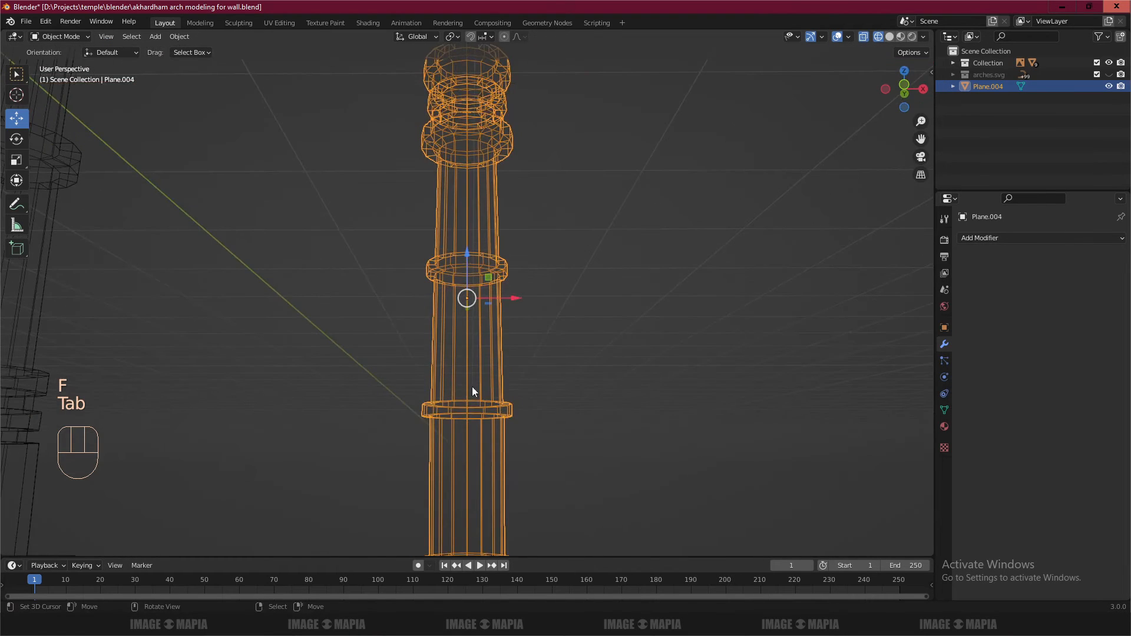
- Shift the base block beneath the niche column slightly in negative X to centre it under the shaft
key("z")
key("KP_1")
scroll(471, 387, "up", 5)
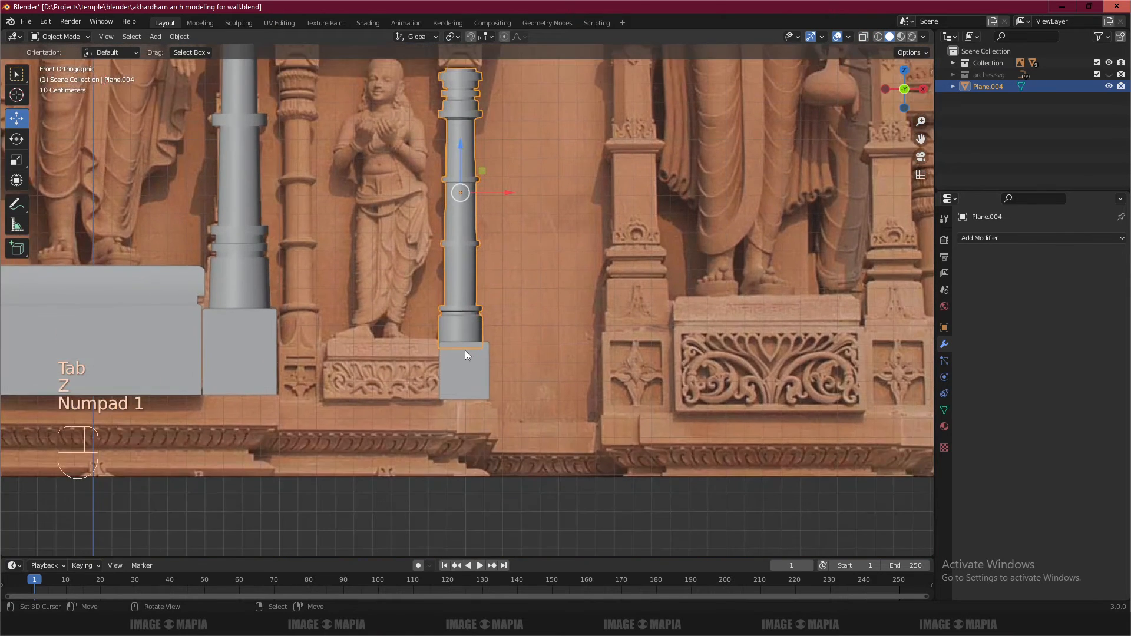
key("z")
scroll(452, 307, "up", 4)
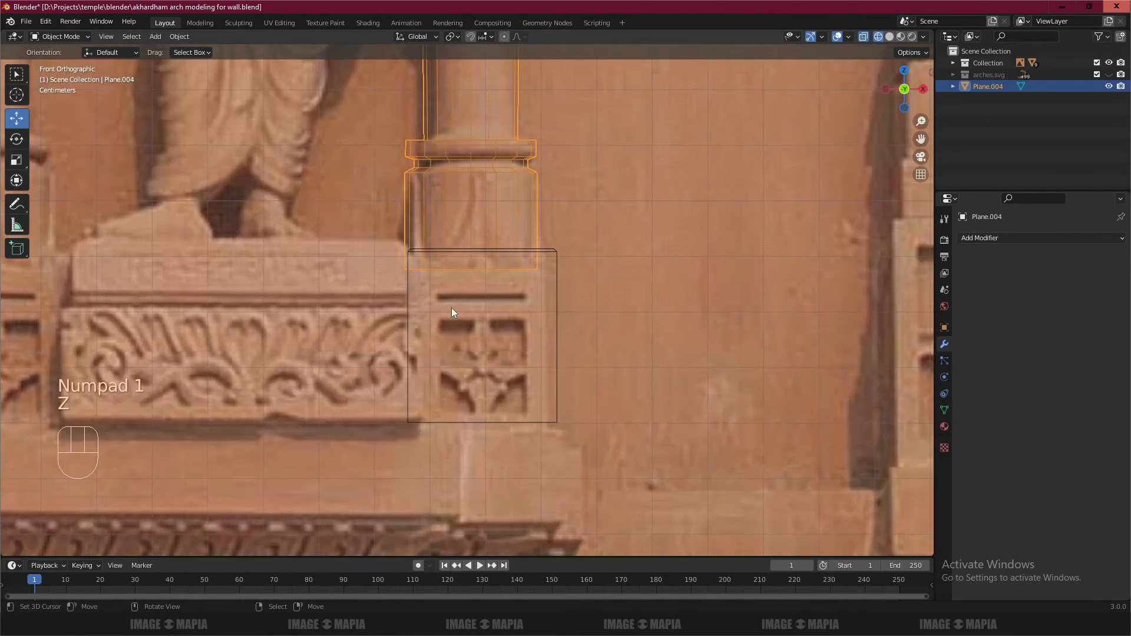
left_click(405, 289)
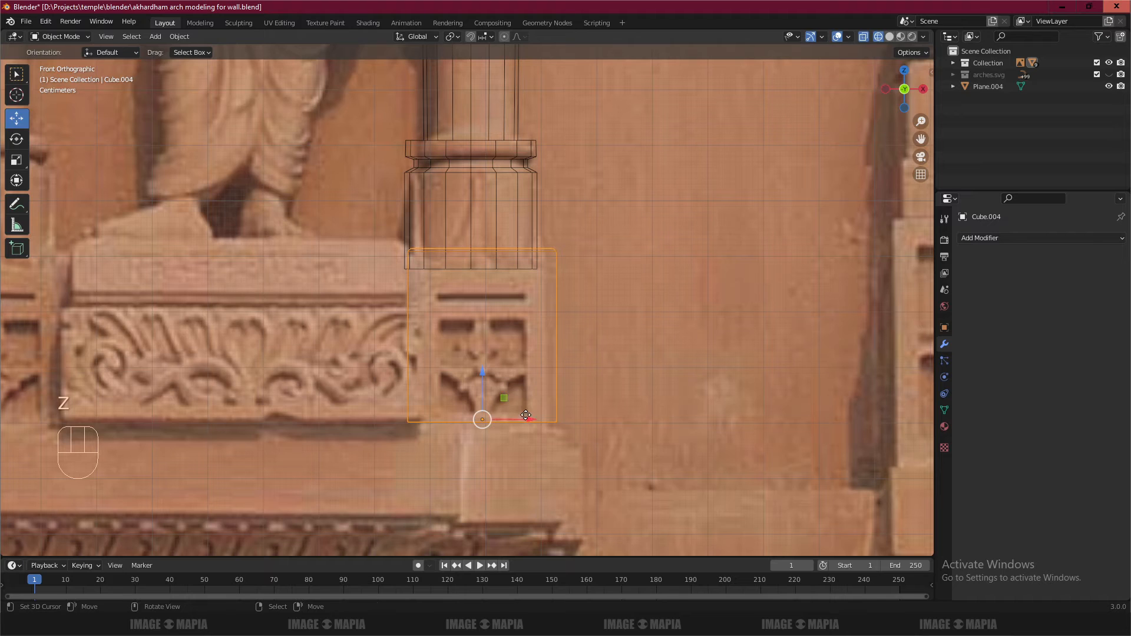
left_click_drag(525, 416, 517, 416)
- Lower the base block's top face in Edit Mode to meet the niche column's bottom, and return to Object Mode
key("Tab")
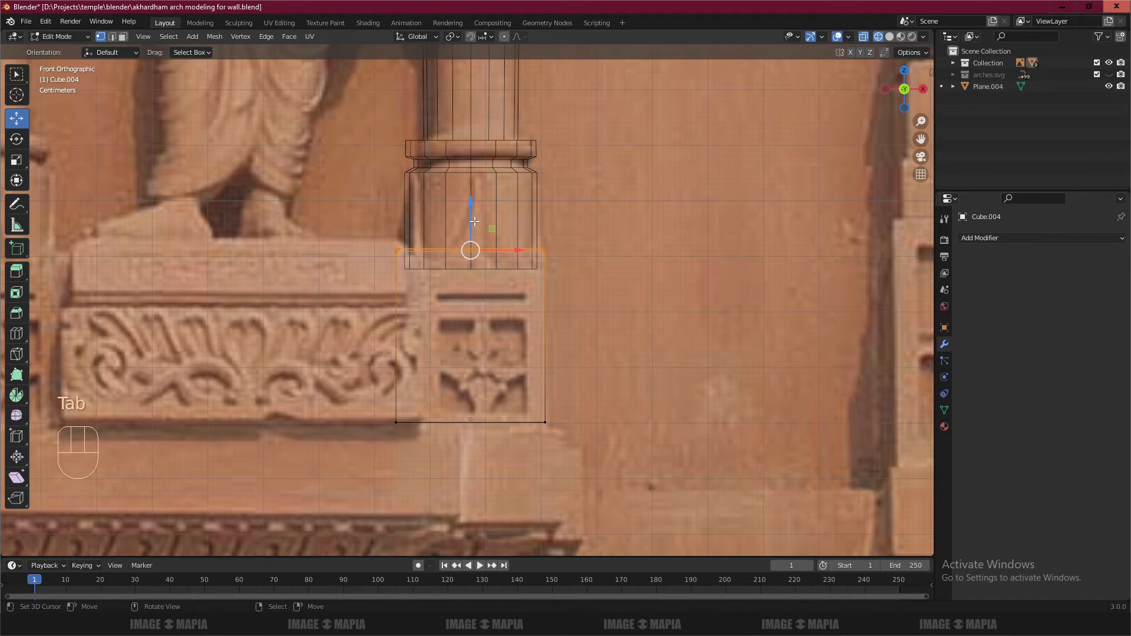
mouse_move(471, 205)
left_mouse_down()
mouse_move(467, 227)
mouse_move(476, 184)
left_mouse_up()
scroll(477, 263, "up", 5)
scroll(475, 184, "down", 2)
key("Tab")
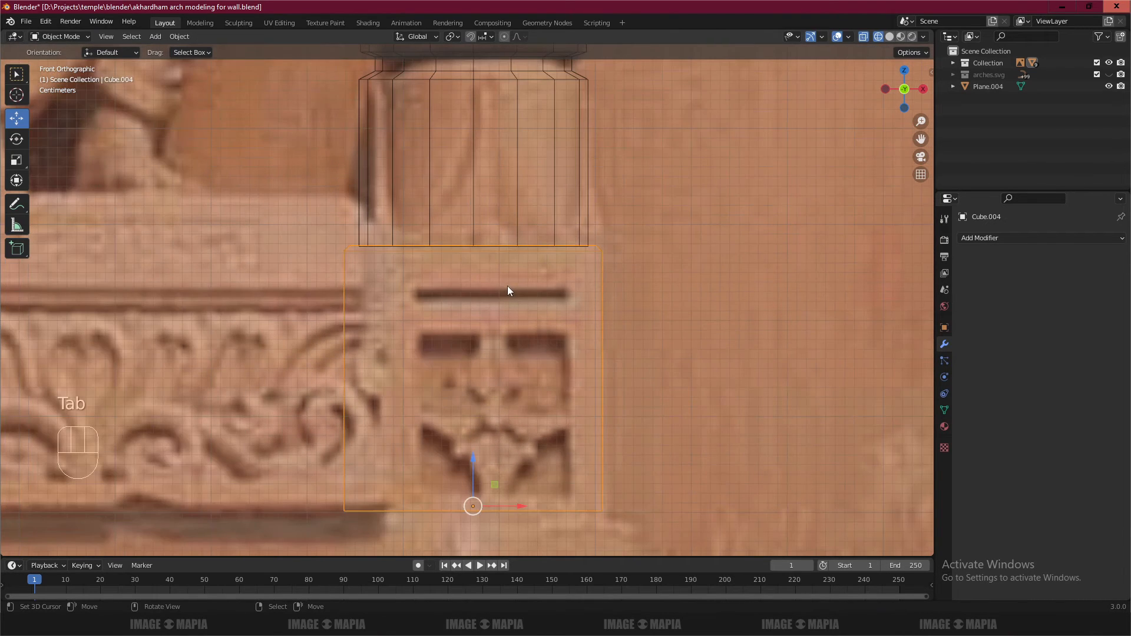
- Nudge the base block about 0.0025 m along X, check its fit in solid shading, and save the file
left_click_drag(522, 501, 524, 502)
scroll(538, 397, "down", 3)
key("z")
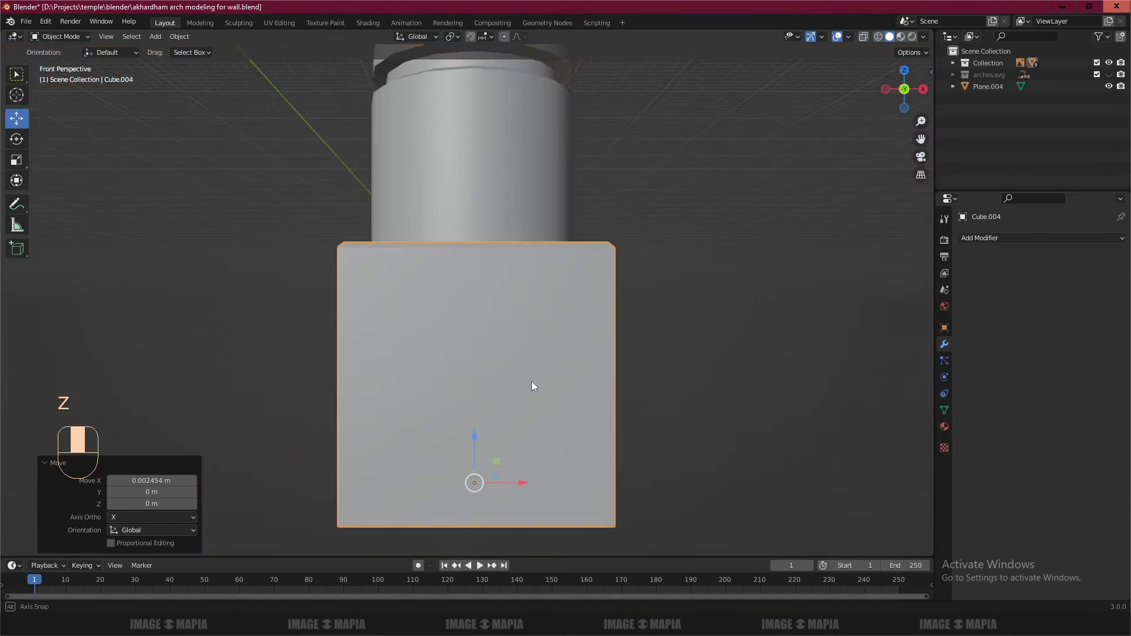
mouse_move(532, 384)
middle_mouse_down()
mouse_move(416, 422)
mouse_move(530, 390)
middle_mouse_up()
key("KP_1")
key("a")
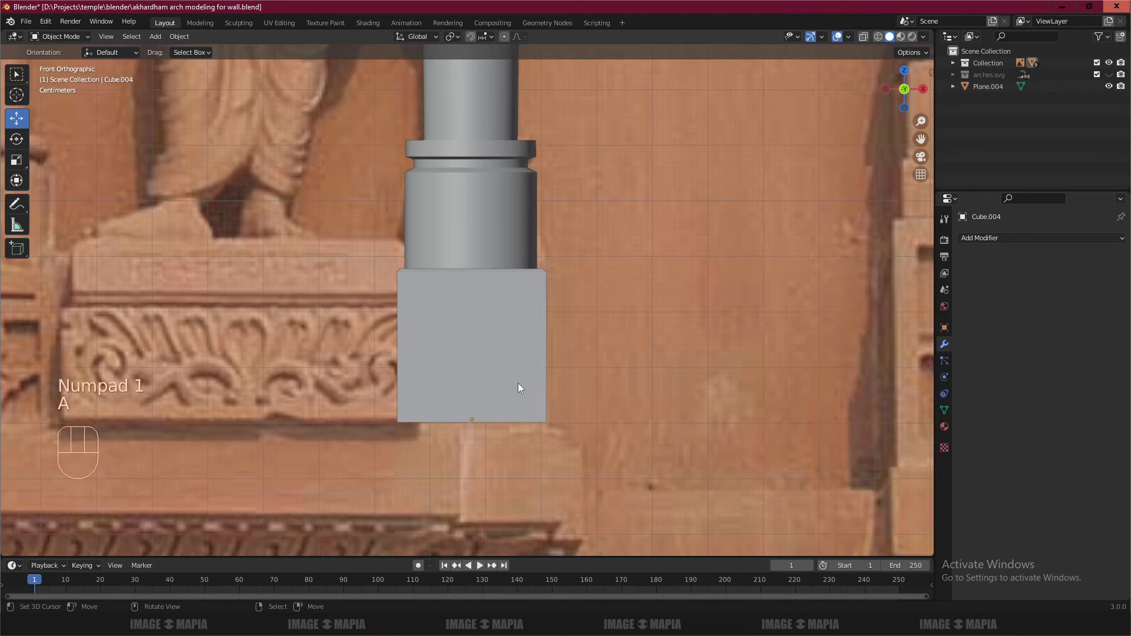
scroll(517, 383, "down", 3)
key("z")
key("ctrl+s")
scroll(511, 377, "down", 2)
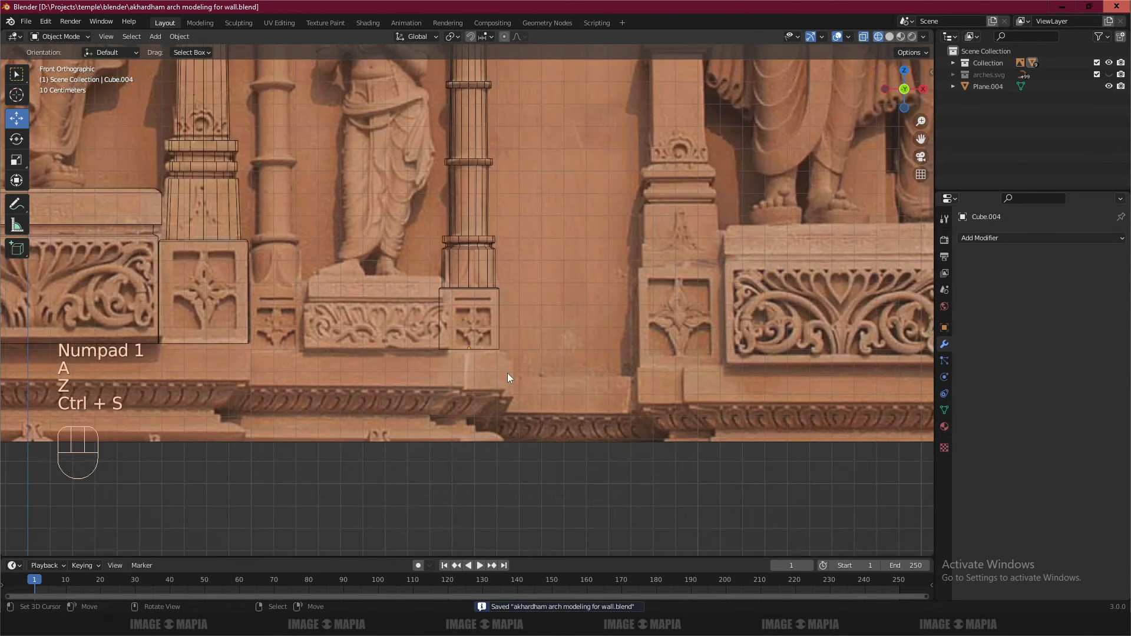
- Duplicate the large statue pedestal and move the copy about 1.53 m along X to the small statue's pedestal
middle_click_drag(483, 277, 543, 370, "shift")
scroll(530, 383, "down", 1)
scroll(519, 390, "up", 1)
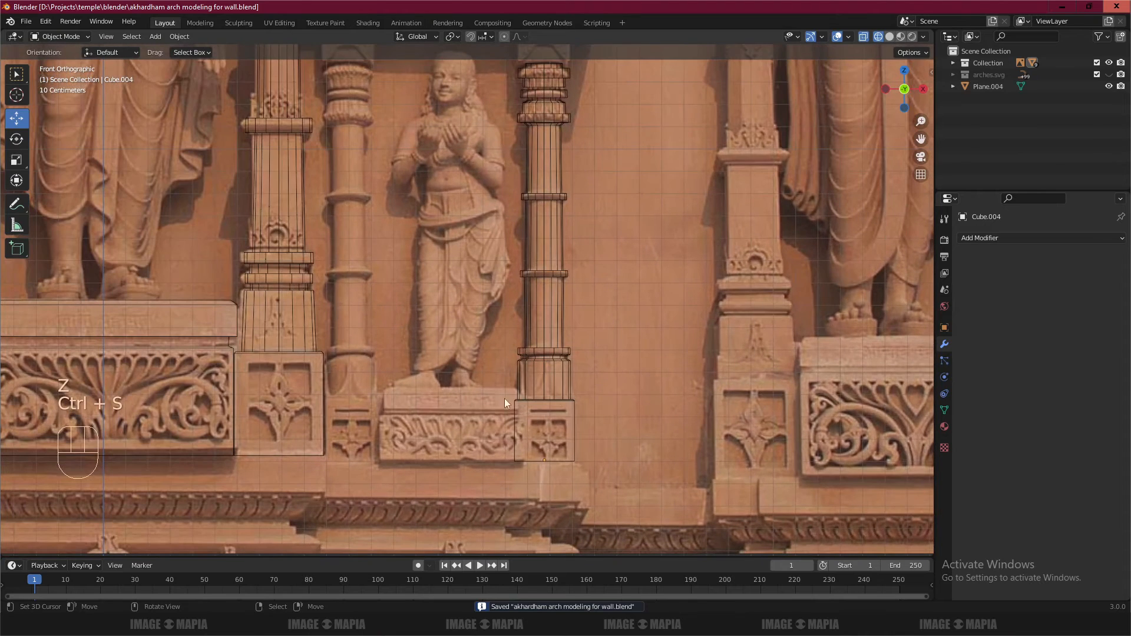
scroll(353, 370, "down", 1)
left_click(221, 304)
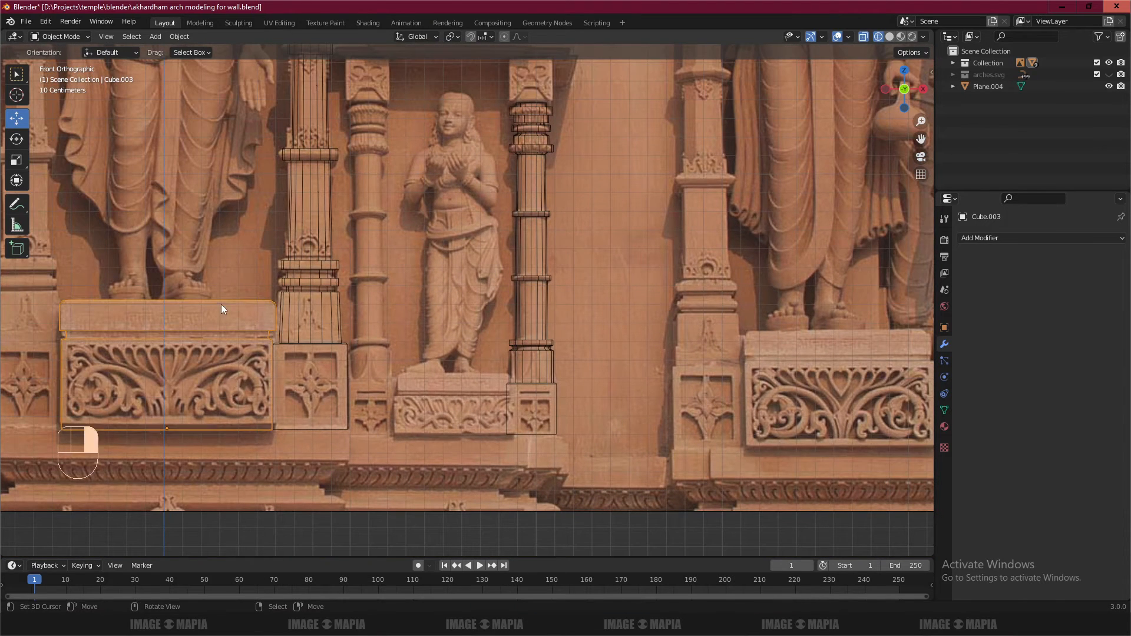
key("shift+d")
left_click(257, 303)
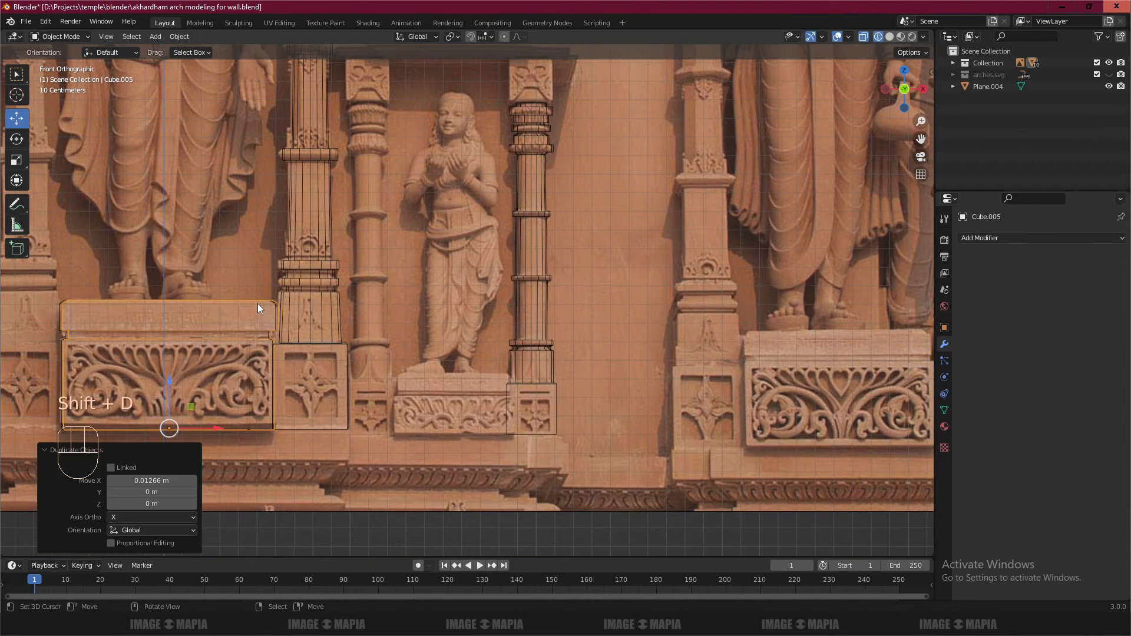
left_click_drag(216, 433, 505, 433)
- Scale the copied pedestal down to the reference width and lower it about 0.041 m to the reference pedestal's base
middle_click_drag(478, 420, 452, 288, "shift")
scroll(451, 288, "up", 2)
key("s")
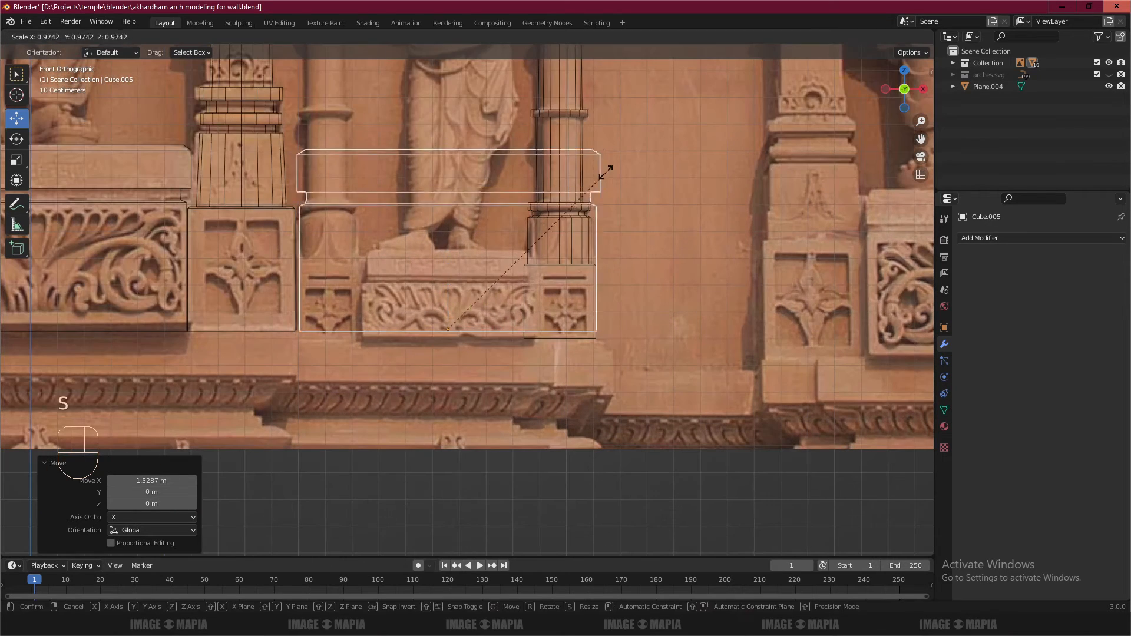
left_click(474, 242)
left_click_drag(446, 283, 446, 280)
scroll(489, 343, "up", 5)
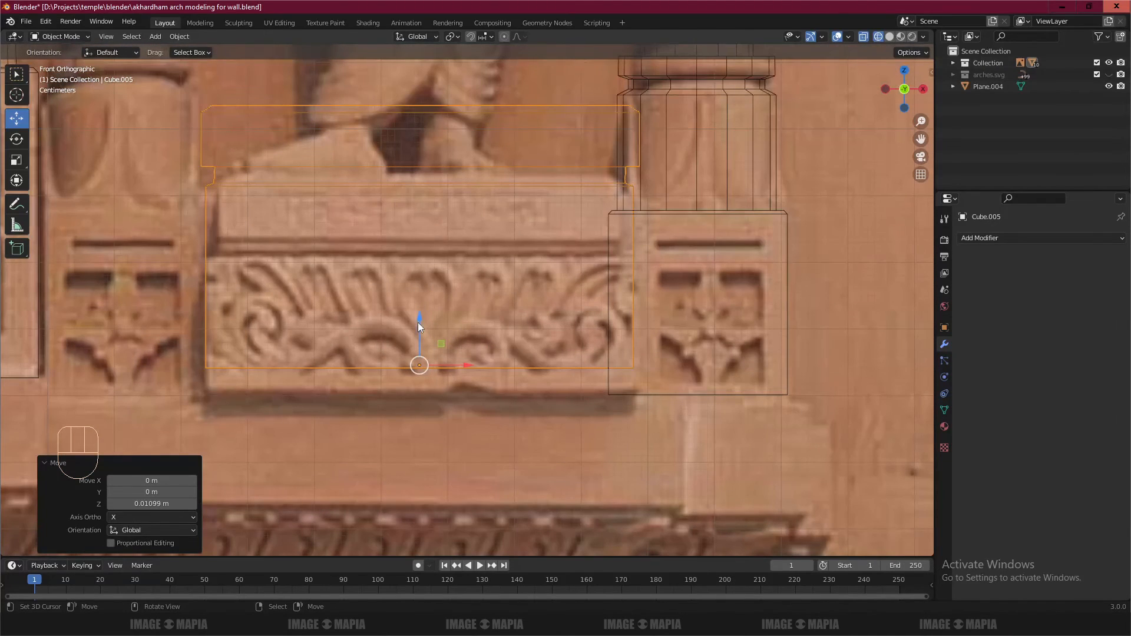
left_click_drag(419, 323, 415, 346)
key("s")
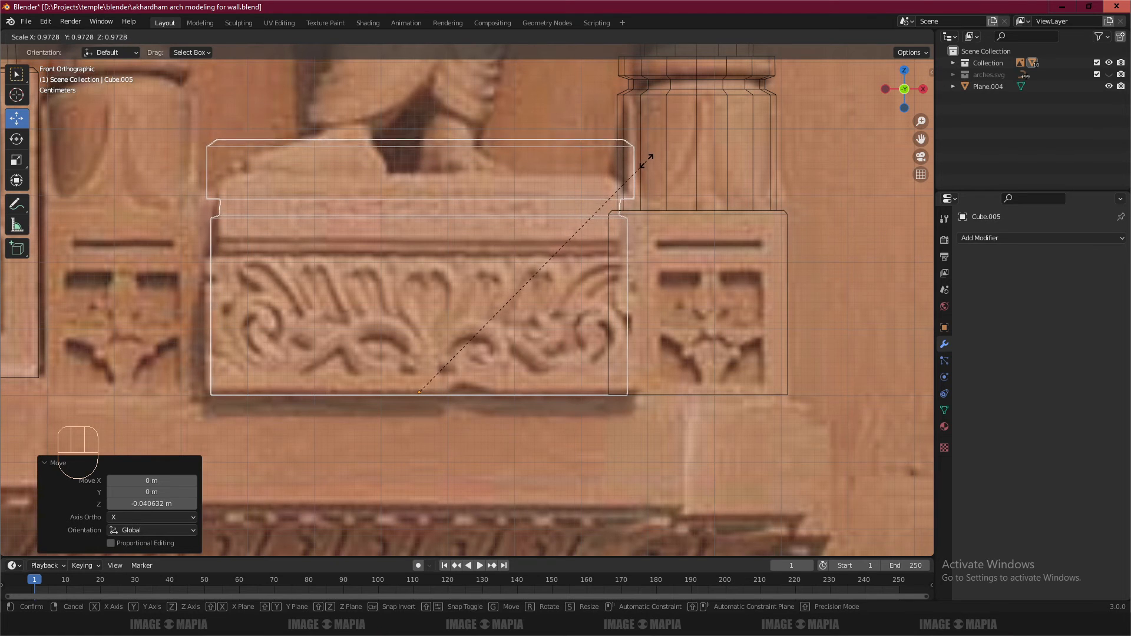
left_click(632, 167)
- Lower the copied pedestal's upper tiers in Edit Mode to match the reference height, and return to Object Mode
key("Tab")
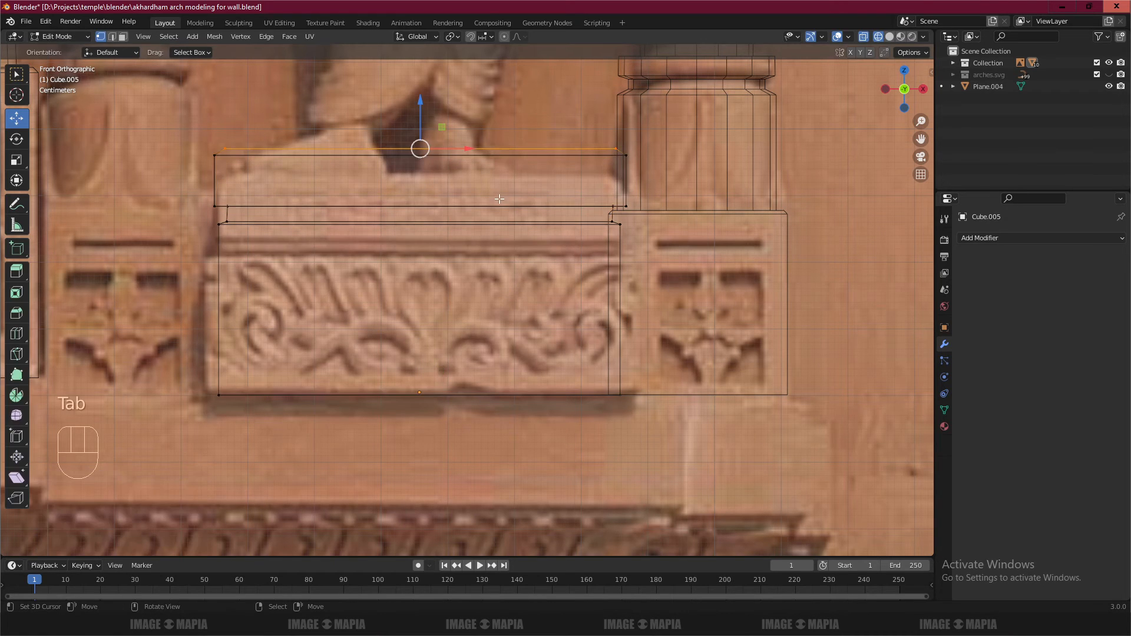
key("a")
key("b")
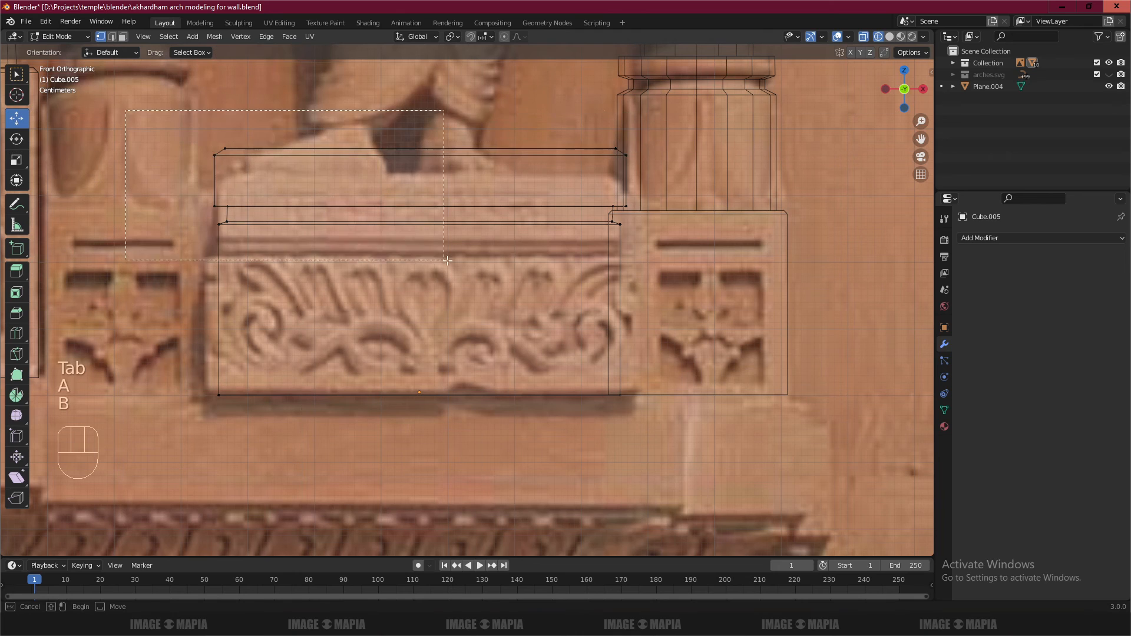
left_click_drag(197, 121, 684, 260)
mouse_move(425, 153)
left_mouse_down()
mouse_move(421, 183)
mouse_move(426, 174)
left_mouse_up()
scroll(426, 175, "down", 3)
key("Tab")
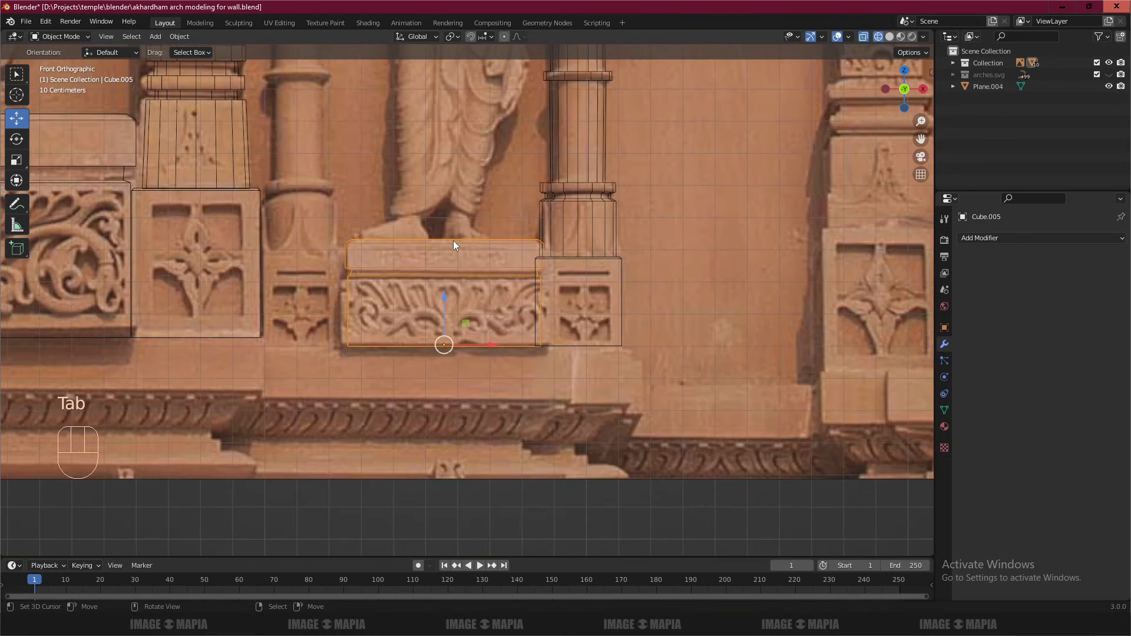
- Shift the small statue's pedestal slightly along X to line it up with the reference photo, and deselect it
scroll(420, 309, "down", 2)
scroll(419, 308, "up", 3)
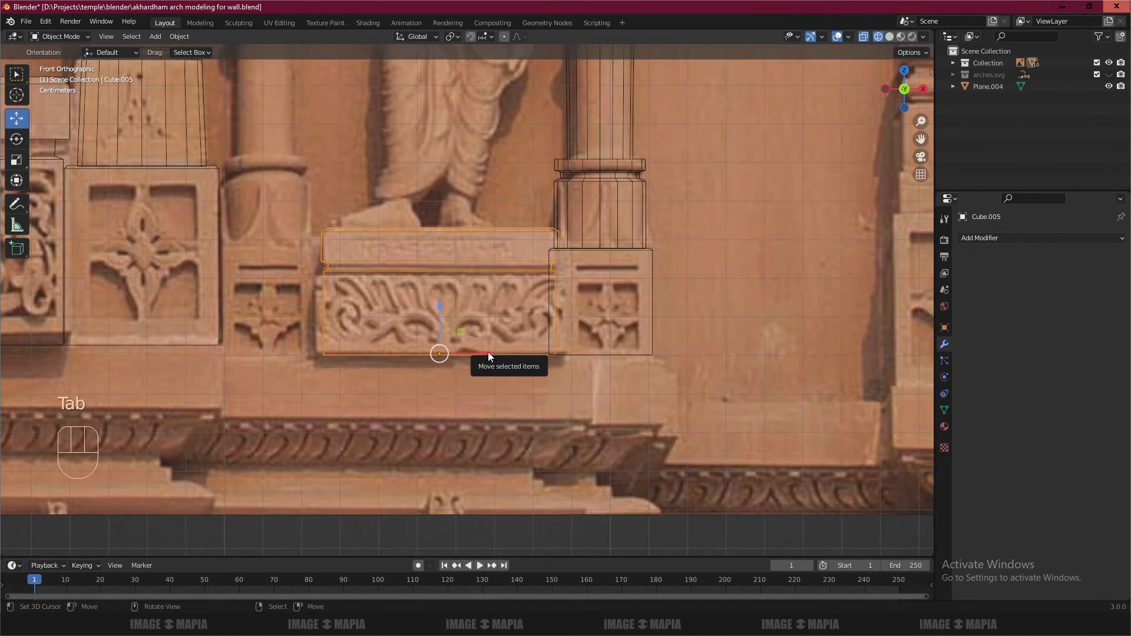
left_click_drag(488, 352, 481, 357)
scroll(475, 327, "down", 3)
scroll(469, 320, "up", 2)
middle_click_drag(469, 255, 480, 351, "shift")
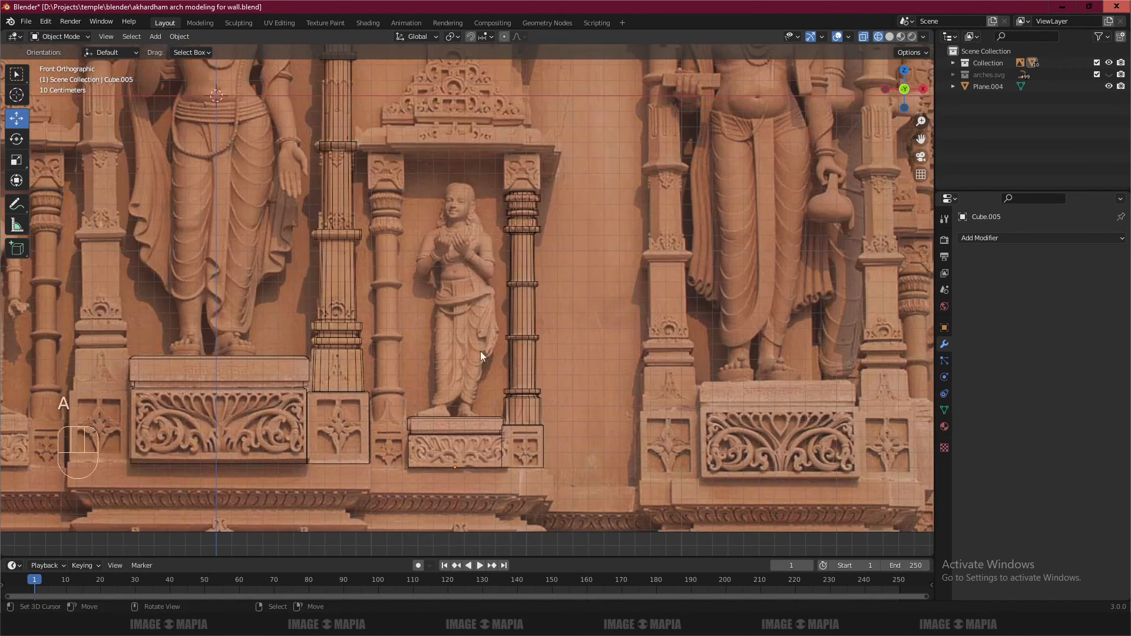
- Duplicate the niche column's base block, raise the copy to the capital above the column, and enter Edit Mode on it
scroll(479, 351, "up", 2, "shift")
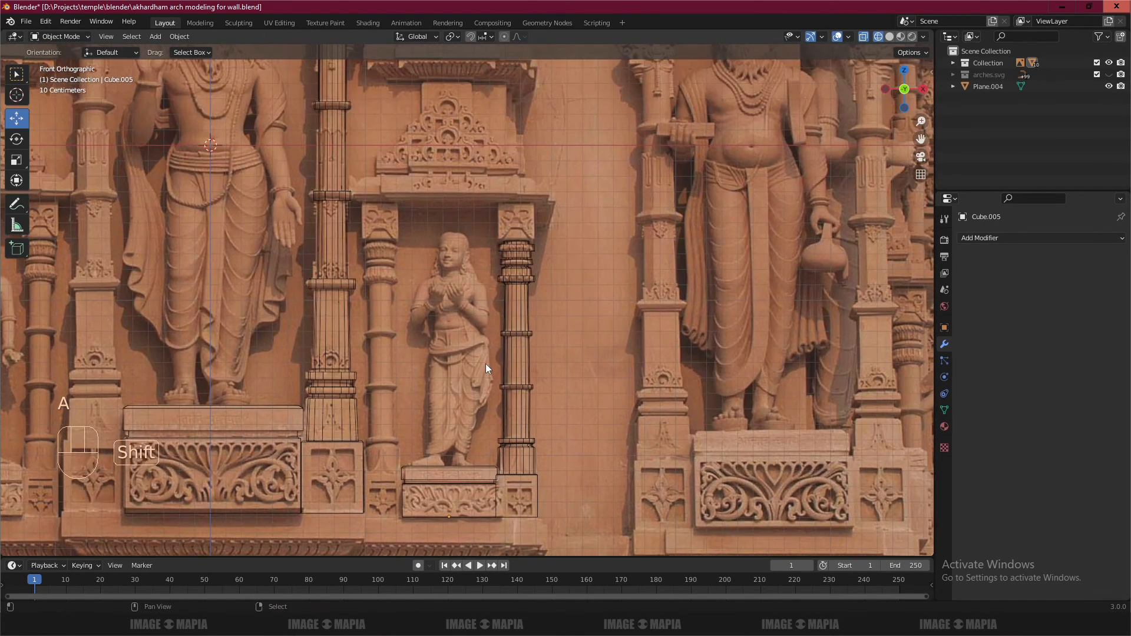
left_click(529, 482)
left_click(530, 482)
key("shift+d")
right_click(527, 475)
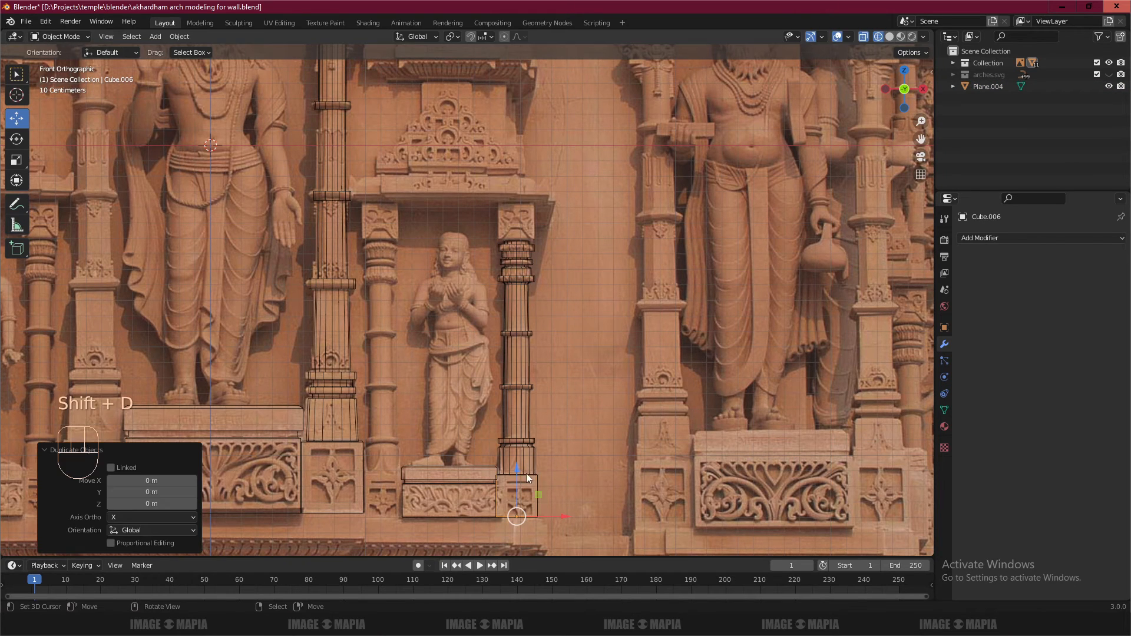
left_click_drag(517, 467, 523, 226)
scroll(523, 226, "up", 5)
middle_click_drag(523, 226, 520, 320, "shift")
scroll(407, 471, "up", 3)
left_click_drag(520, 320, 517, 288)
key("Tab")
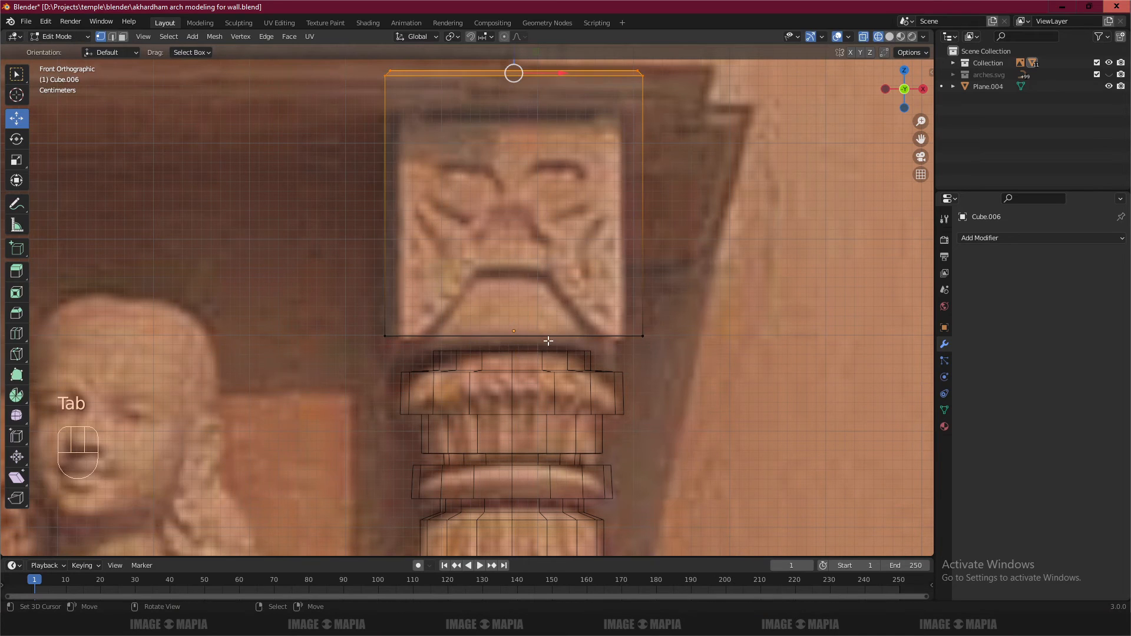
key("a")
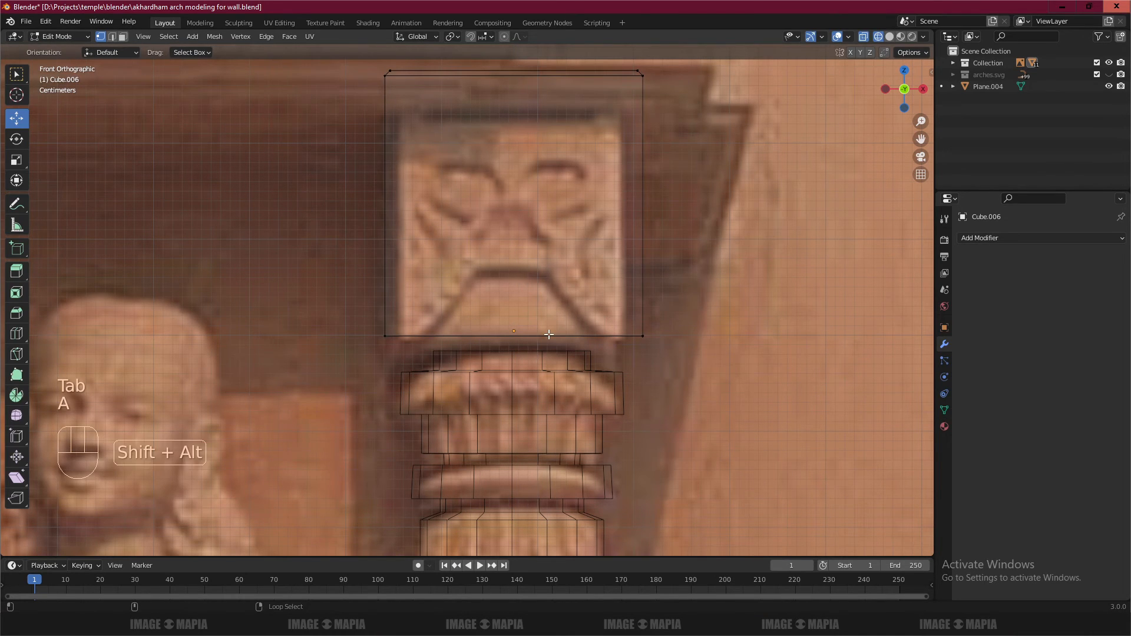
left_click(548, 336, "alt+shift")
key("ctrl+b")
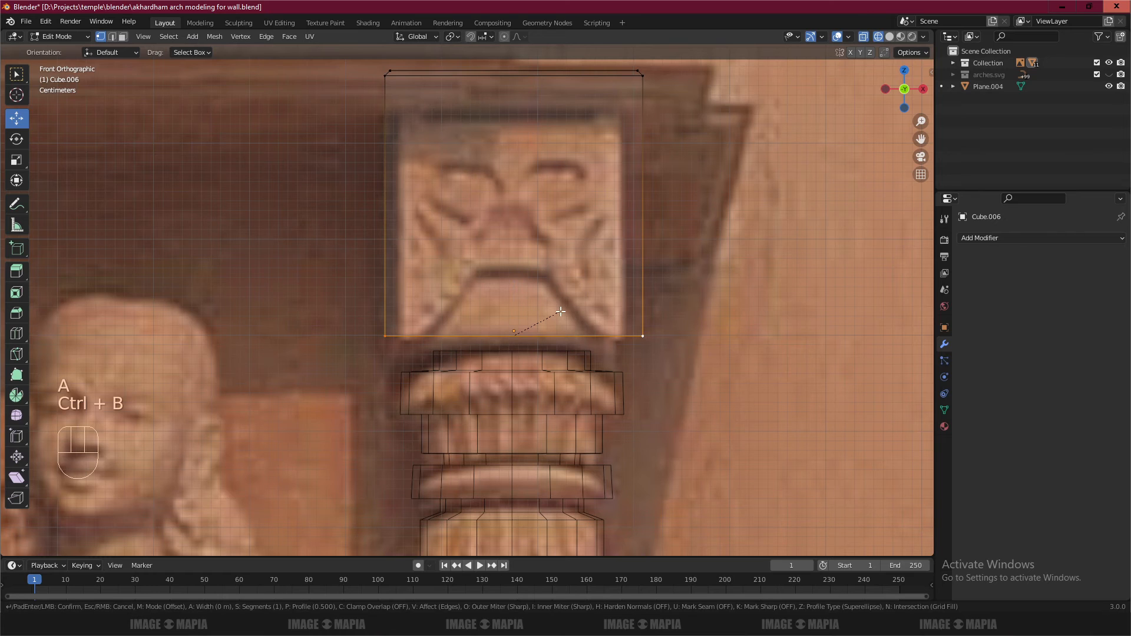
right_click(563, 301)
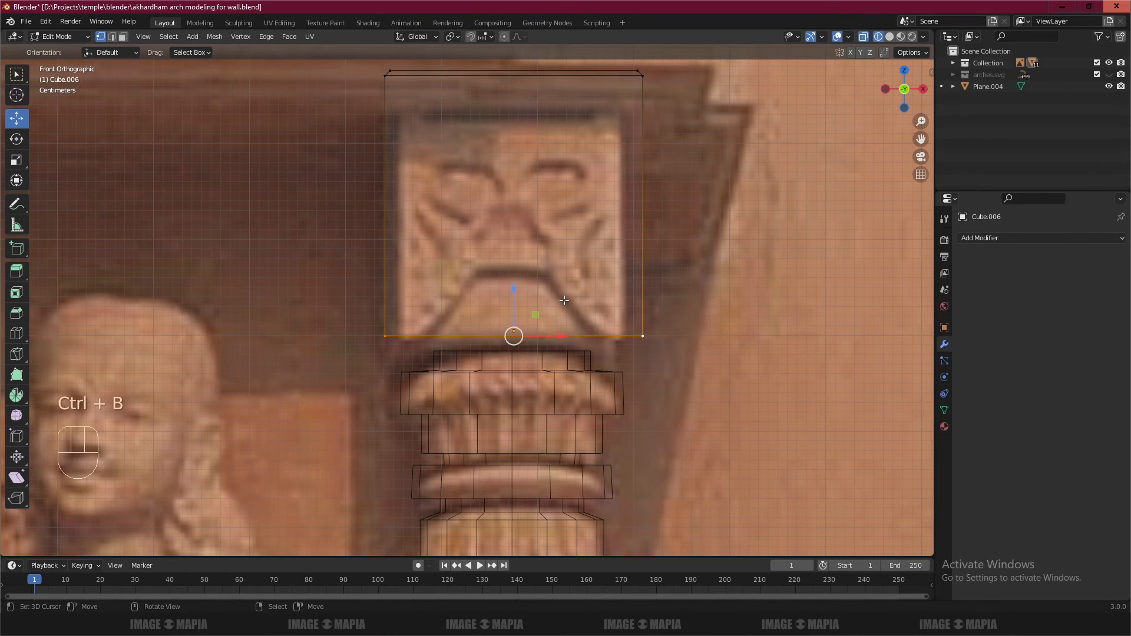
- Select all the edges around the capital block's bottom face and bevel them
middle_click_drag(563, 300, 556, 302)
scroll(556, 302, "down", 2)
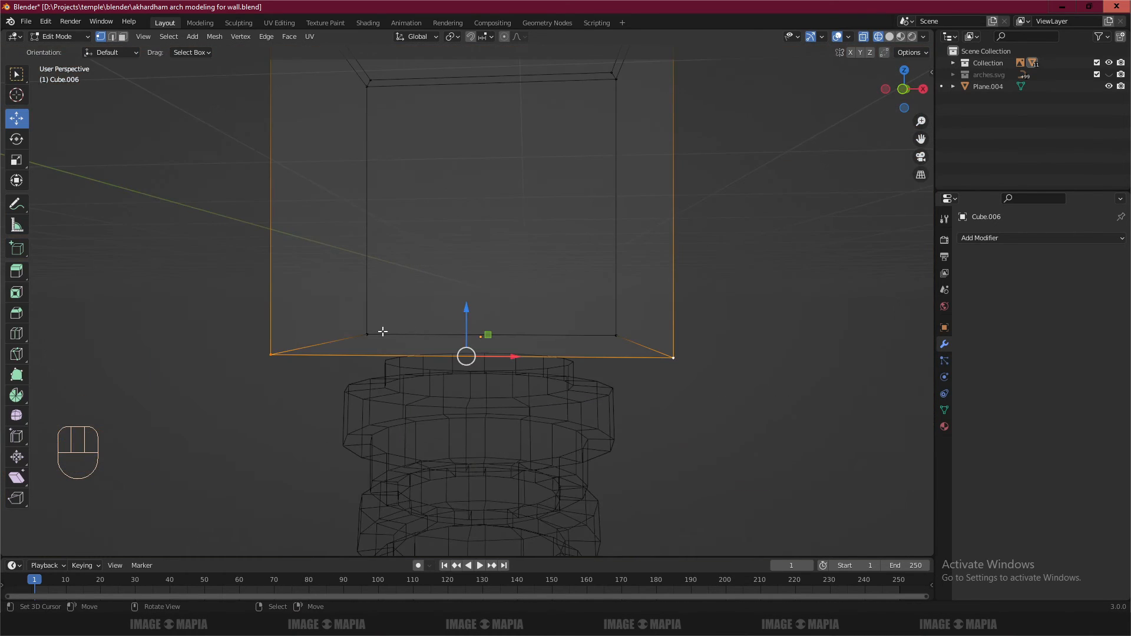
key("a")
left_click(353, 338, "alt+shift")
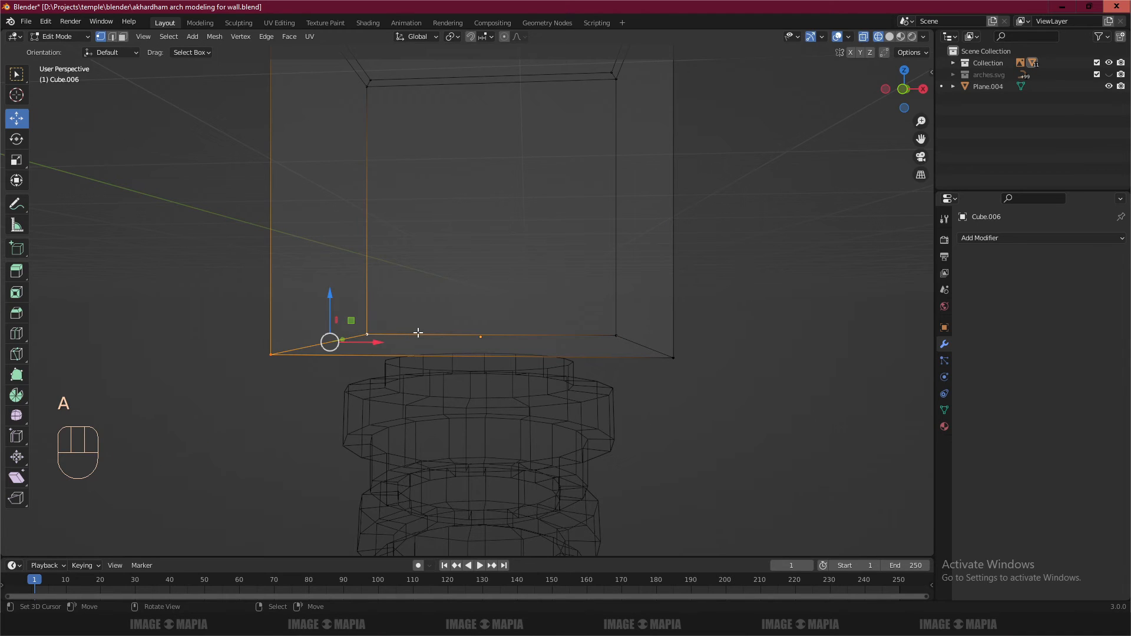
key("a")
left_click(440, 334, "alt+shift")
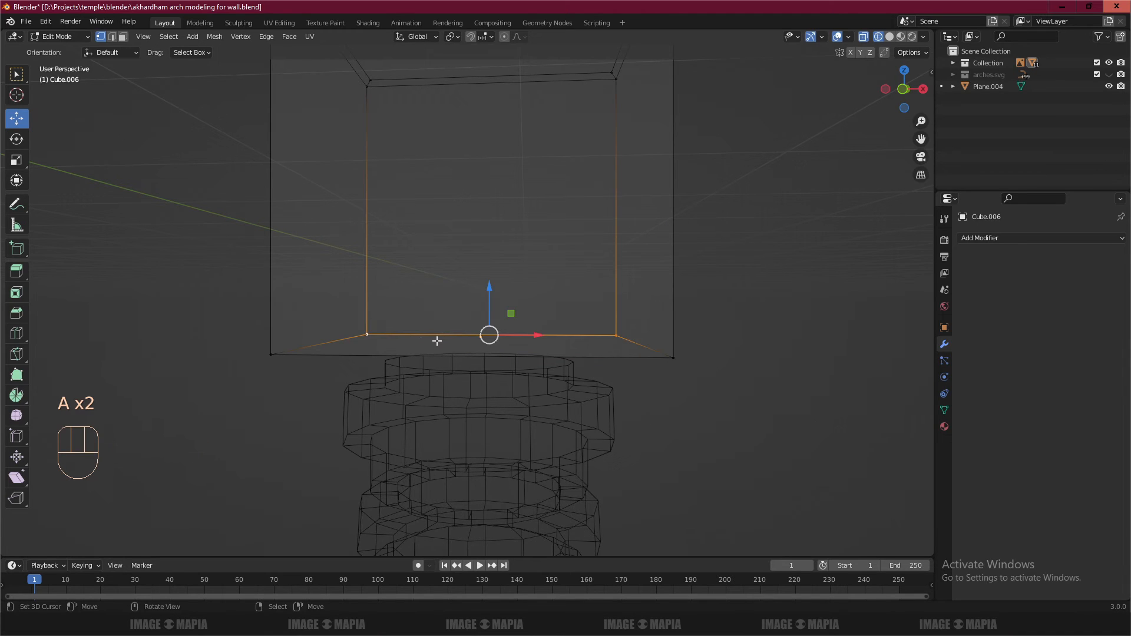
left_click(344, 356, "alt+shift")
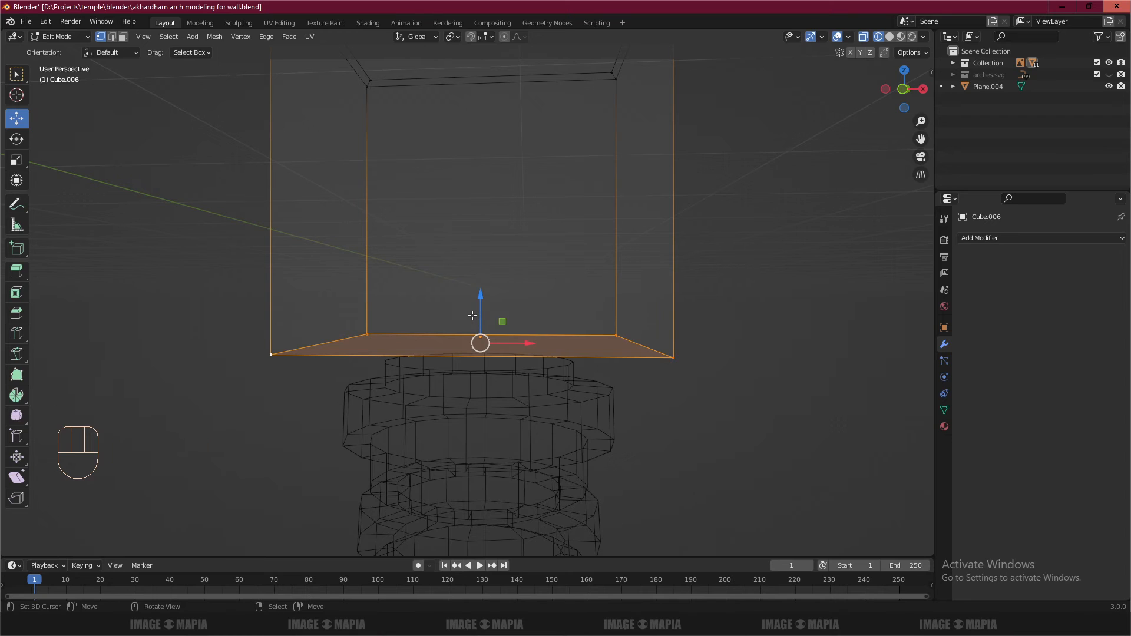
key("KP_1")
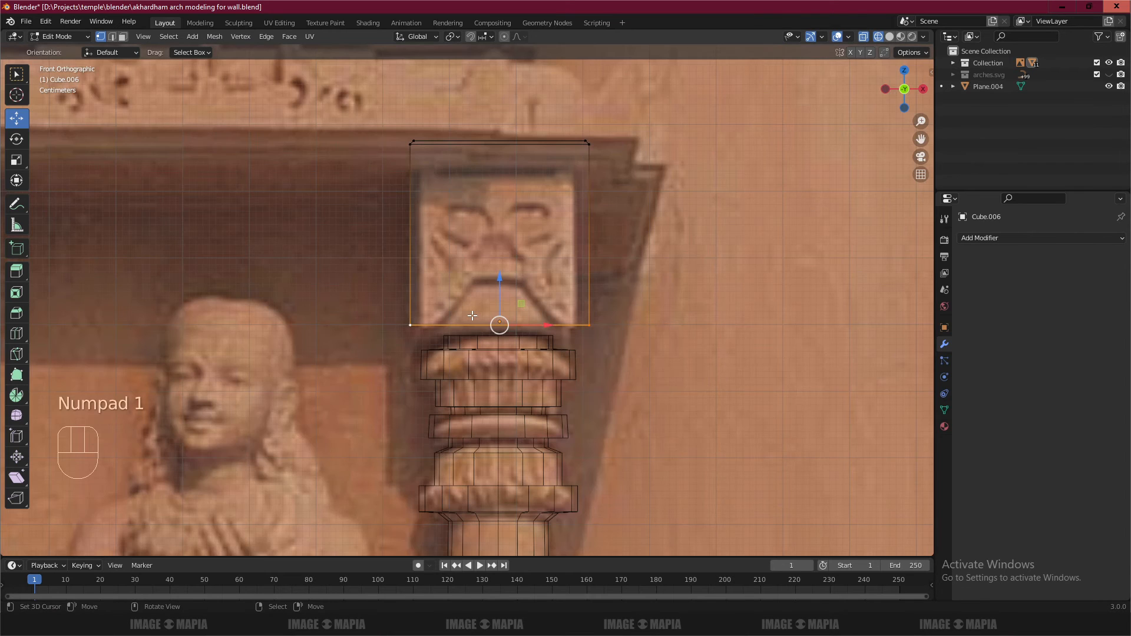
key("ctrl+b")
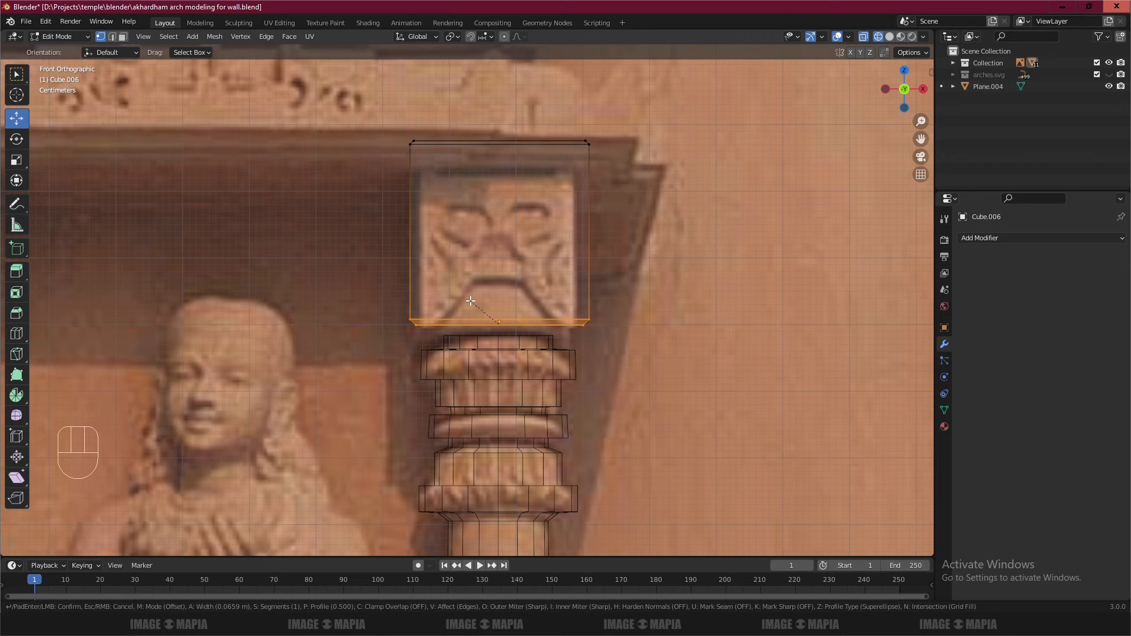
left_click(476, 303)
- Set the bottom bevel's width to 0.04 m and clear the selection in Edit Mode
scroll(501, 330, "up", 4)
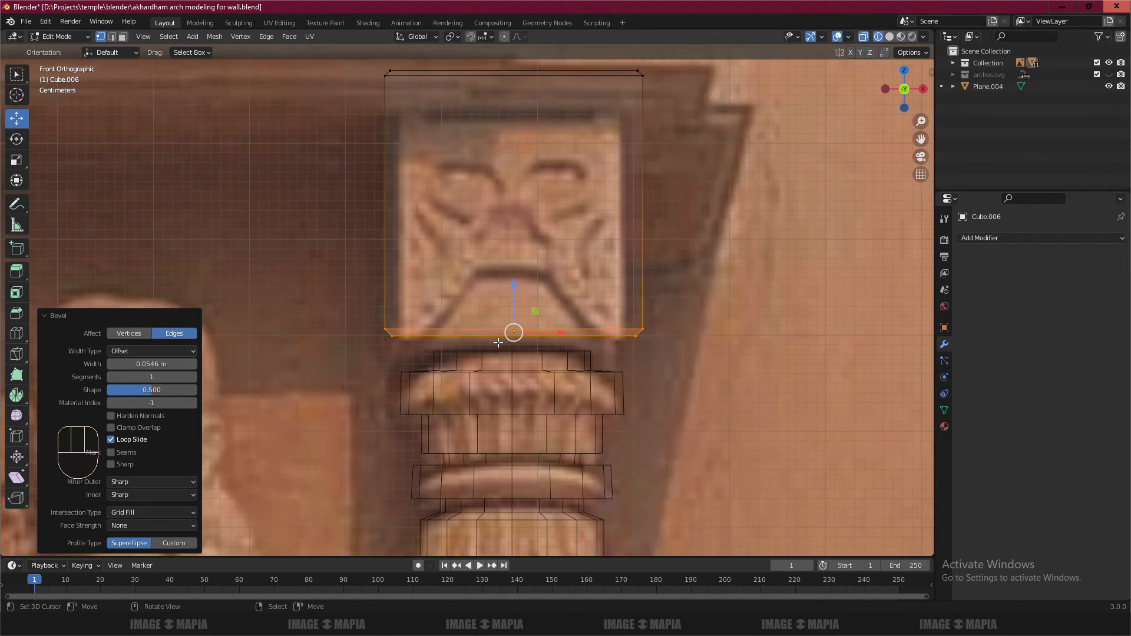
left_click(153, 364)
type(".0")
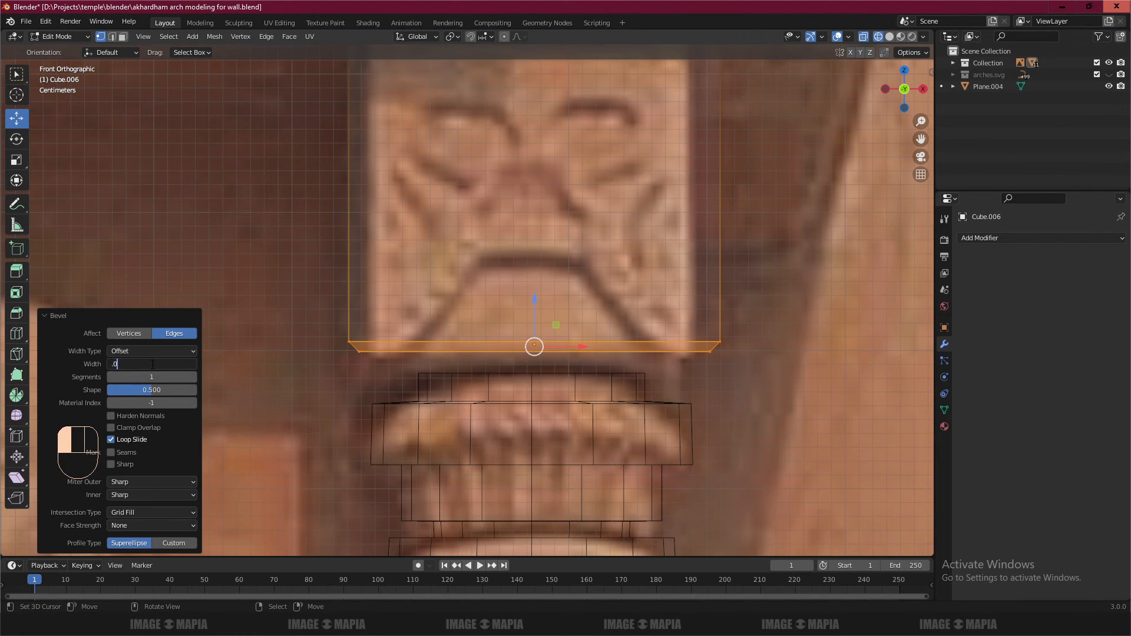
type("1")
key("Return")
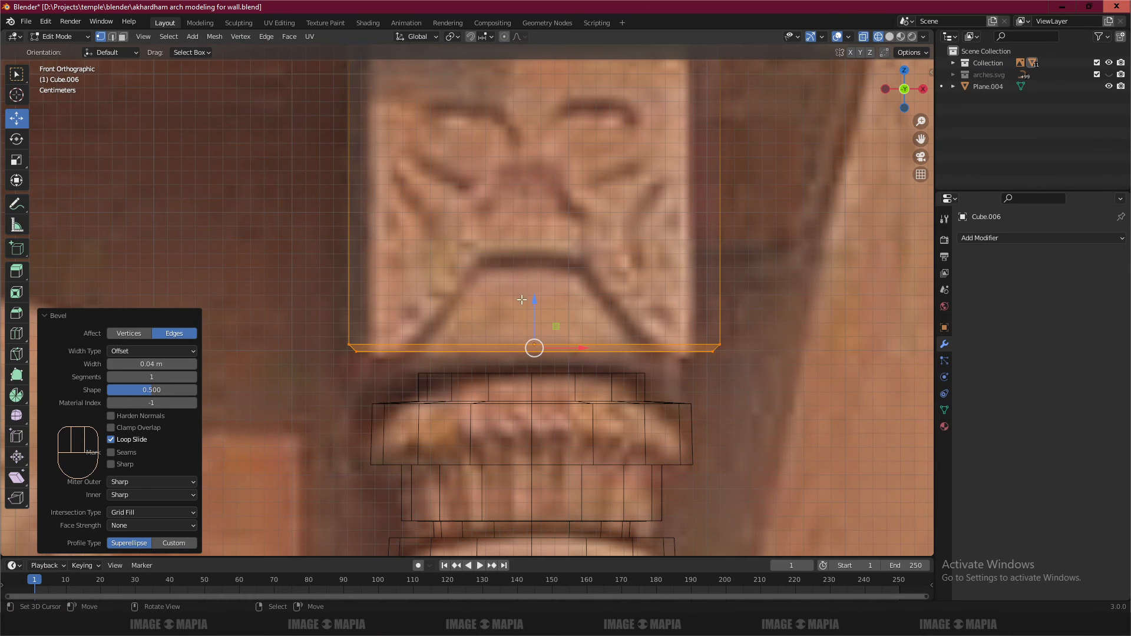
scroll(525, 298, "down", 1)
key("Tab")
key("Tab")
scroll(525, 298, "down", 1)
key("a")
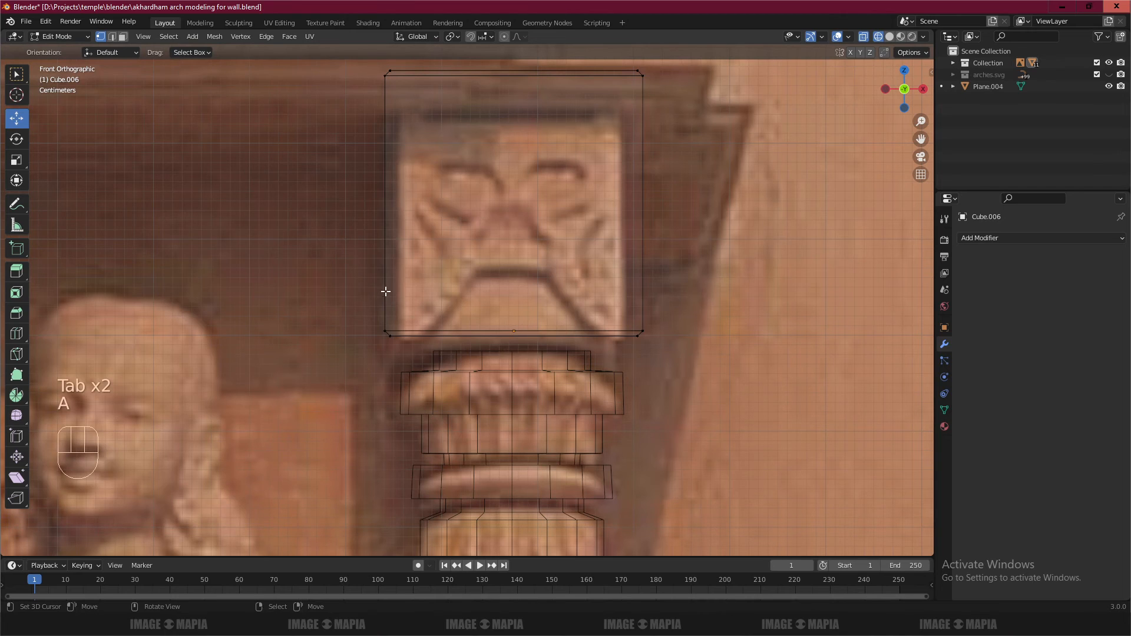
- Select the bottom bevelled vertices of the capital block, nudge them down slightly along Z, and return to Object Mode
key("b")
left_click_drag(363, 278, 728, 334)
left_click_drag(513, 288, 511, 302)
scroll(511, 302, "down", 2)
key("Tab")
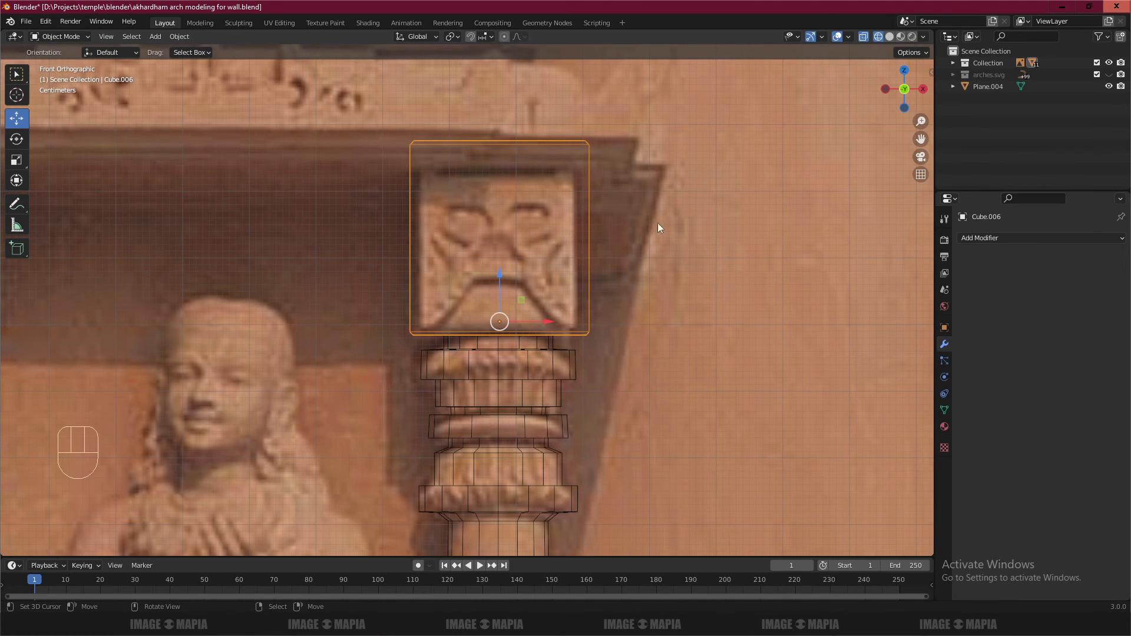
- Scale the capital block uniformly to 0.862 to match the carved capital in the reference, and lower it slightly along Z
key("s")
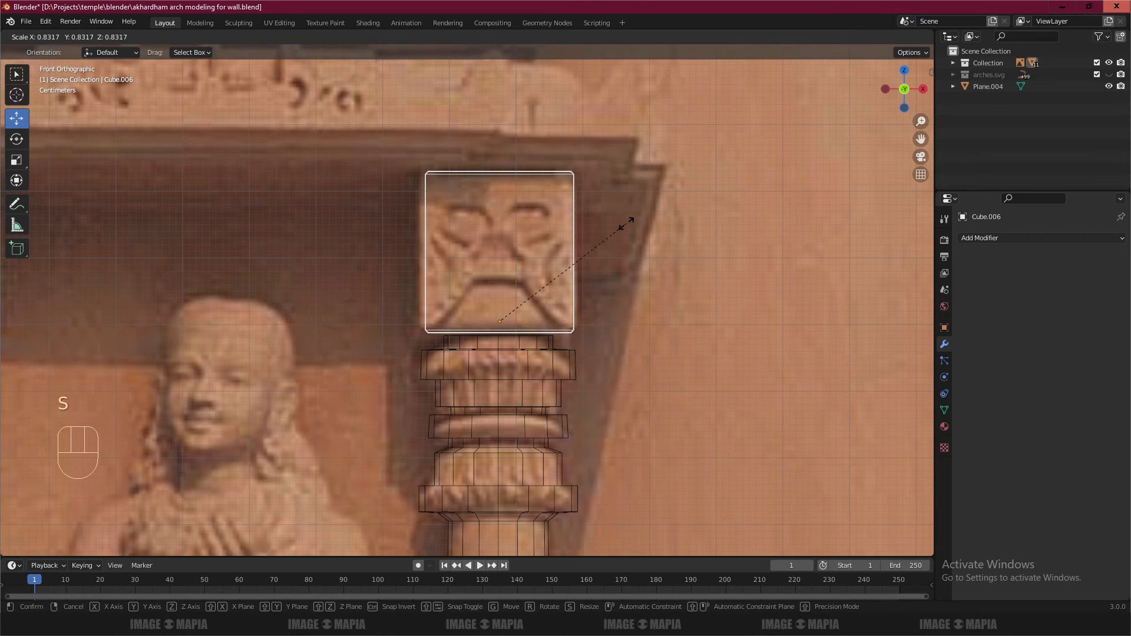
left_click(632, 221)
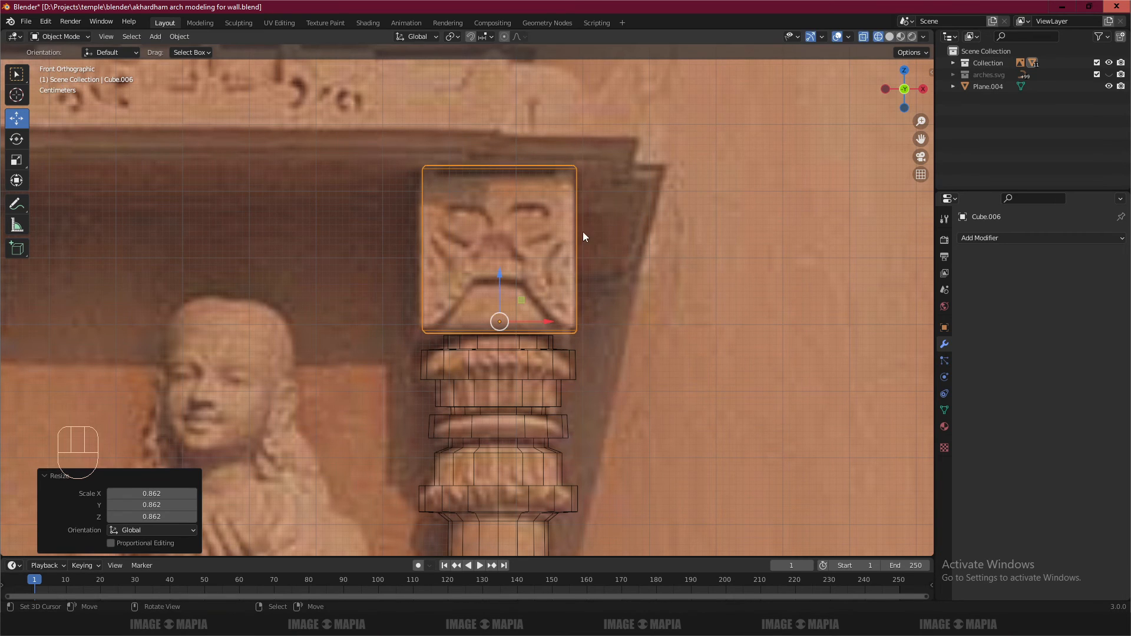
scroll(490, 299, "up", 2)
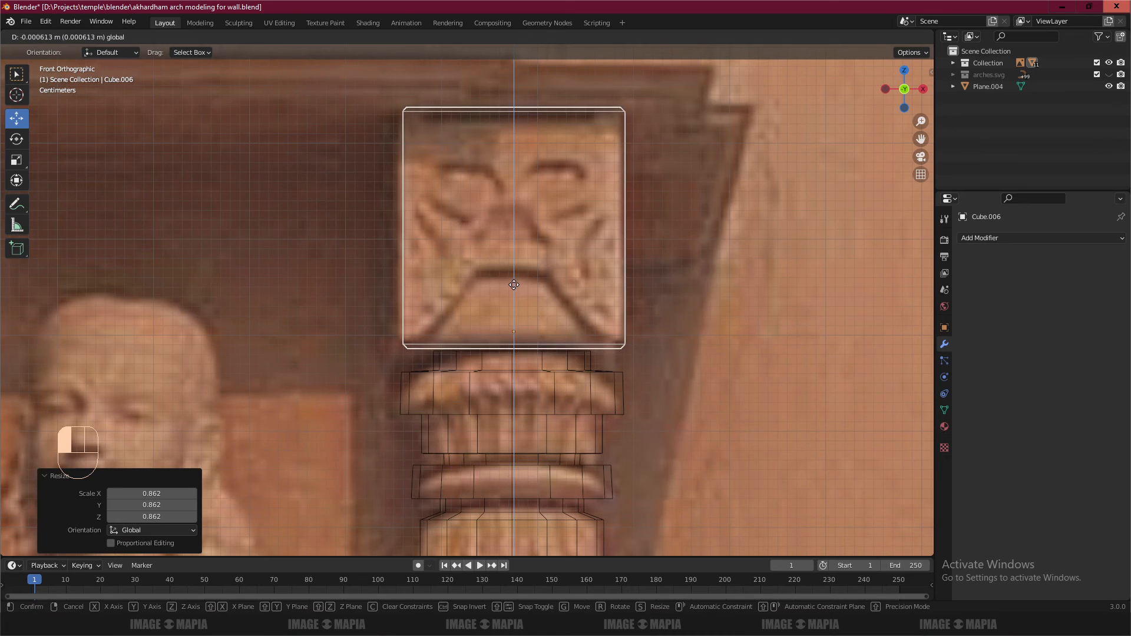
- In Edit Mode, select only the capital block's top vertices, raise them slightly along Z, and return to Object Mode
key("Tab")
scroll(460, 213, "down", 2)
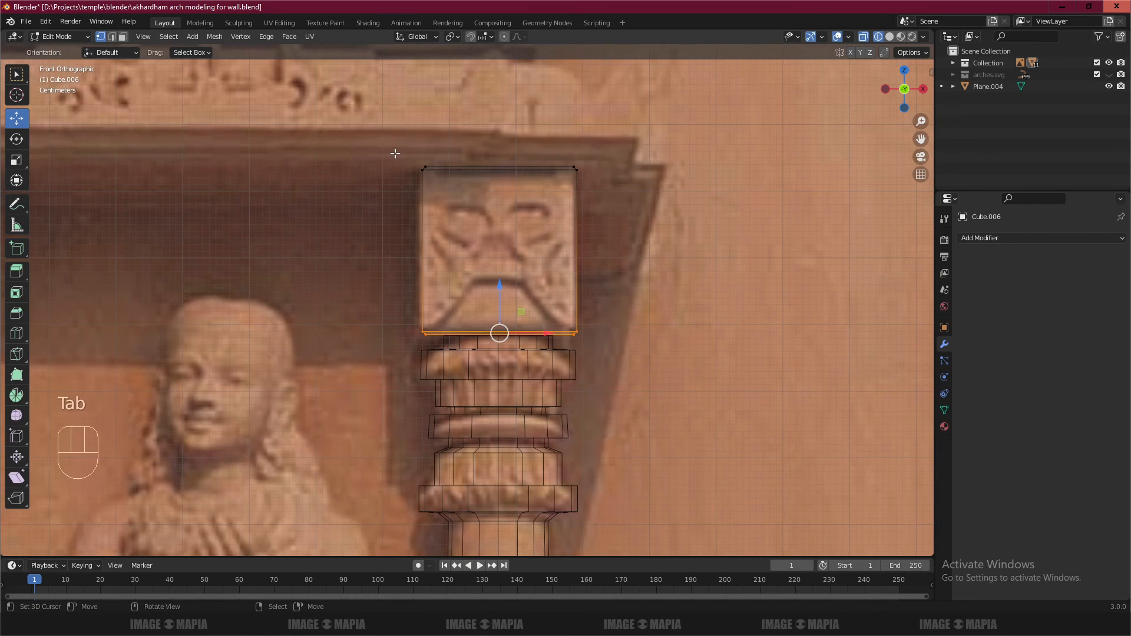
key("a")
scroll(395, 152, "down", 5)
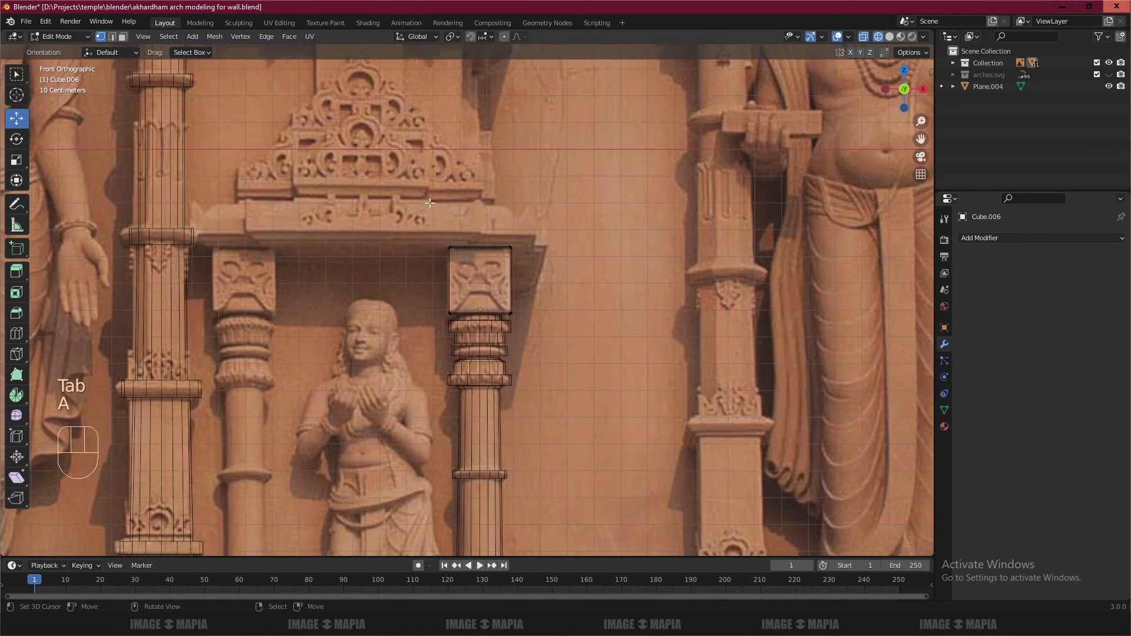
scroll(430, 225, "up", 2)
key("b")
left_click_drag(404, 198, 540, 249)
left_click_drag(489, 186, 489, 181)
key("Tab")
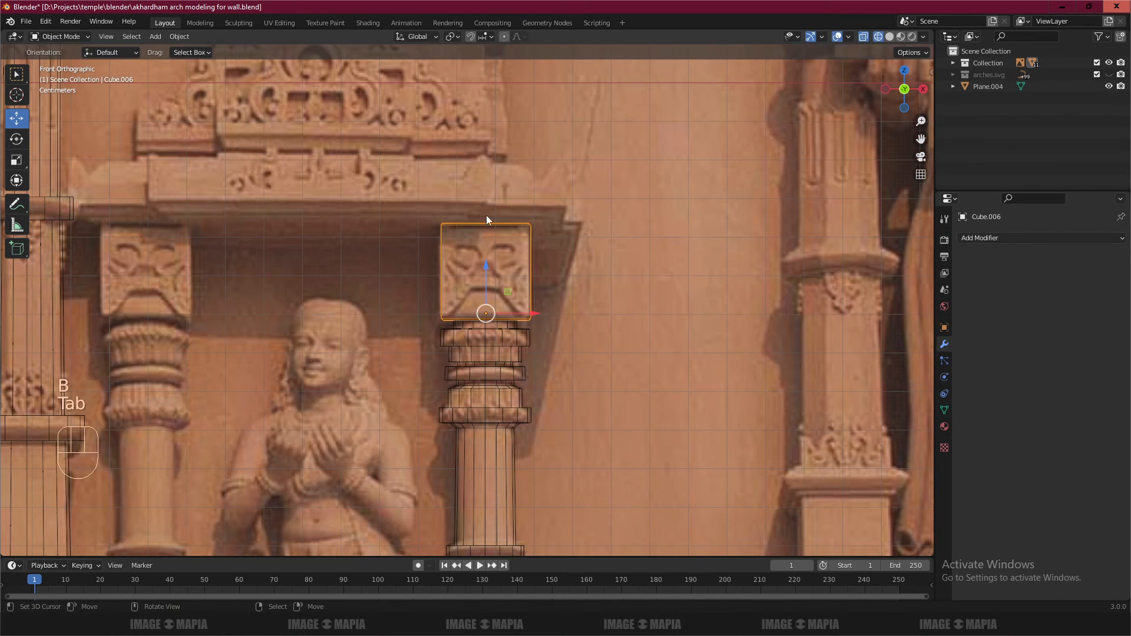
- Deselect all objects and save the Blender file
scroll(474, 263, "down", 3)
scroll(475, 262, "up", 3)
key("a")
key("a")
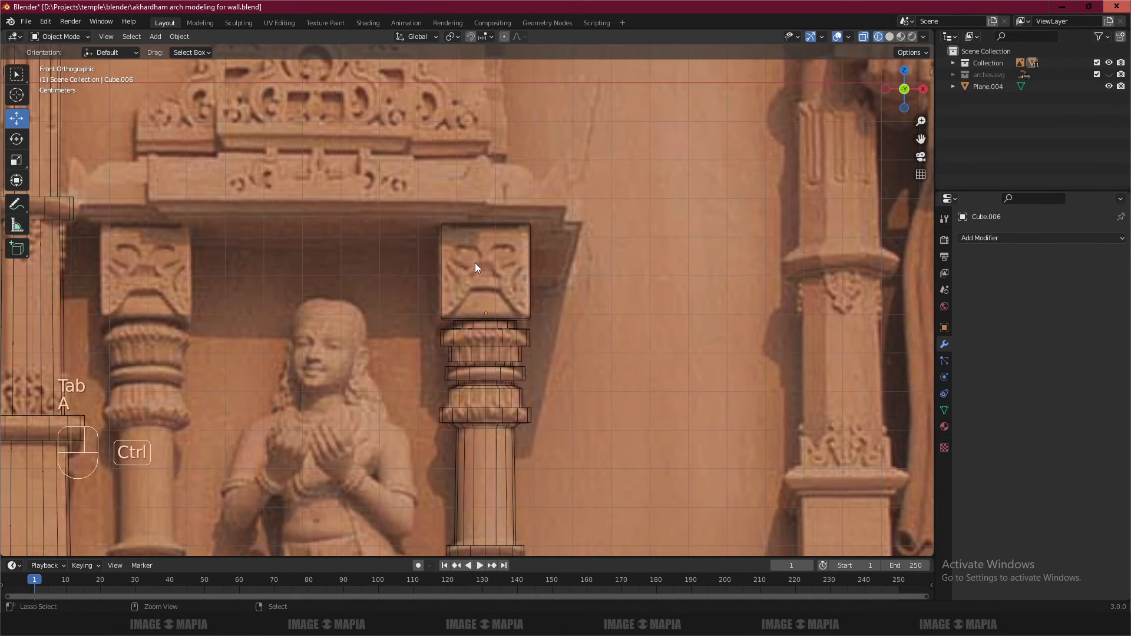
key("ctrl+s")
- Inspect the niche column and pedestals in solid shading from an angle, and return to the front wireframe view
scroll(475, 263, "down", 3)
scroll(461, 345, "down", 1)
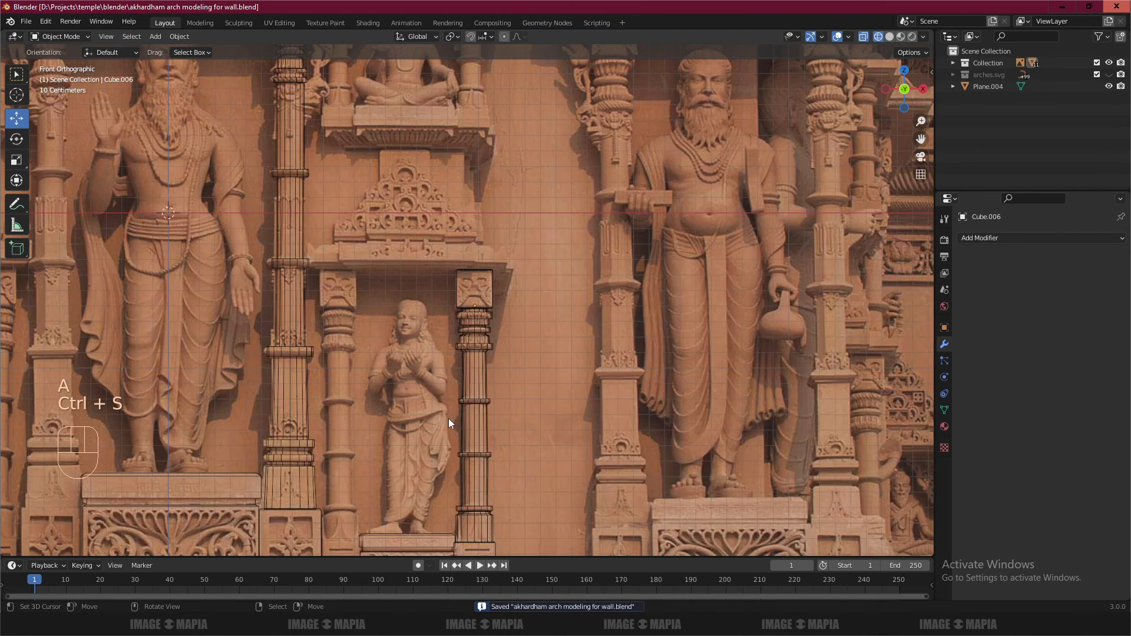
scroll(448, 416, "down", 2)
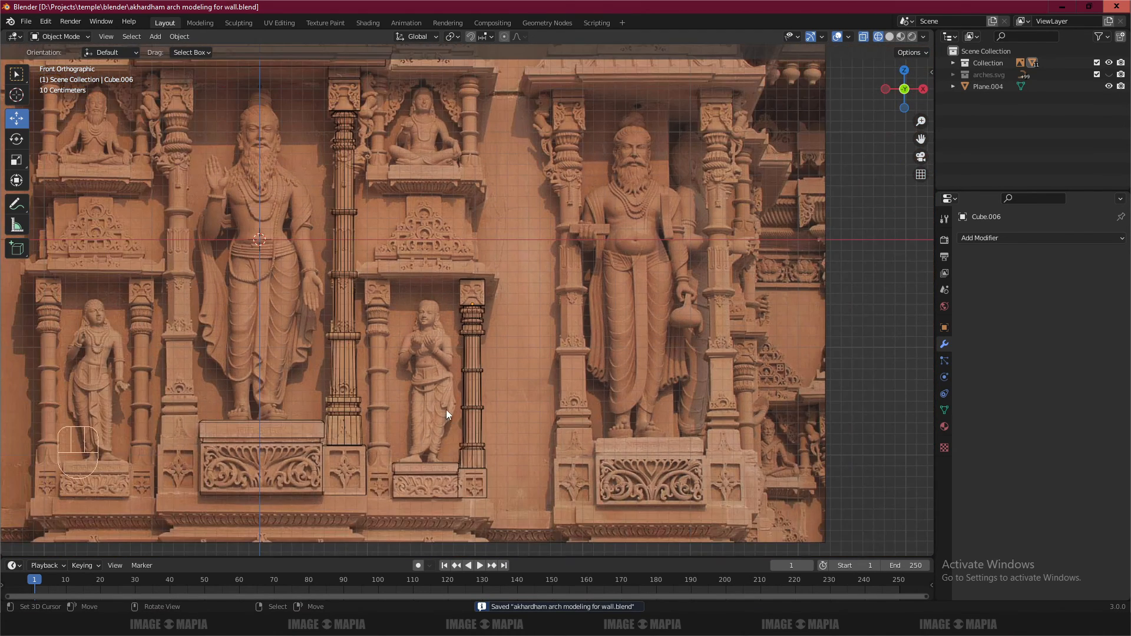
key("z")
mouse_move(446, 408)
middle_mouse_down()
mouse_move(423, 433)
mouse_move(436, 443)
middle_mouse_up()
key("KP_1")
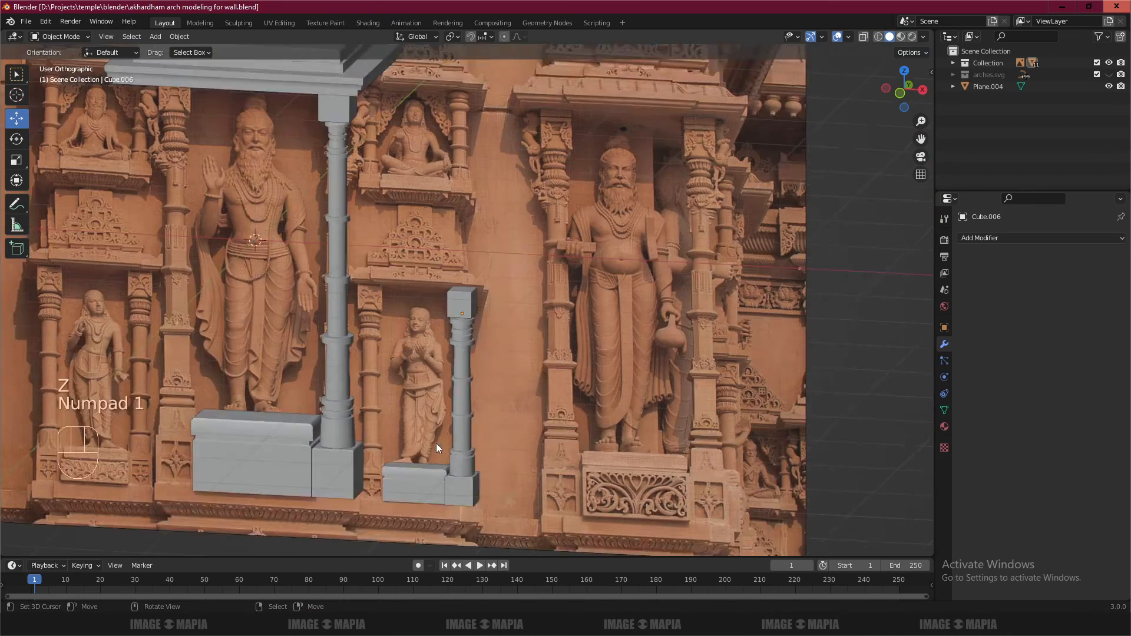
key("z")
scroll(459, 428, "down", 1)
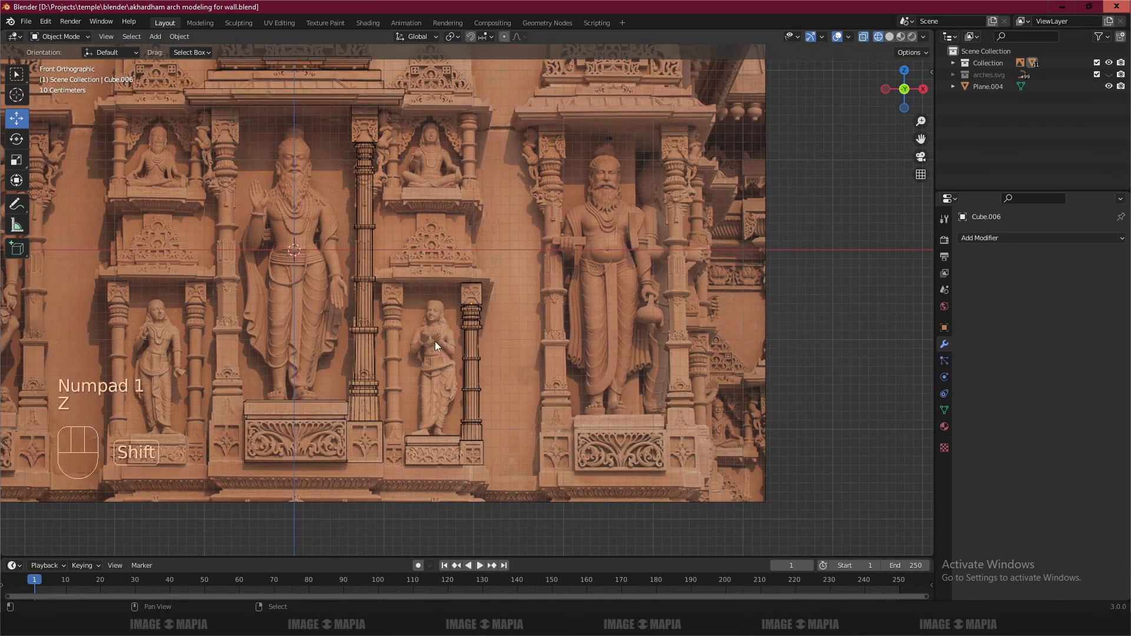
- Examine the ornamental arch heads above the niches in the reference, comparing the central one with the smaller side ones
middle_click_drag(441, 326, 514, 381, "shift")
scroll(490, 319, "up", 3)
scroll(527, 345, "down", 2)
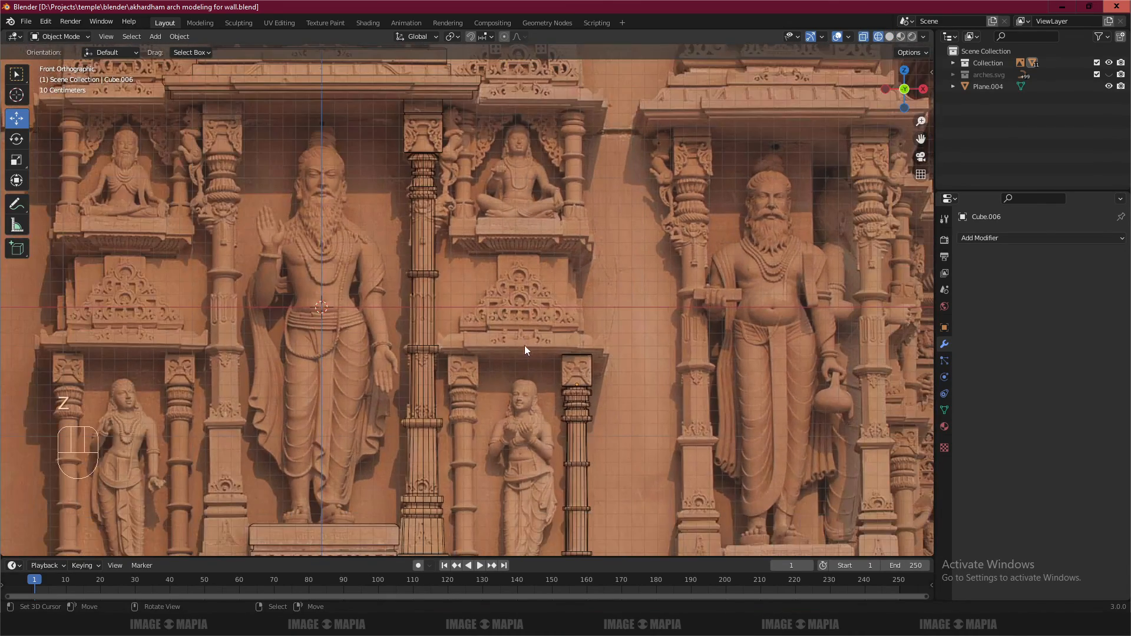
scroll(439, 336, "down", 2)
middle_click_drag(379, 262, 417, 328, "shift")
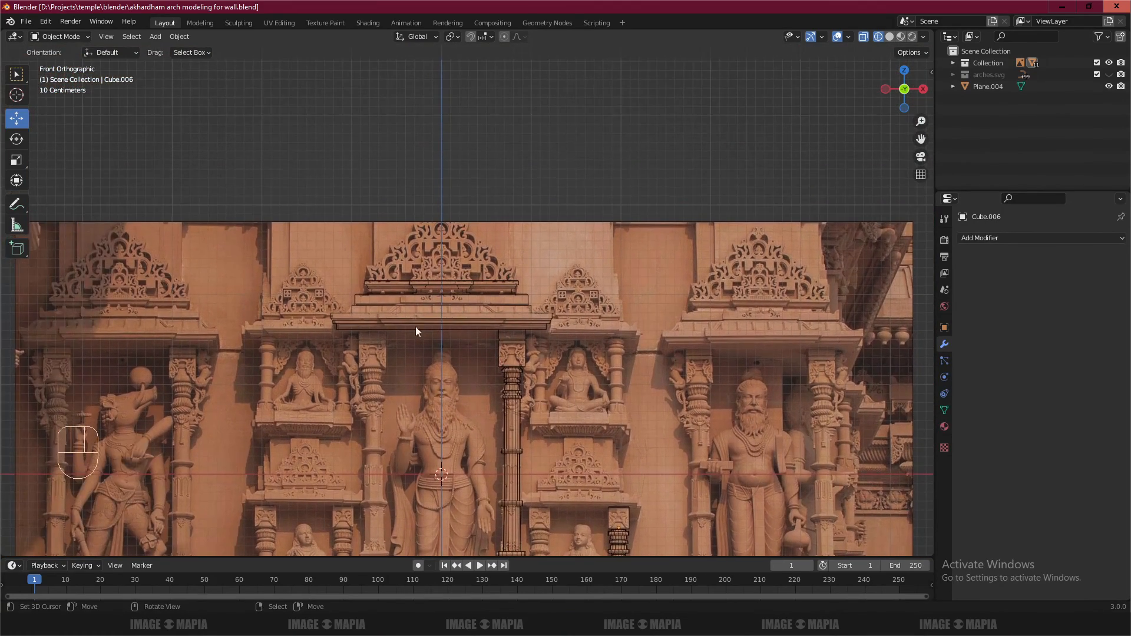
scroll(416, 302, "up", 4)
scroll(414, 303, "down", 1)
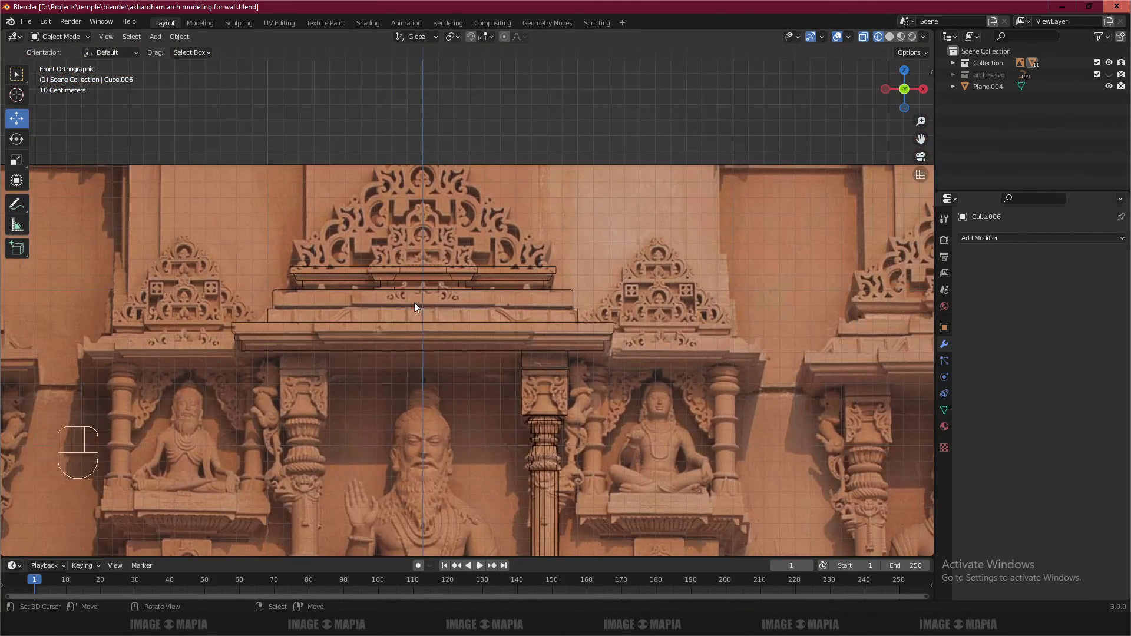
scroll(415, 304, "down", 2)
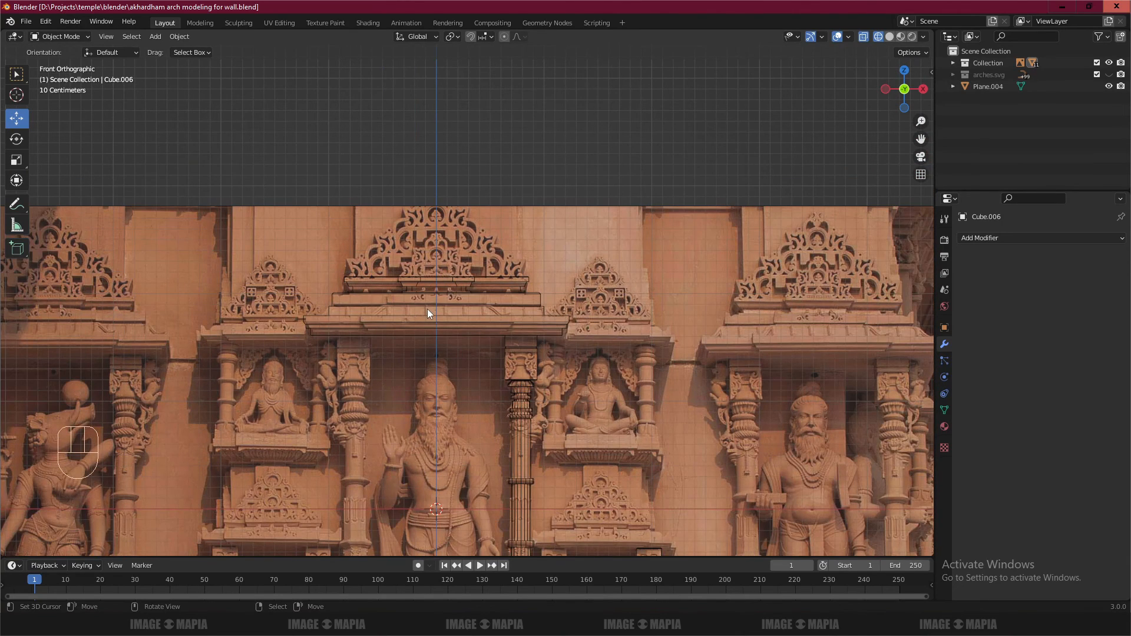
scroll(428, 314, "down", 2)
middle_click_drag(440, 317, 502, 373, "shift")
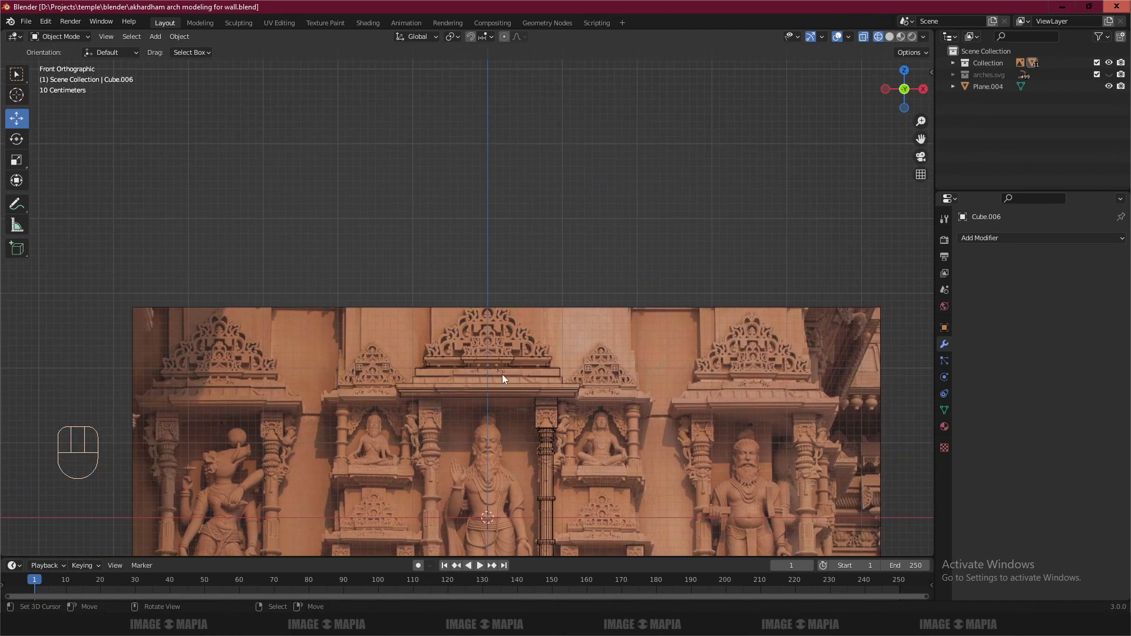
scroll(504, 377, "up", 4)
middle_click_drag(528, 421, 510, 341, "shift")
scroll(414, 318, "up", 3)
scroll(510, 341, "down", 1)
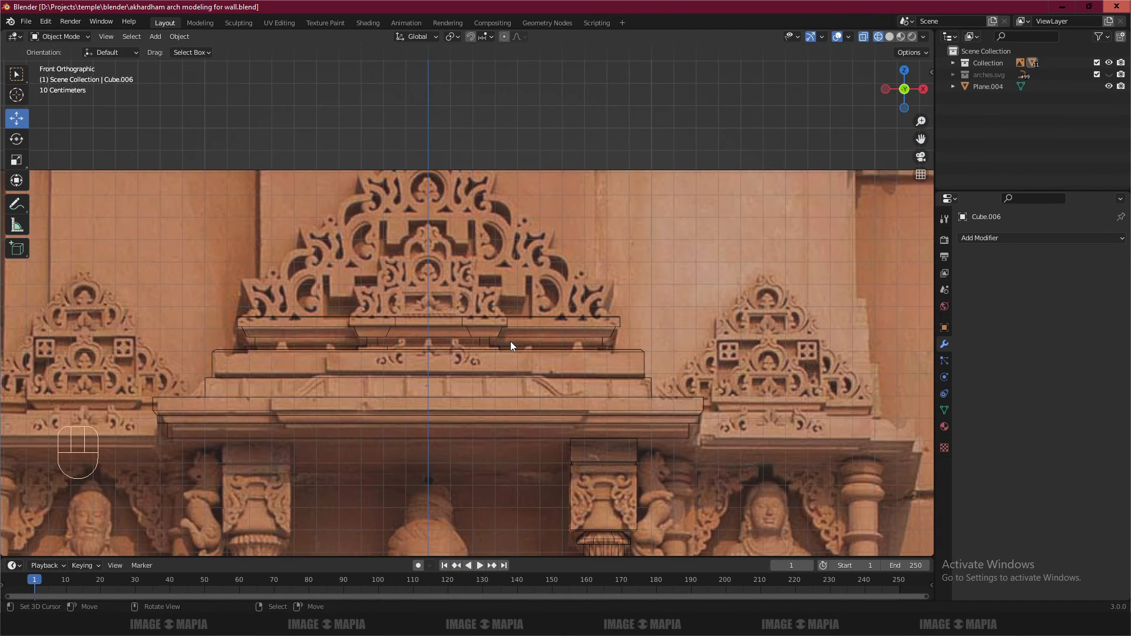
- Switch to Notepad, add the line "now head of the arch design is same", and move the note below the arch
key("alt+Tab")
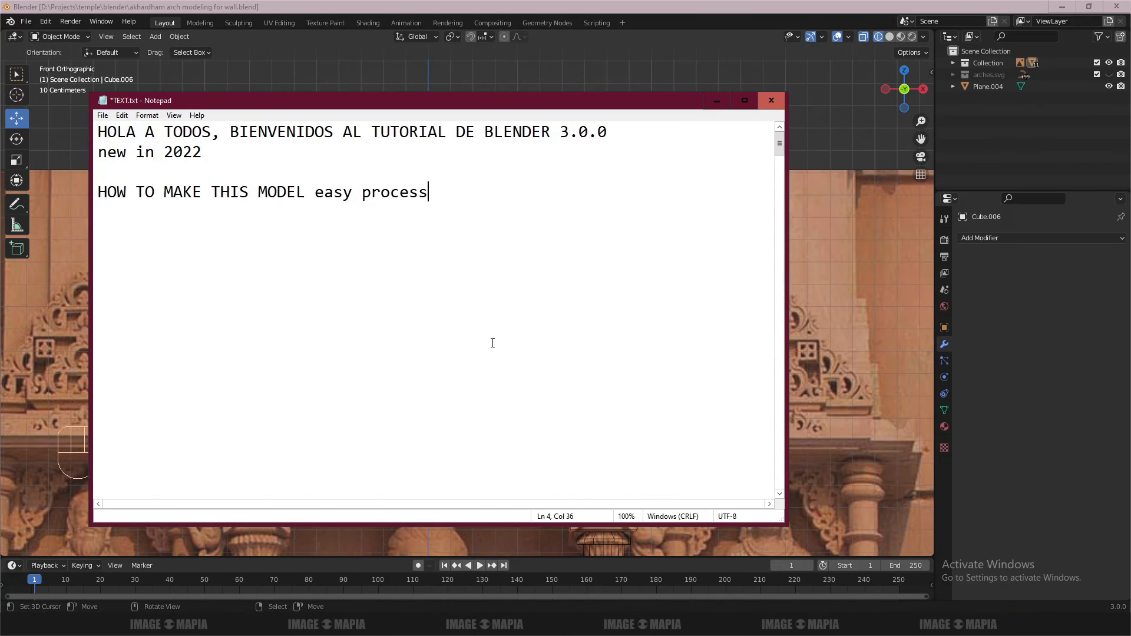
type("NO")
key("BackSpace")
key("BackSpace")
key("BackSpace")
type("now head of the ")
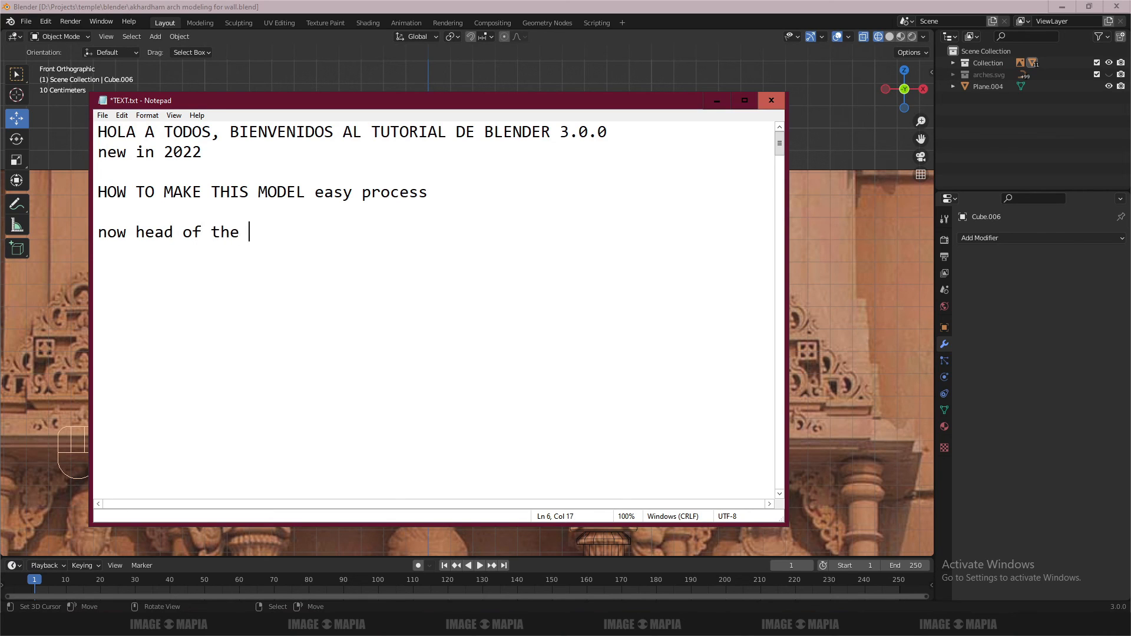
type("arch desi")
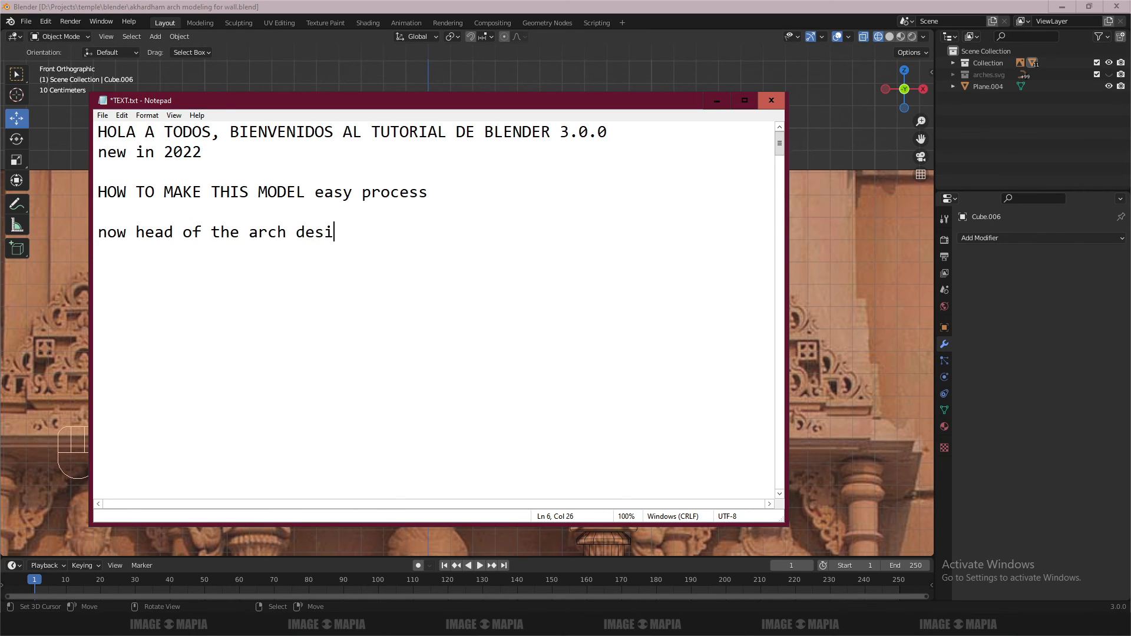
type("gn is same")
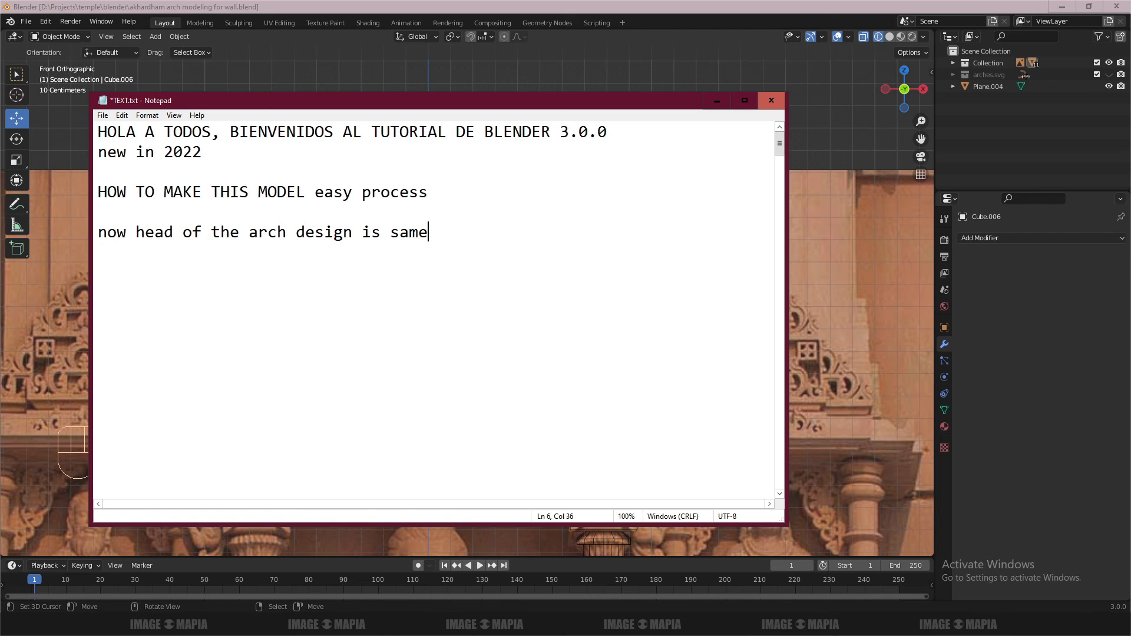
left_click_drag(570, 103, 551, 414)
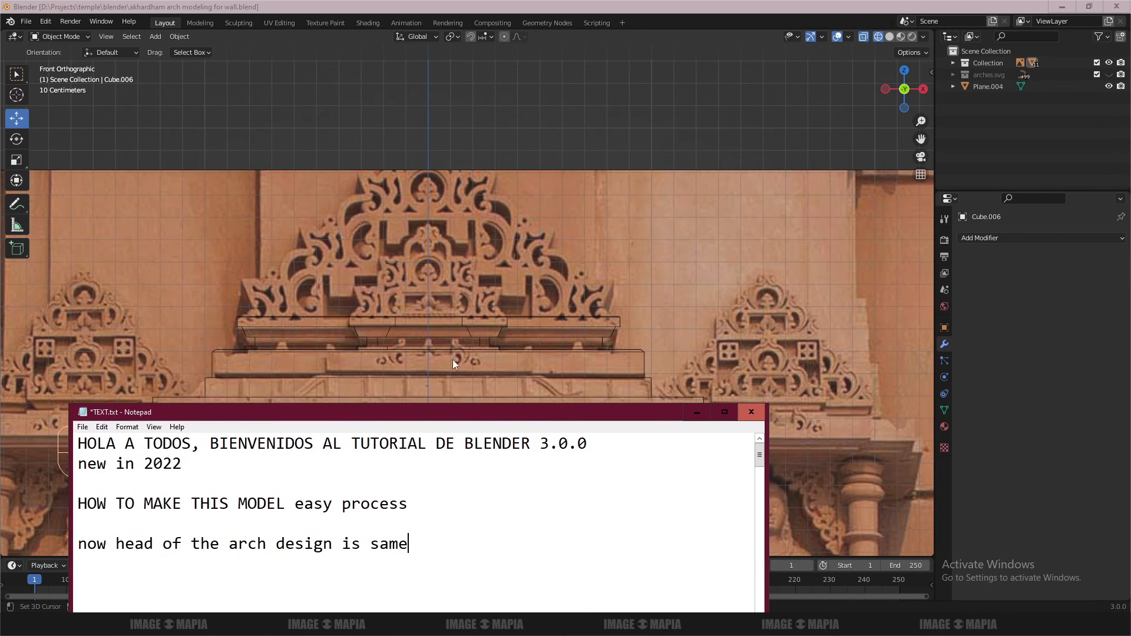
- Switch back to Blender and trace the central arch head's carved ornament with freehand Annotate strokes around and inside it
left_click(16, 209)
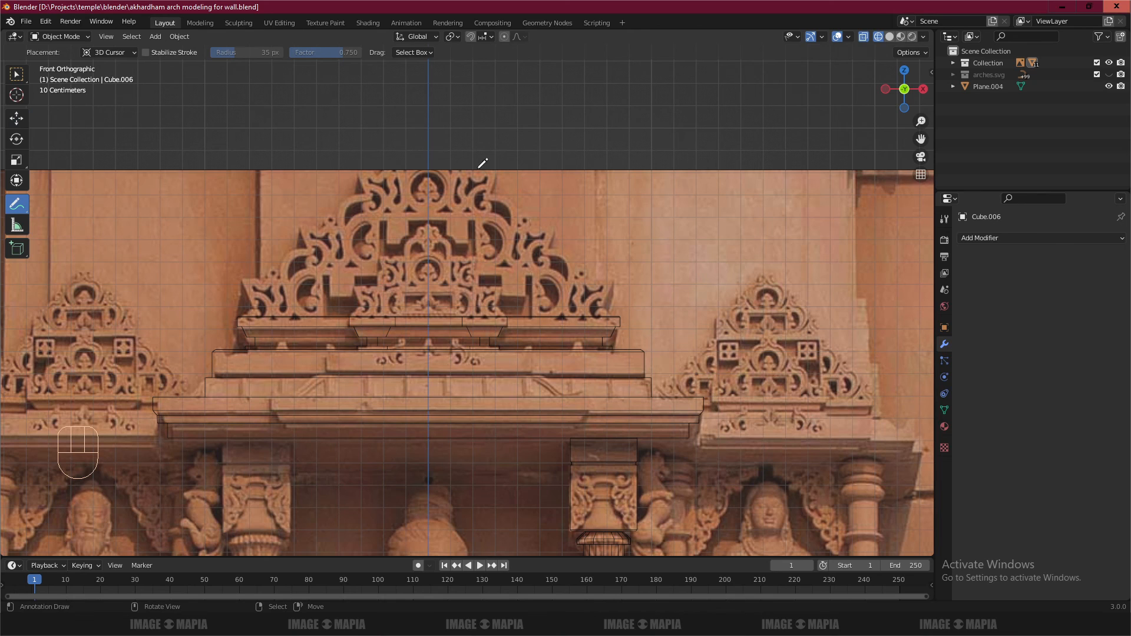
left_click_drag(242, 324, 285, 255)
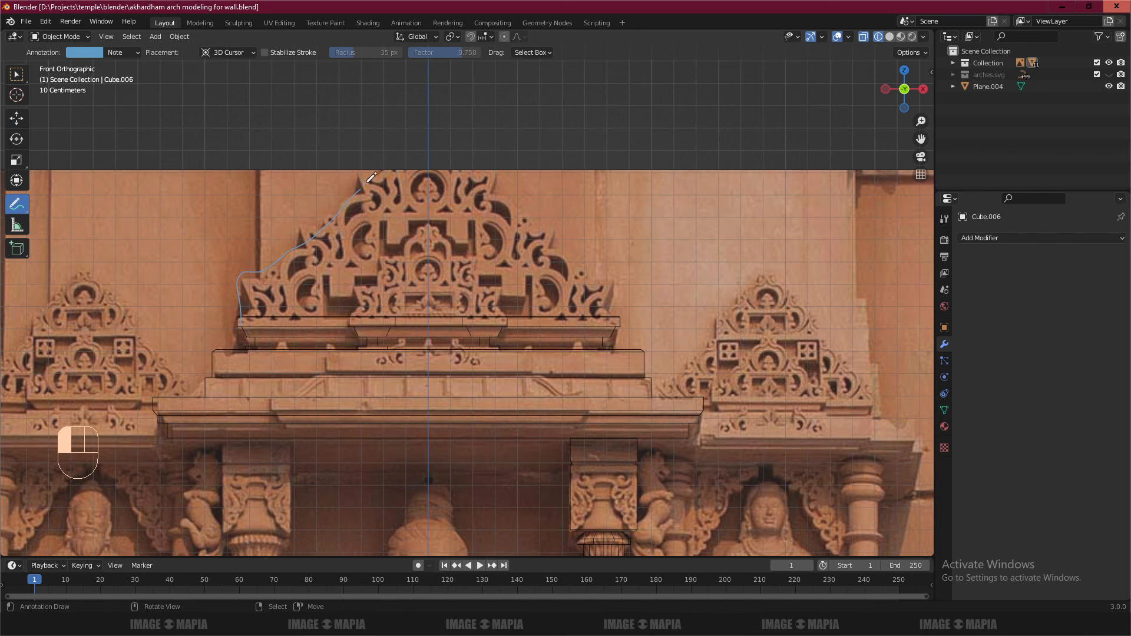
left_click_drag(372, 177, 451, 151)
mouse_move(533, 312)
left_mouse_down()
mouse_move(255, 310)
mouse_move(351, 224)
left_mouse_up()
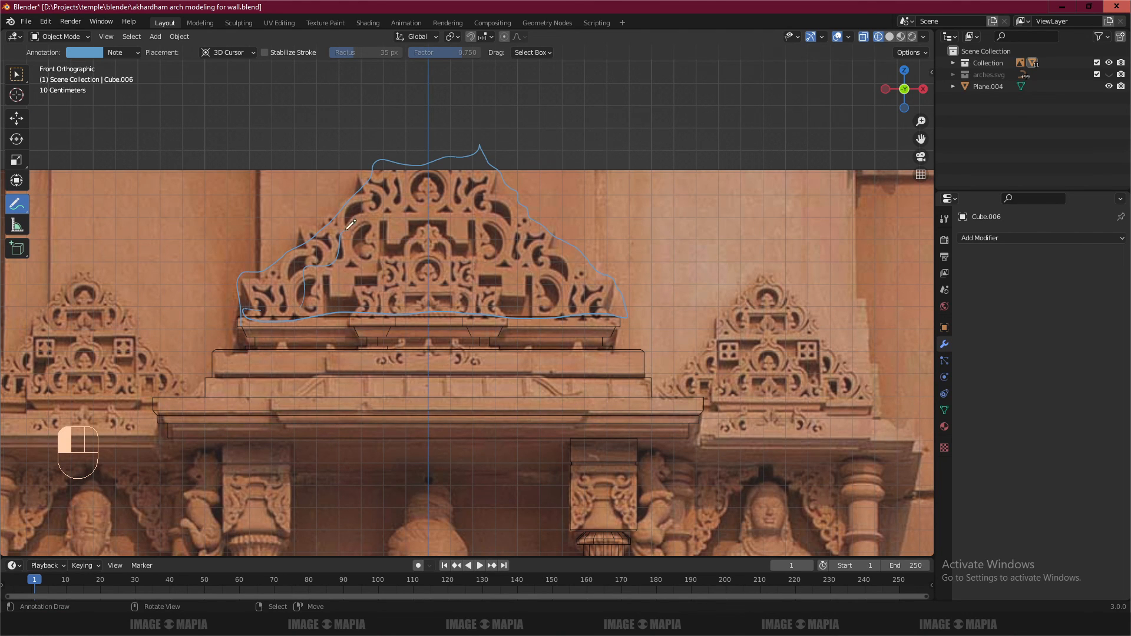
left_click_drag(367, 291, 395, 240)
- Bring the Notepad note back up, highlight the words about the arch head design, and minimize the note
key("alt+Tab")
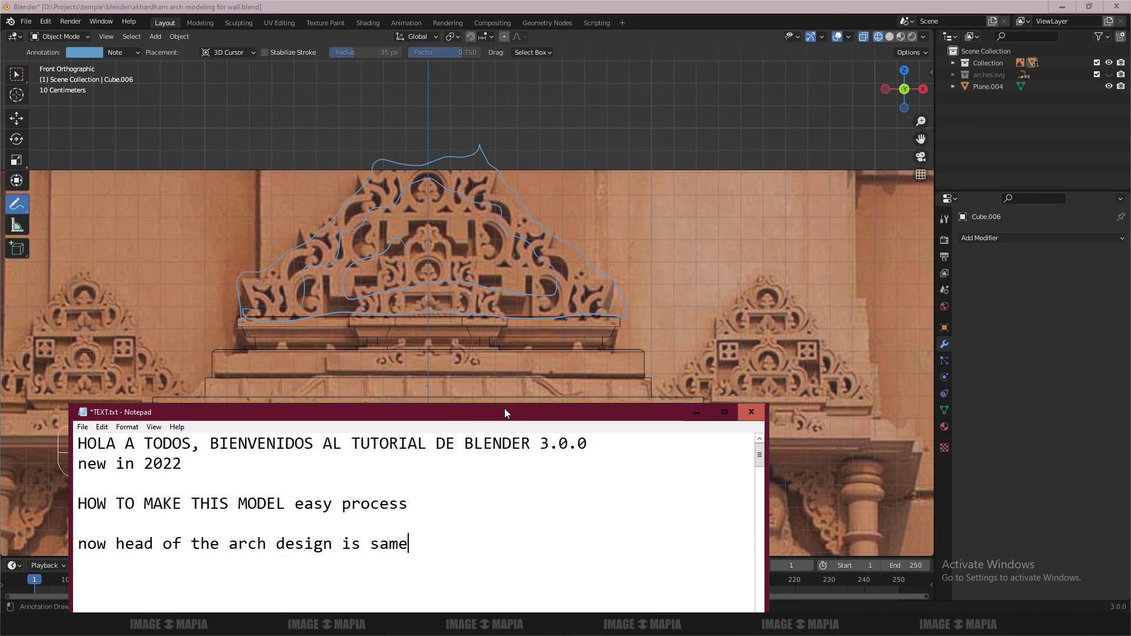
left_click_drag(505, 412, 637, 277)
left_click_drag(257, 408, 522, 408)
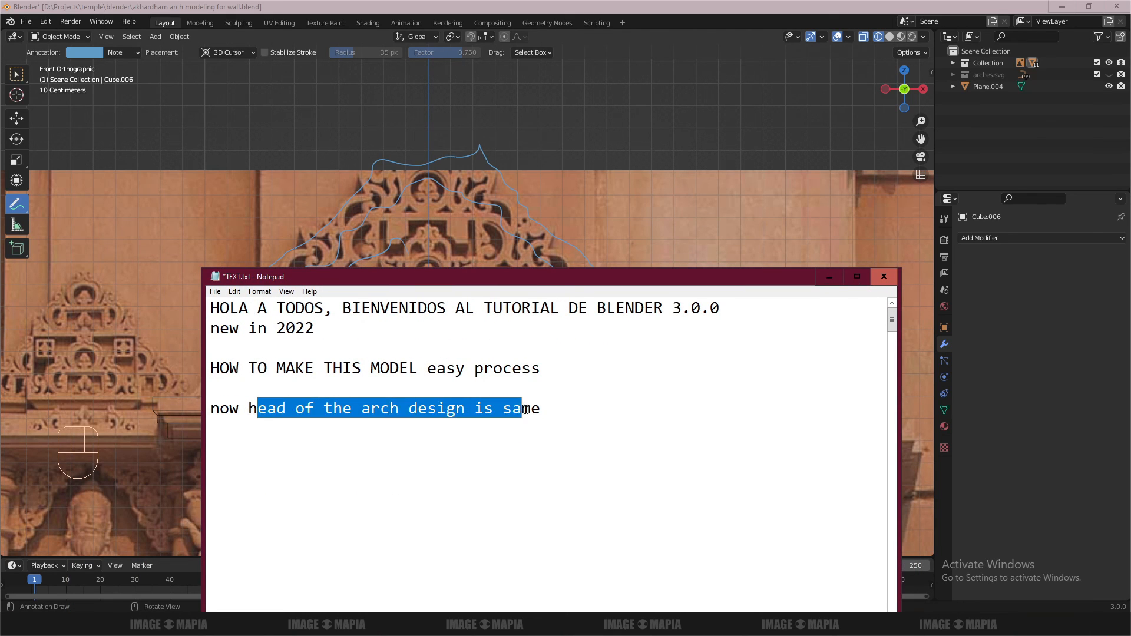
left_click(386, 443)
left_click(828, 277)
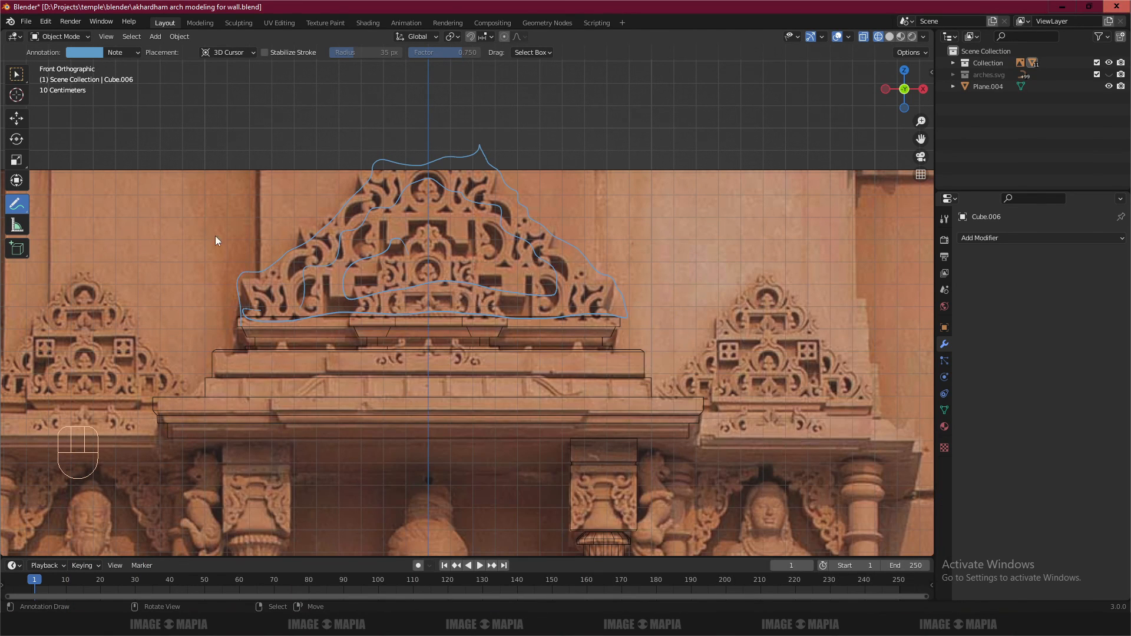
- Erase all the annotation strokes drawn over the central arch head
mouse_move(435, 186)
left_mouse_down("ctrl")
mouse_move(460, 164)
mouse_move(384, 159)
mouse_move(248, 298)
mouse_move(275, 322)
mouse_move(406, 291)
mouse_move(557, 227)
left_mouse_up("ctrl")
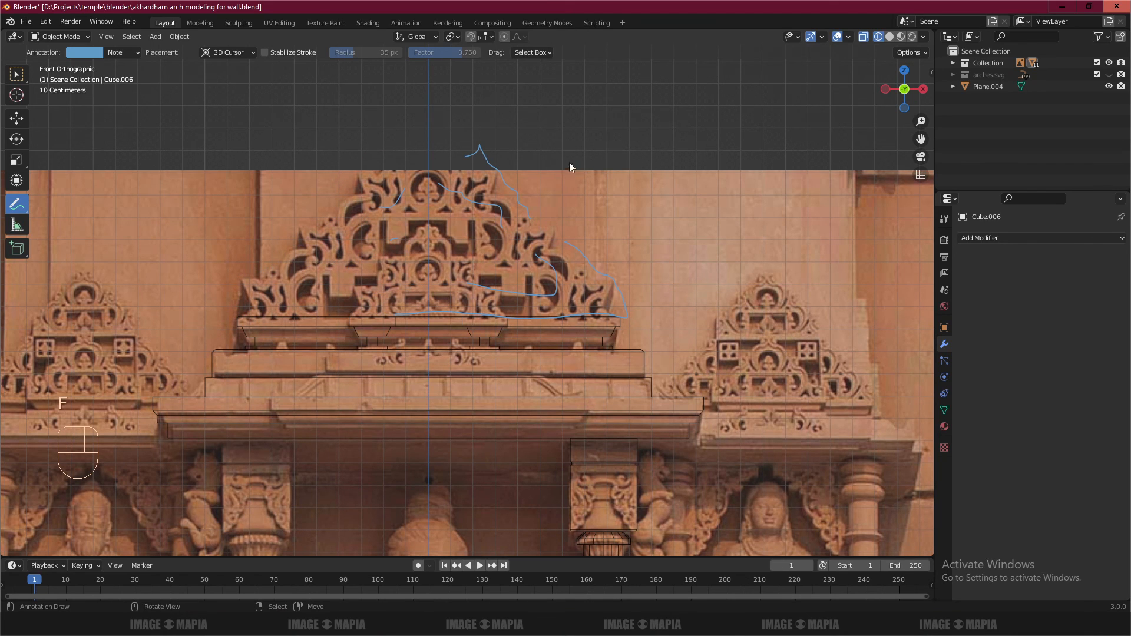
mouse_move(459, 156)
left_mouse_down("ctrl")
mouse_move(487, 144)
mouse_move(542, 159)
mouse_move(390, 236)
left_mouse_up("ctrl")
mouse_move(339, 290)
left_mouse_down("ctrl")
mouse_move(407, 320)
mouse_move(647, 284)
left_mouse_up("ctrl")
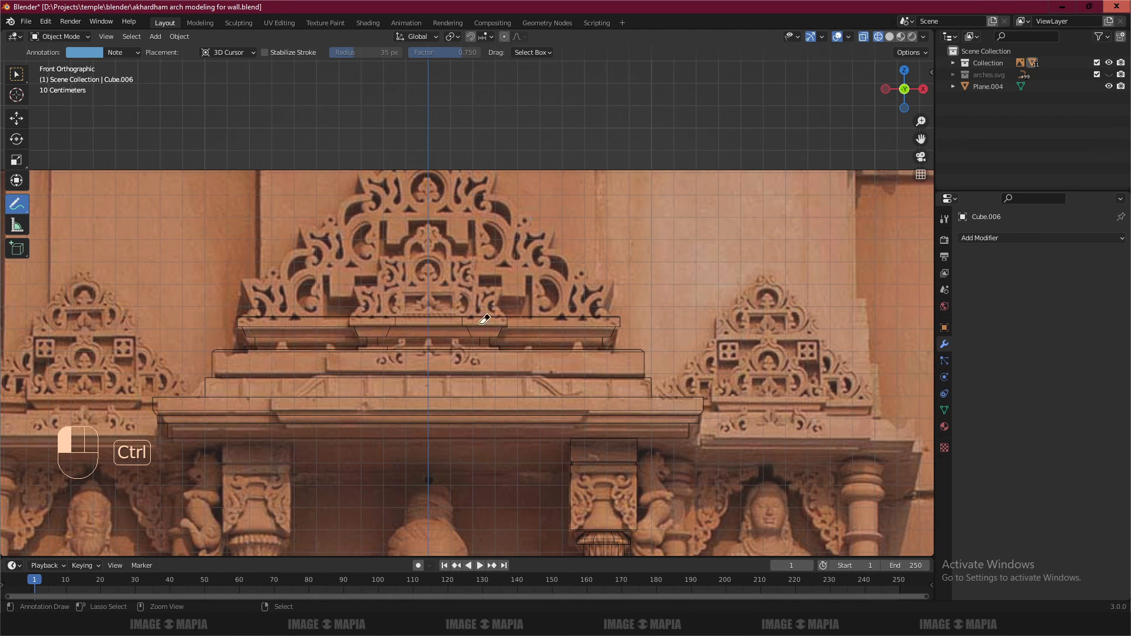
left_click_drag(518, 229, 580, 353, "ctrl")
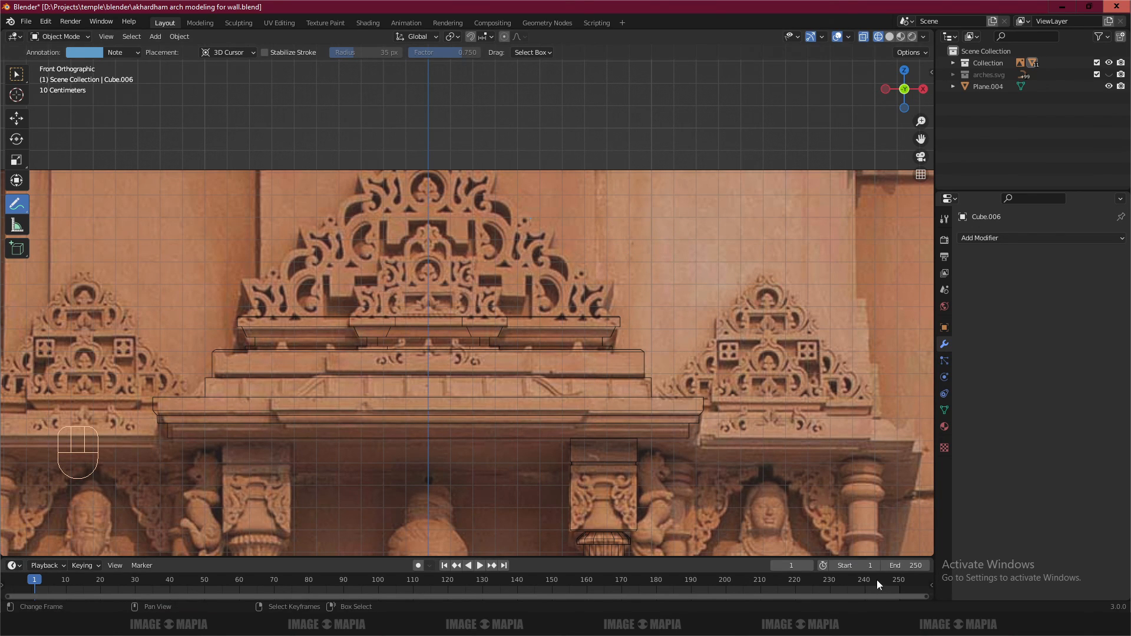
left_click(1023, 625)
right_click(1000, 601)
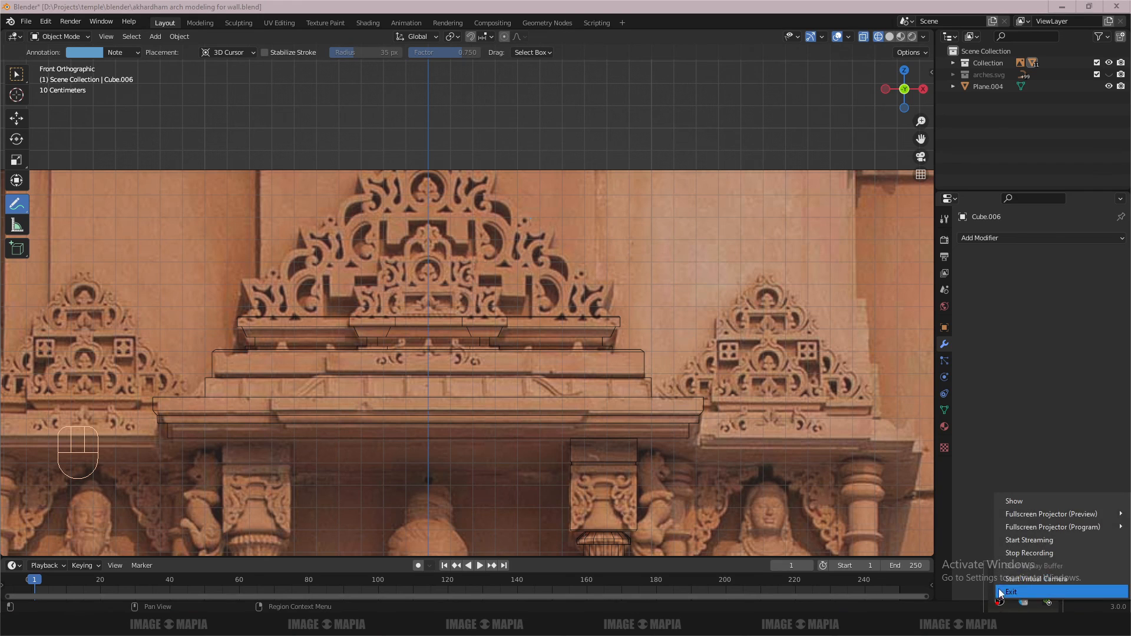